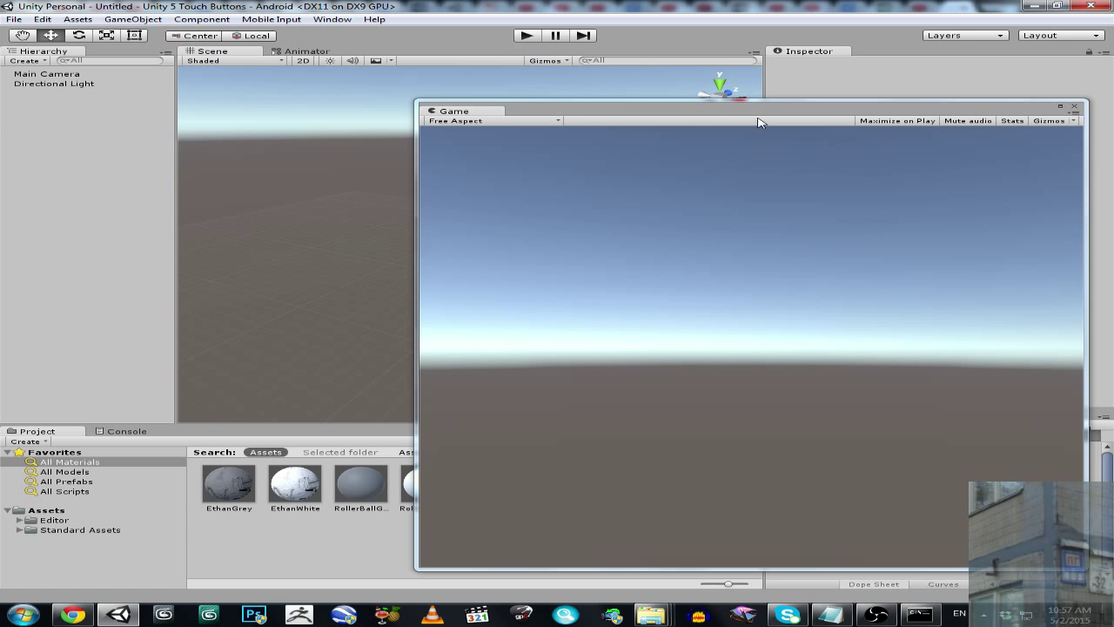
- Open the Build Settings window and close it again
mouse_move(755, 119)
mouse_down()
mouse_move(609, 68)
mouse_move(758, 115)
mouse_up()
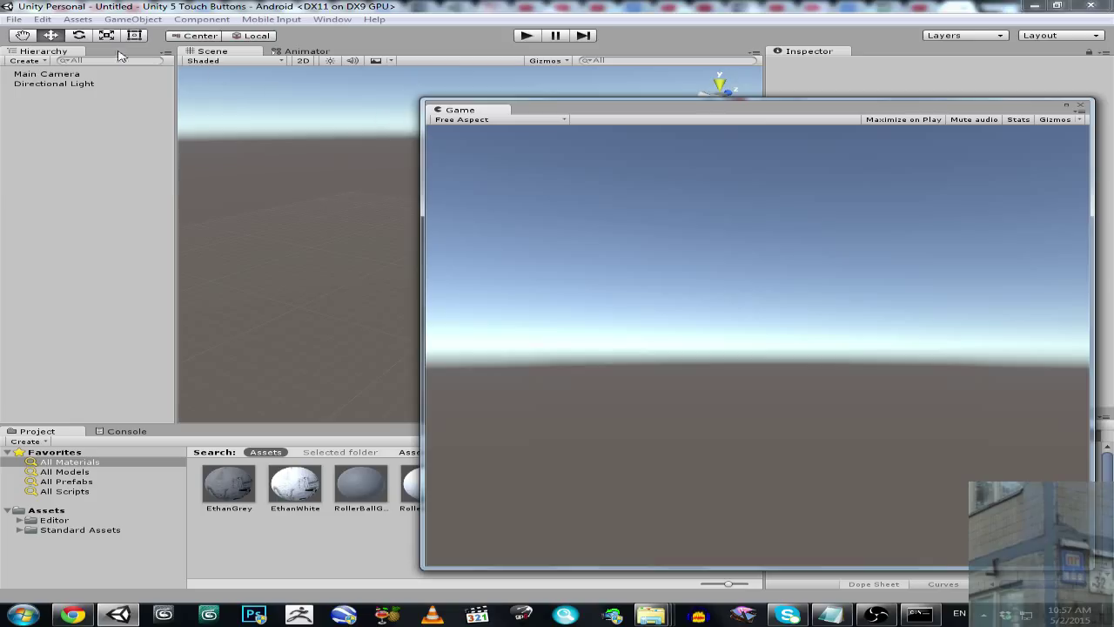
click(16, 20)
click(61, 143)
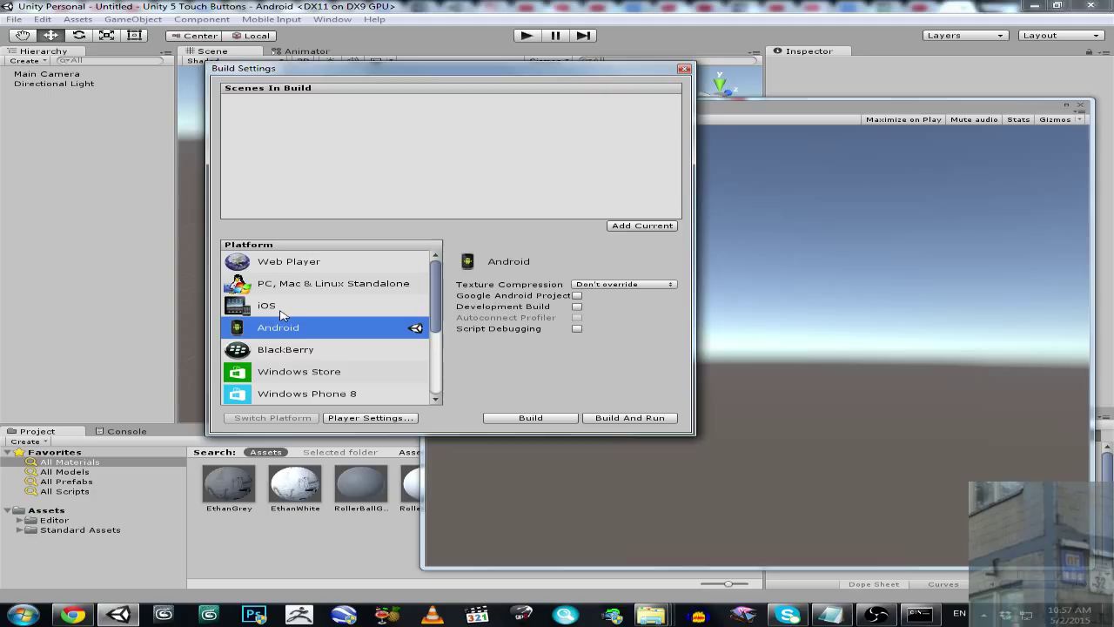
click(685, 69)
- Browse the importable packages and mobile input options, closing the list without importing anything
click(78, 19)
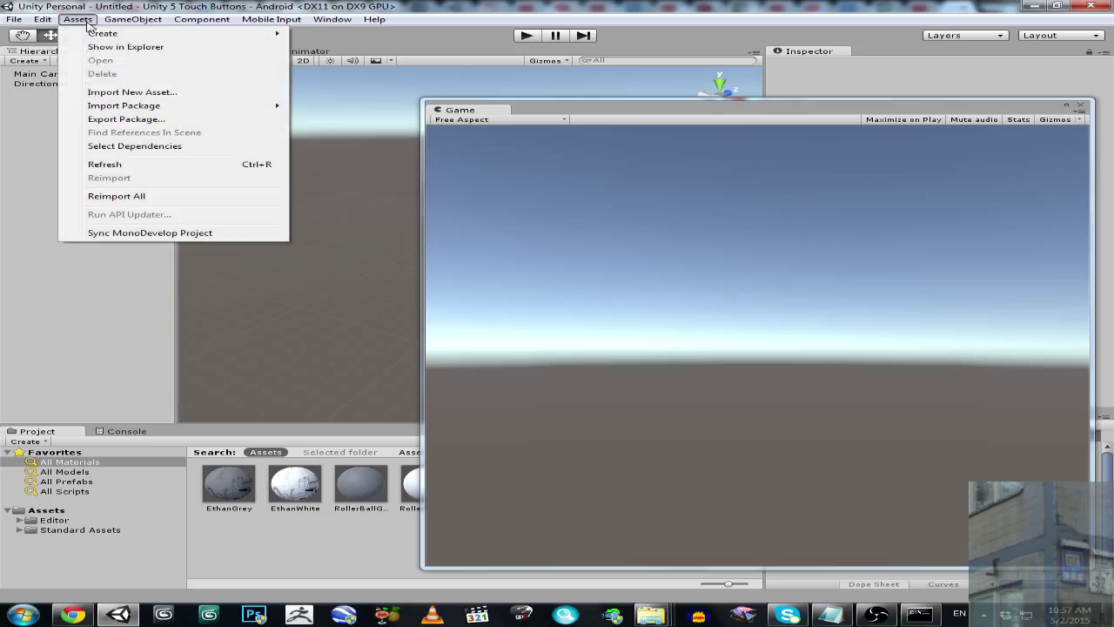
mouse_move(105, 108)
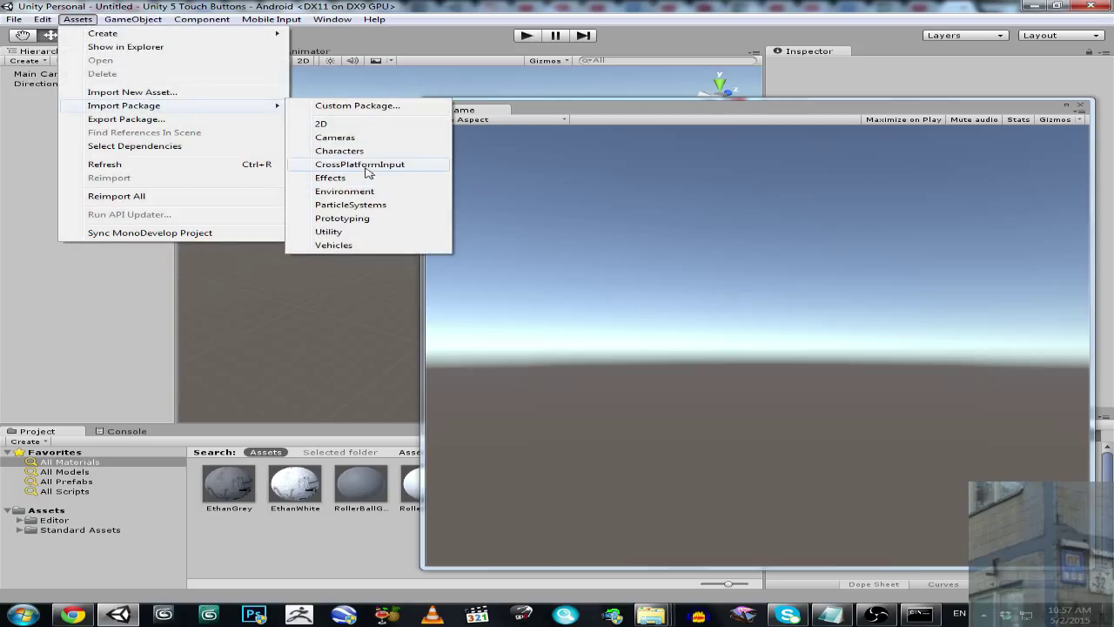
click(261, 19)
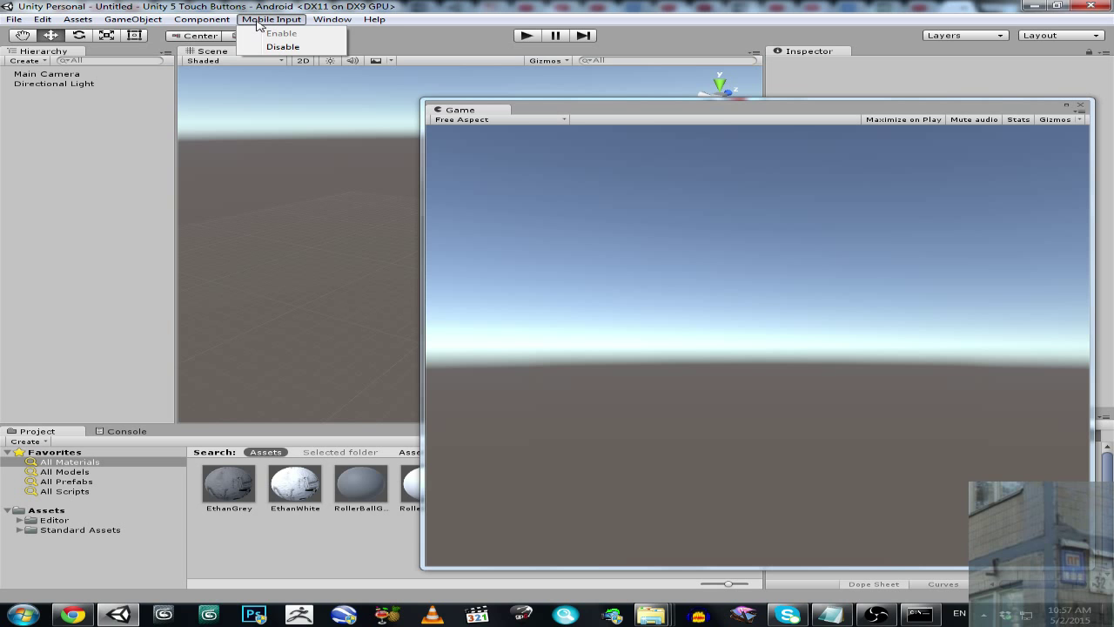
mouse_move(54, 22)
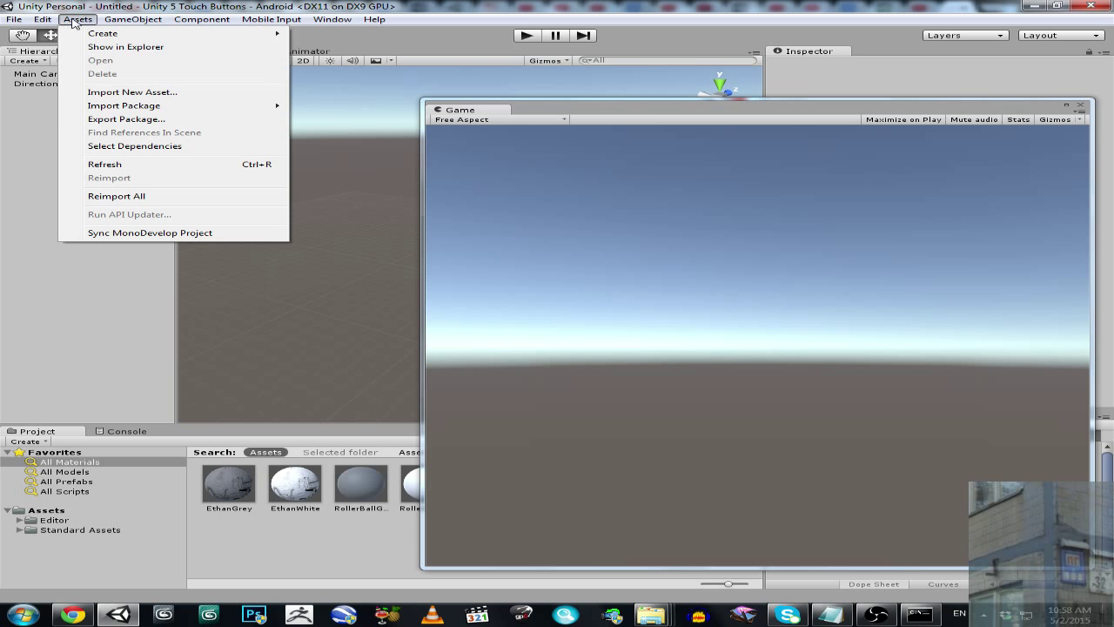
mouse_move(278, 107)
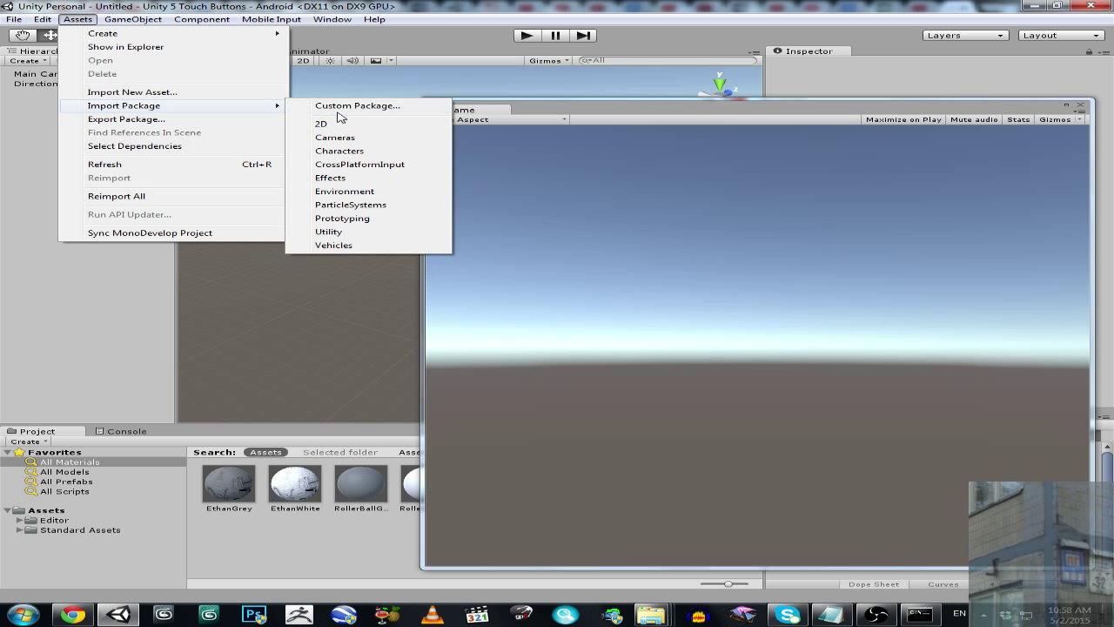
click(372, 156)
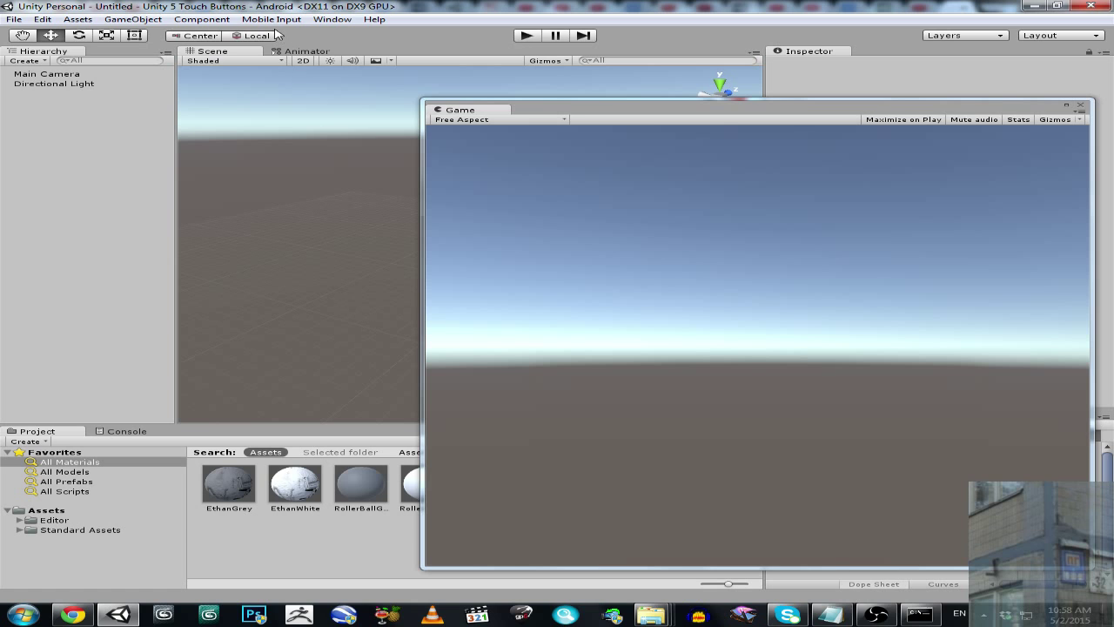
click(78, 19)
mouse_move(187, 105)
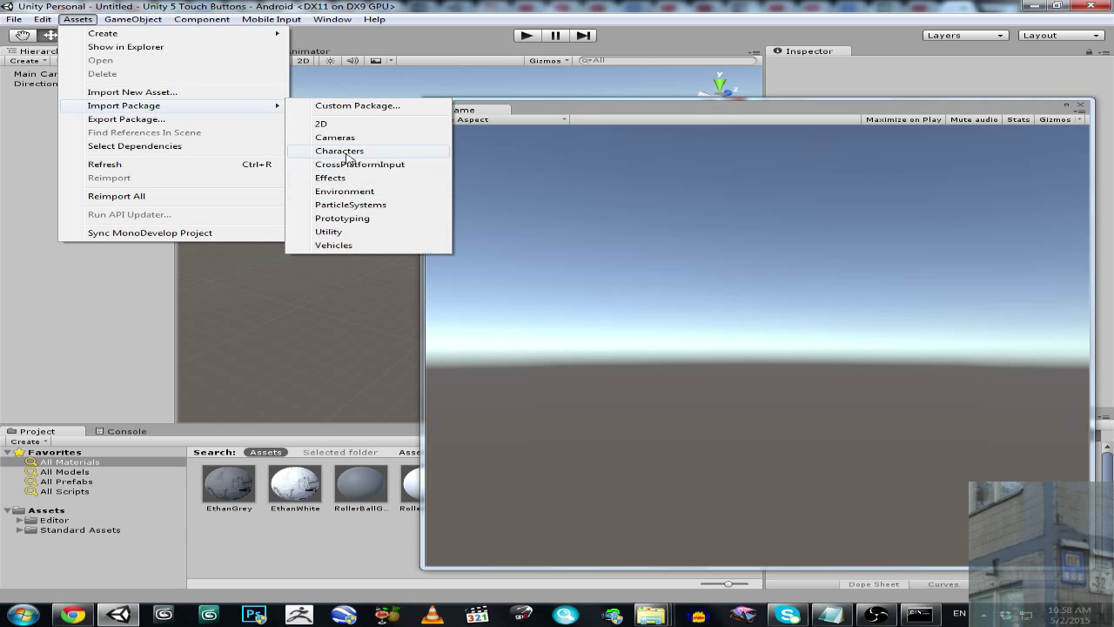
mouse_move(271, 24)
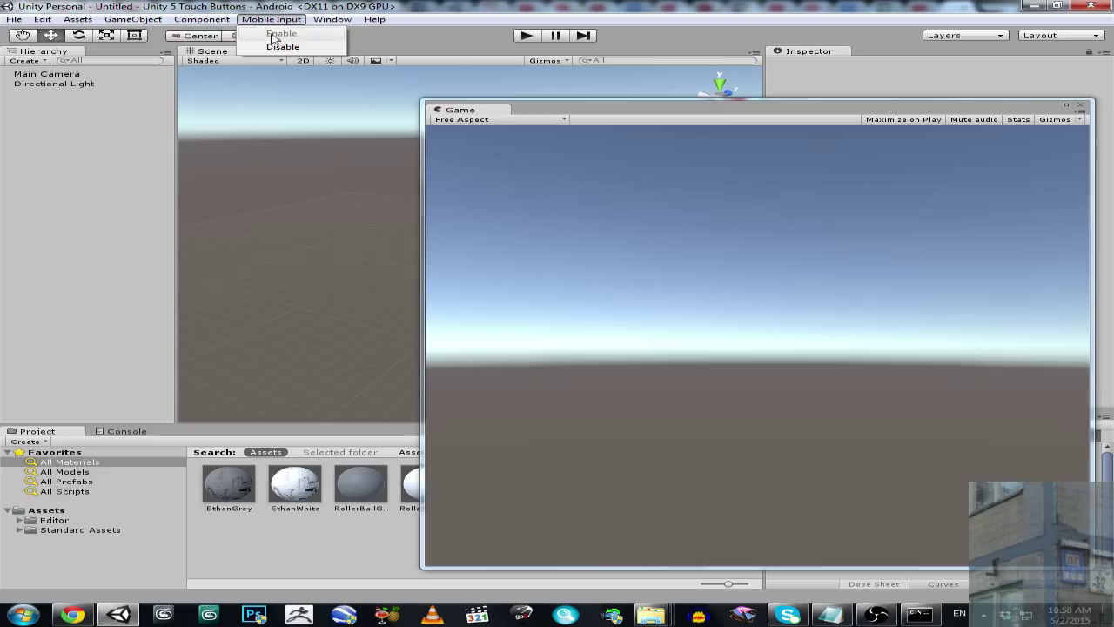
click(281, 10)
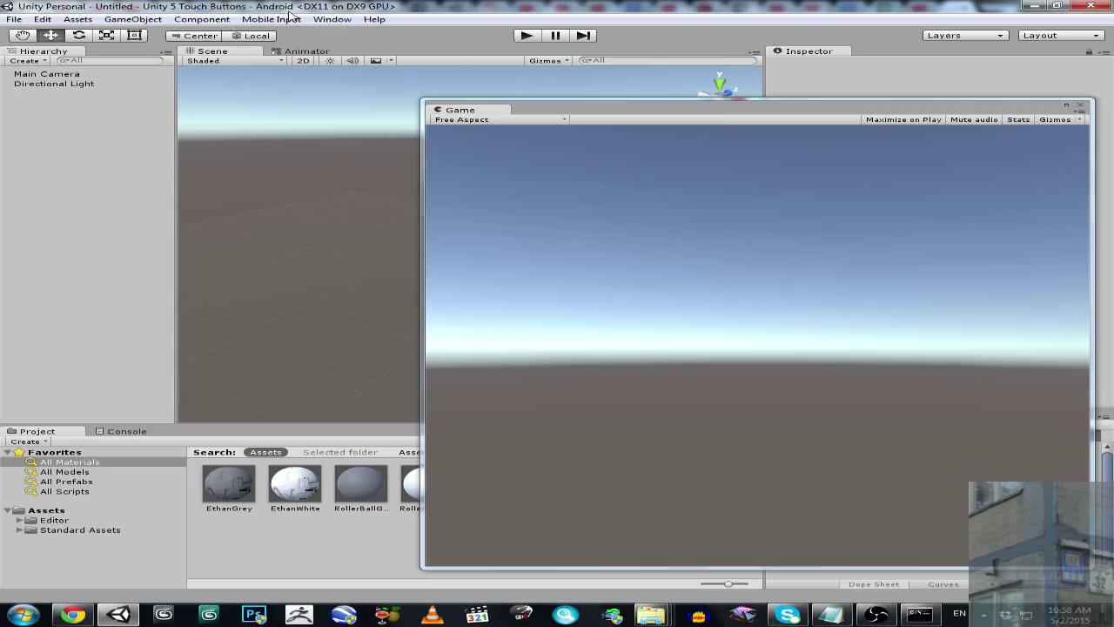
- Reopen the Build Settings window briefly and close it
click(14, 19)
click(57, 143)
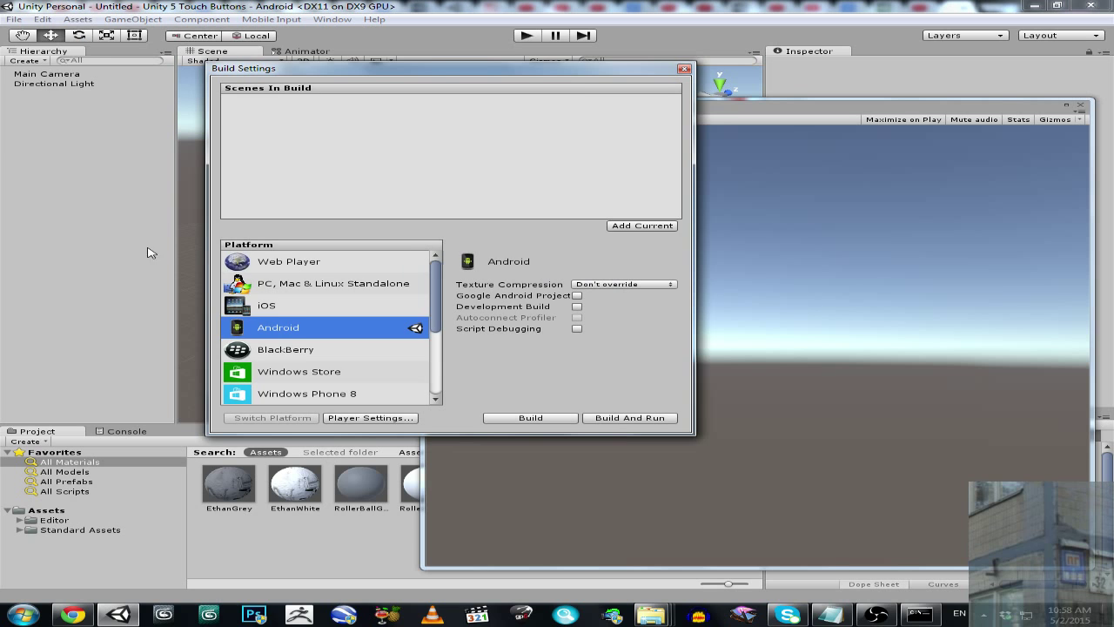
click(685, 69)
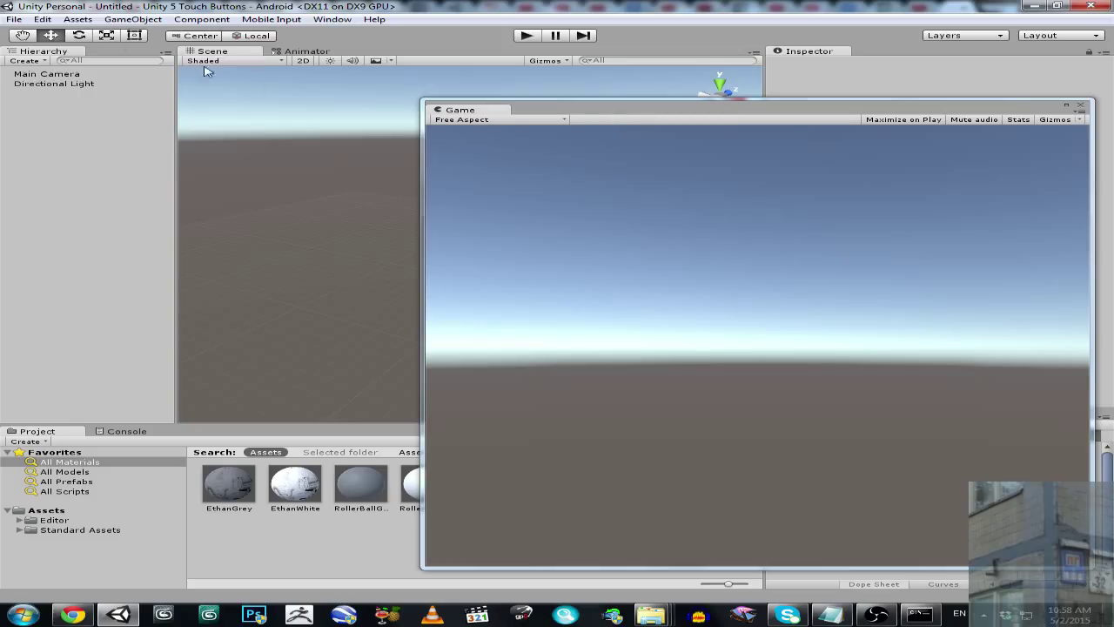
- Show the Editor settings from Edit > Project Settings in the Inspector
click(42, 20)
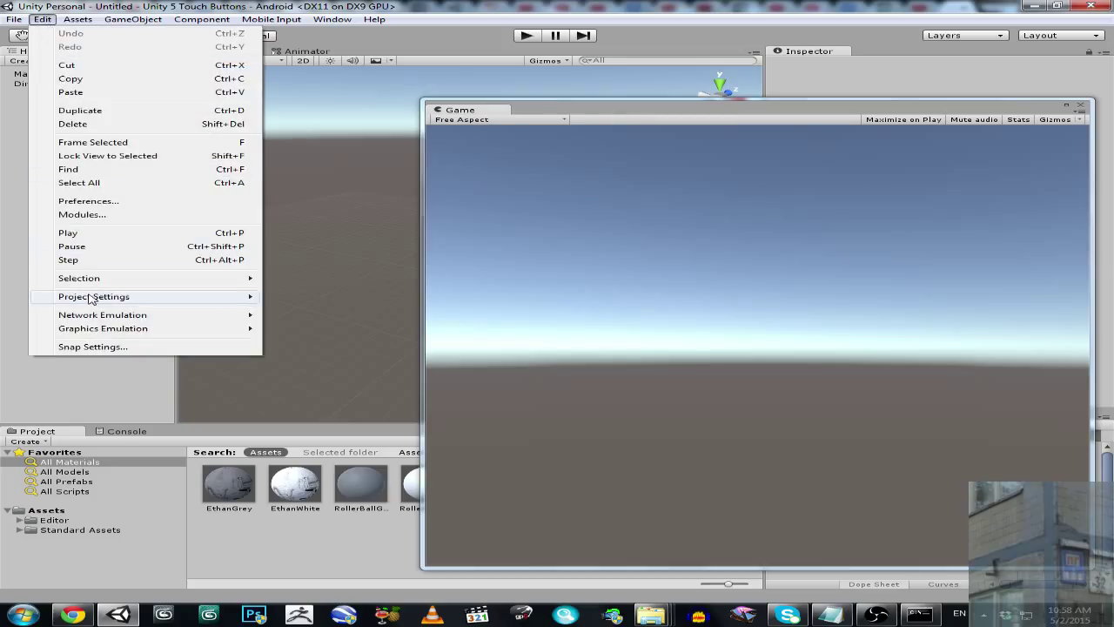
mouse_move(90, 299)
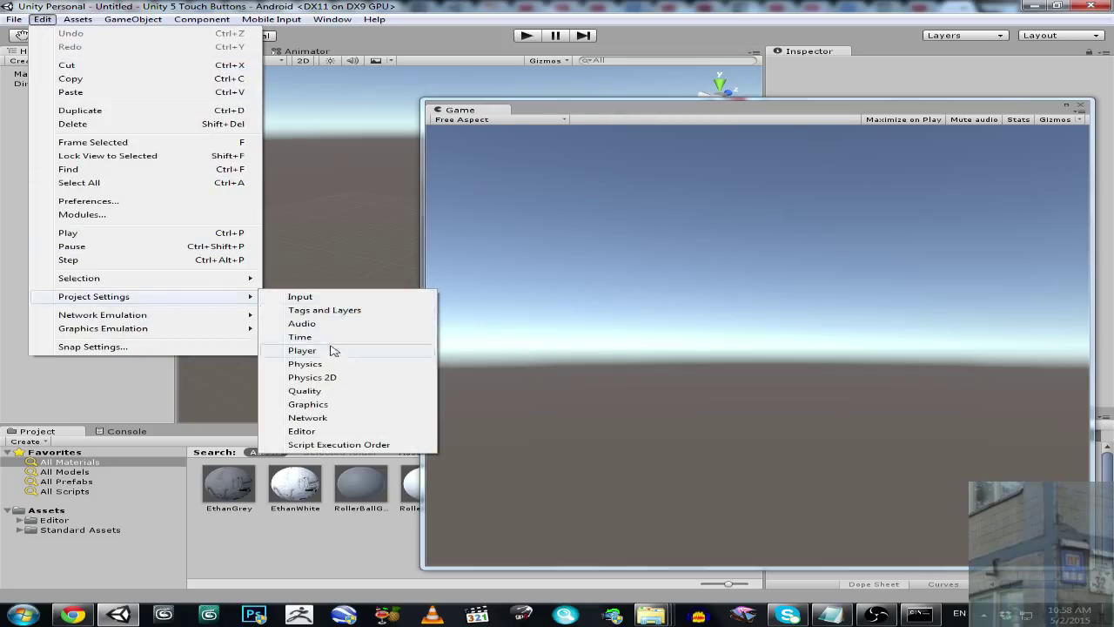
click(323, 433)
- Drag the floating Game preview down to the lower-right corner
drag(831, 121, 385, 203)
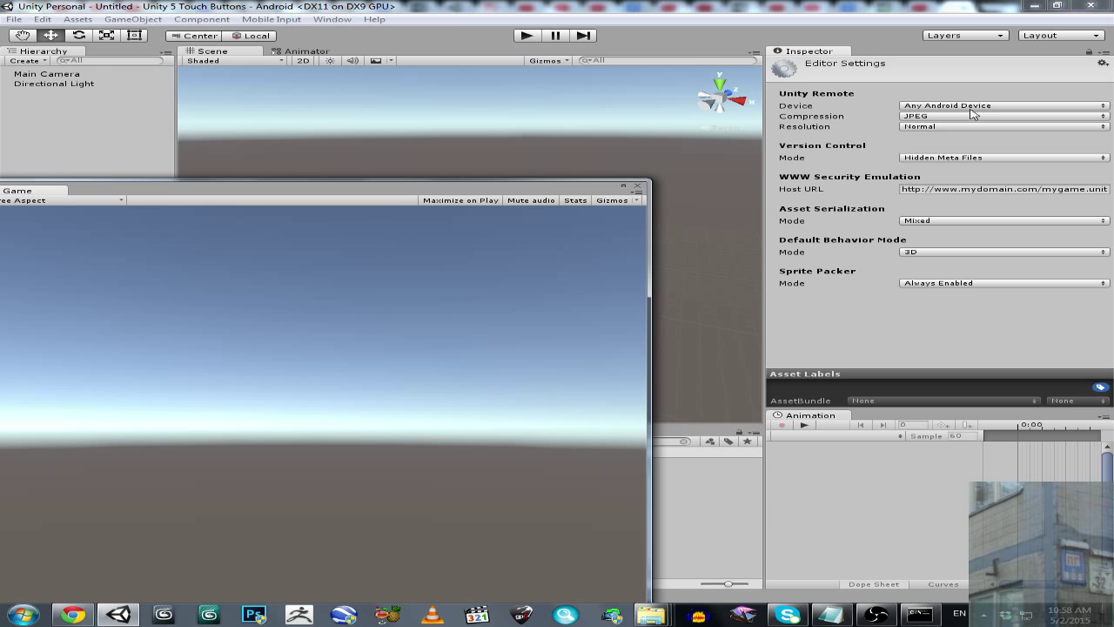
drag(557, 188, 528, 271)
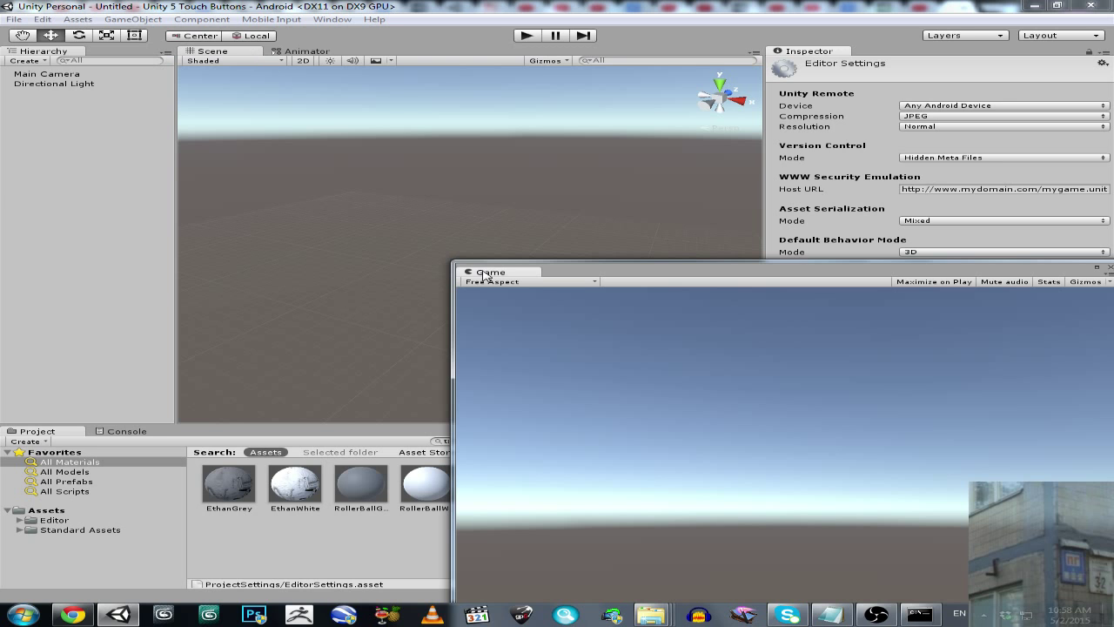
drag(595, 277, 826, 467)
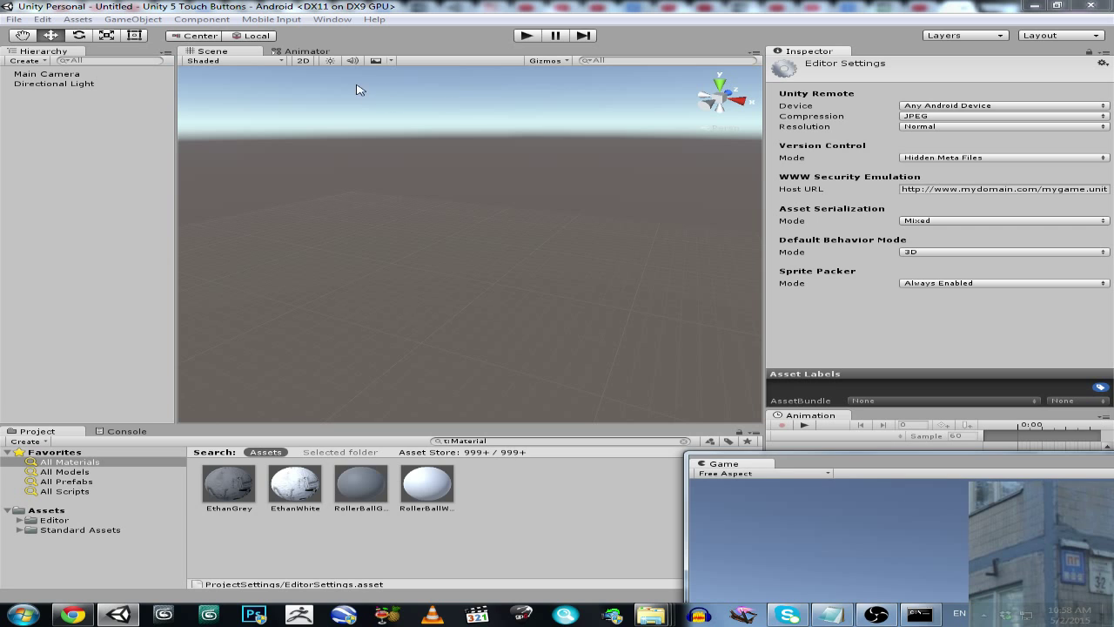
- Add a 3D Plane to the scene and frame it in the Scene view
click(135, 19)
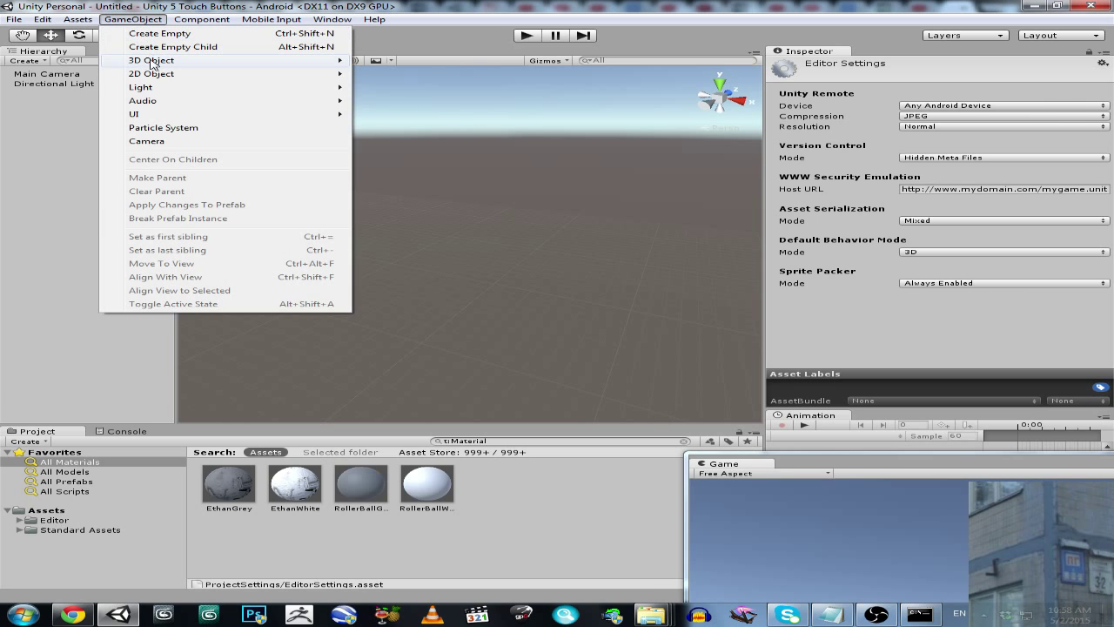
mouse_move(157, 70)
click(396, 122)
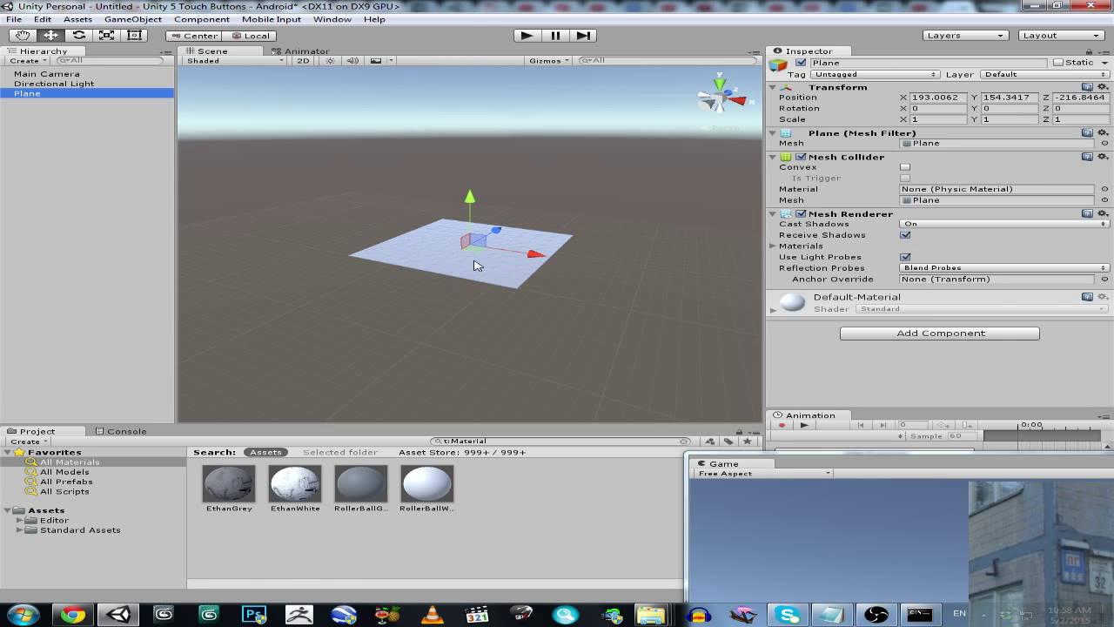
click(474, 250)
key(f)
- Place the ThirdPersonController prefab onto the plane
click(94, 481)
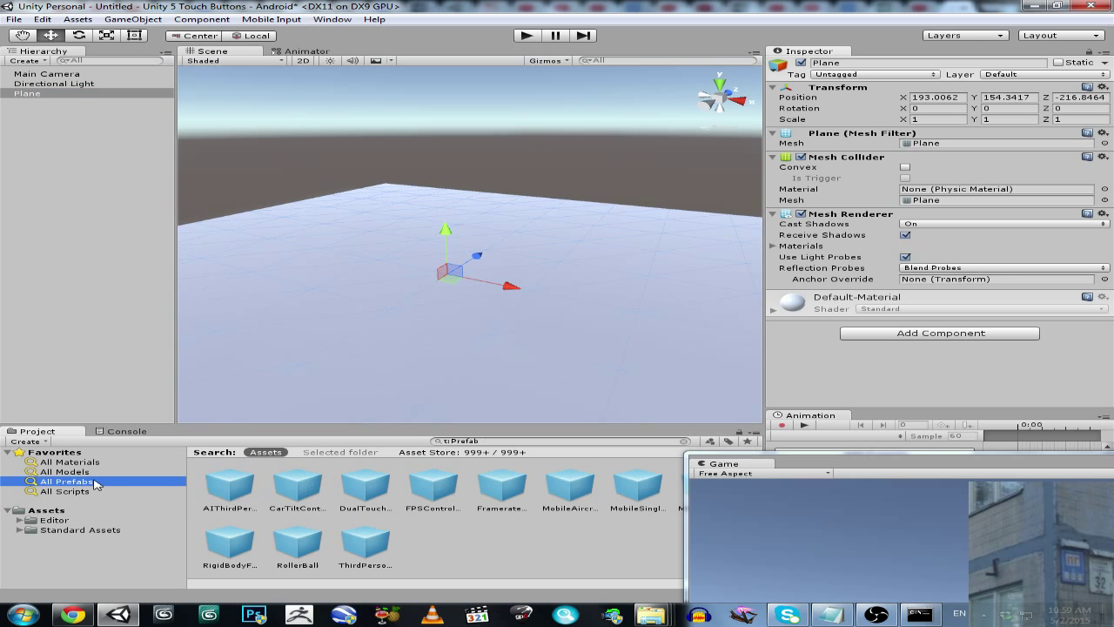
drag(800, 474, 891, 526)
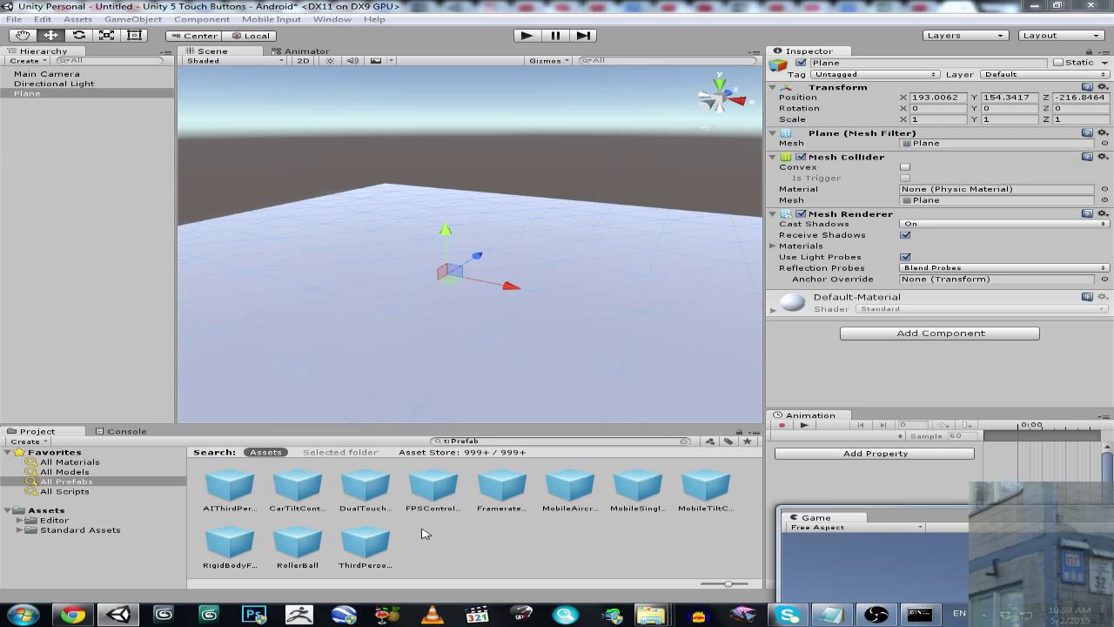
drag(383, 533, 421, 281)
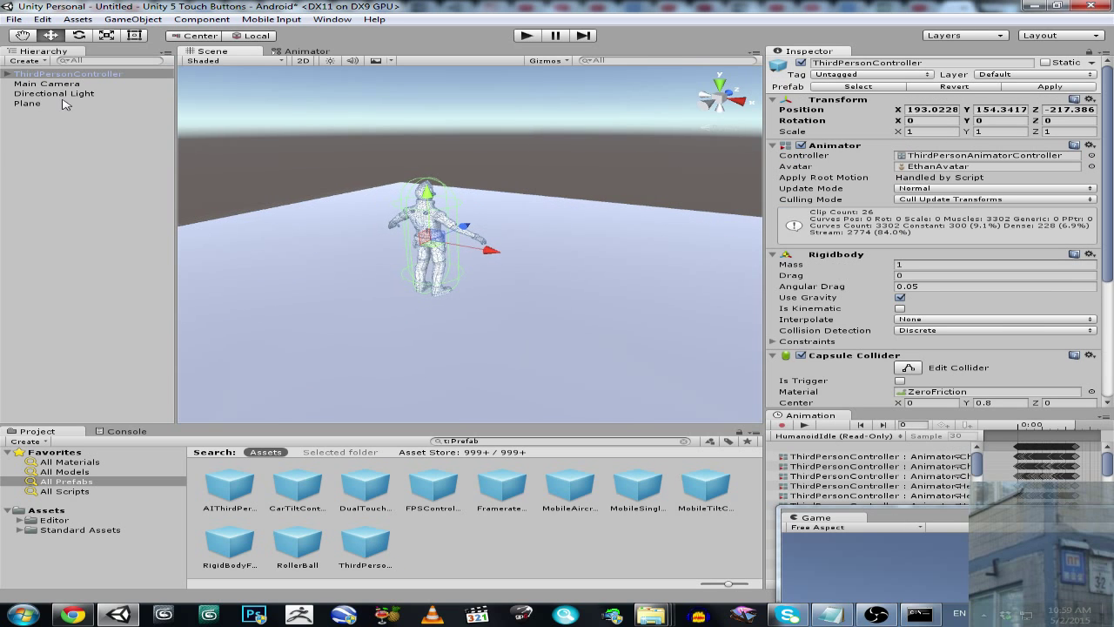
- Make Main Camera a child of the character and set its position to 0, 0, 0
drag(50, 86, 56, 74)
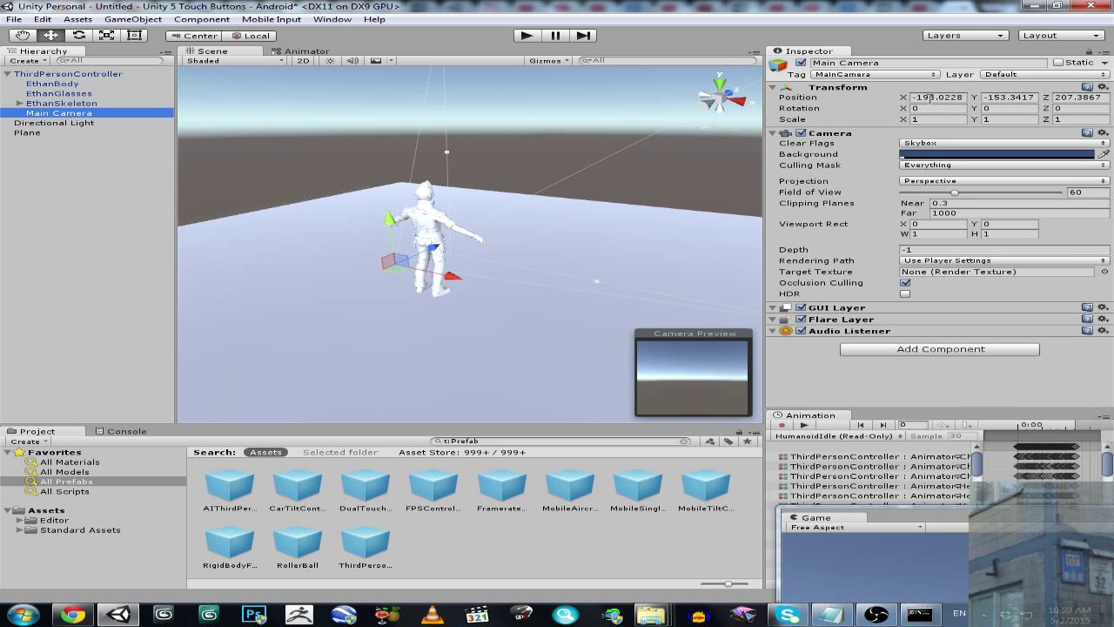
click(932, 97)
text(0)
key(Tab)
text(0)
key(Tab)
text(0)
- Move Main Camera back and up behind the character and tilt it down about 17°
drag(472, 277, 383, 307)
scroll(383, 306, down, 5)
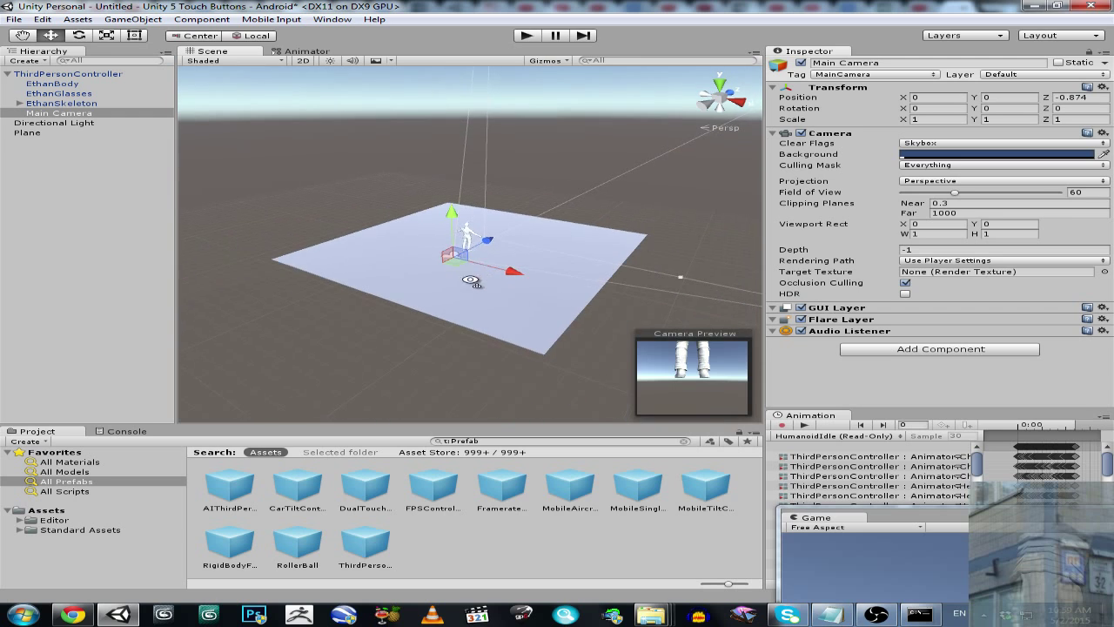
drag(492, 245, 371, 253)
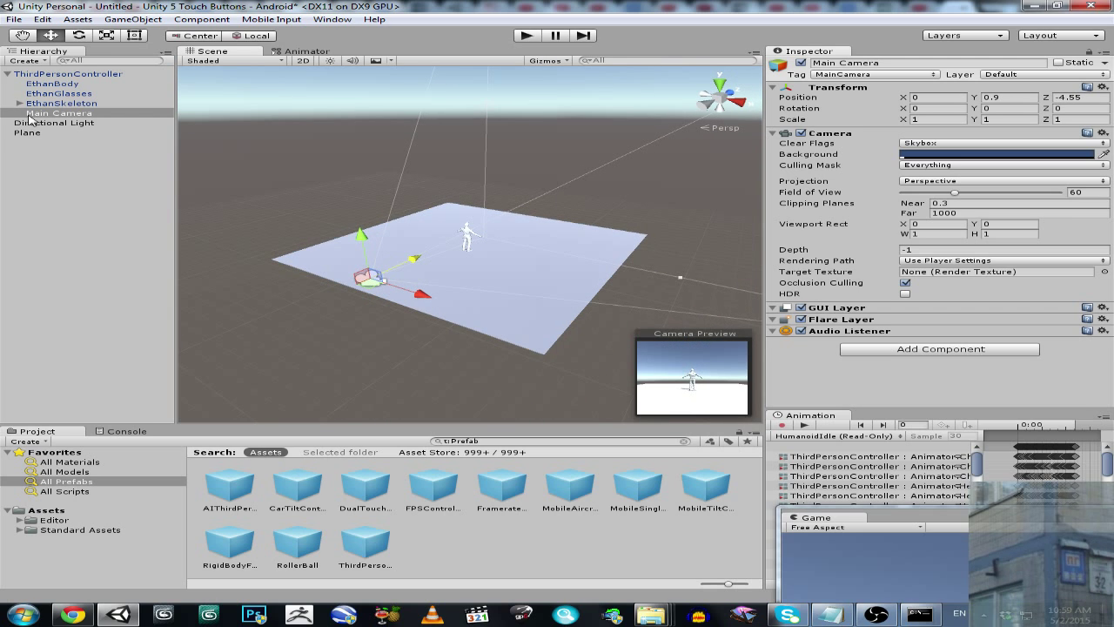
drag(38, 118, 53, 75)
key(e)
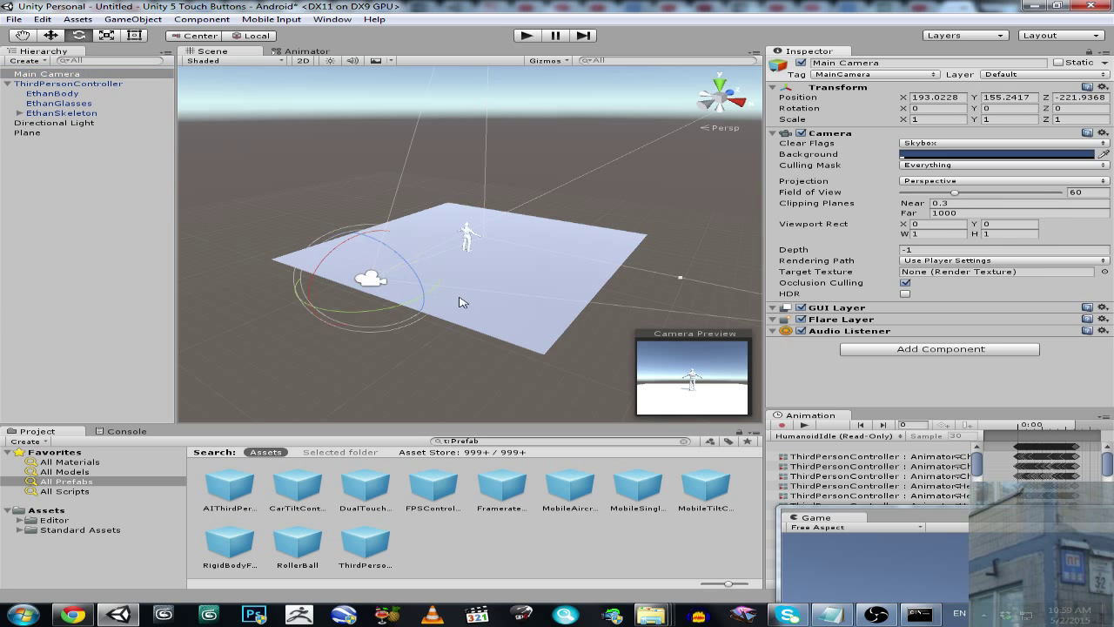
drag(329, 263, 342, 229)
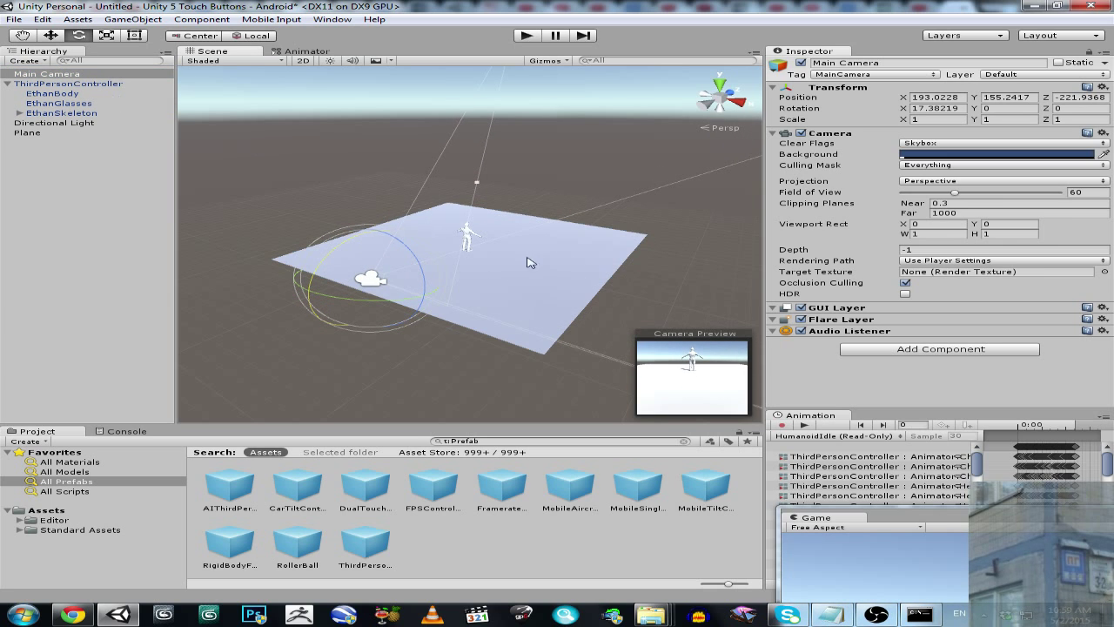
drag(894, 515, 838, 451)
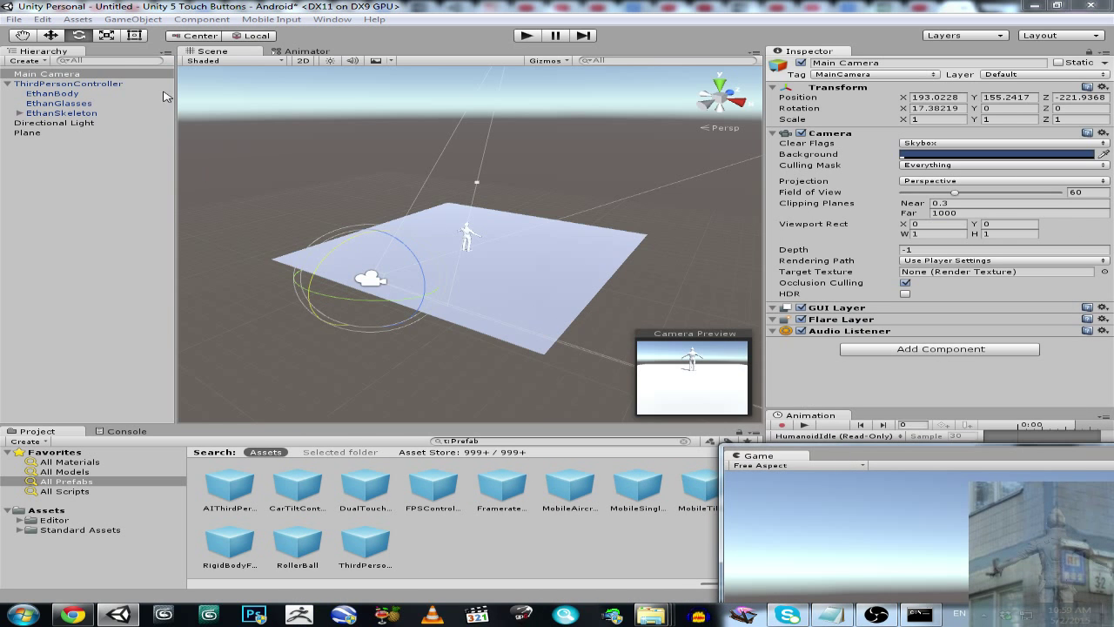
- Create an empty GameObject in the scene
key(f)
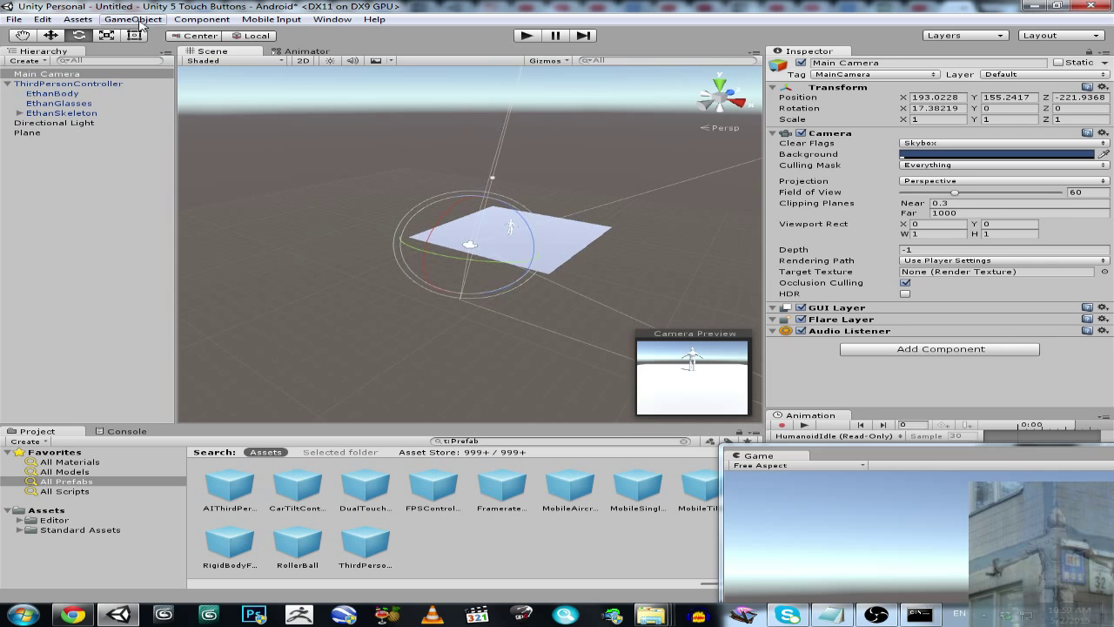
click(133, 20)
click(140, 34)
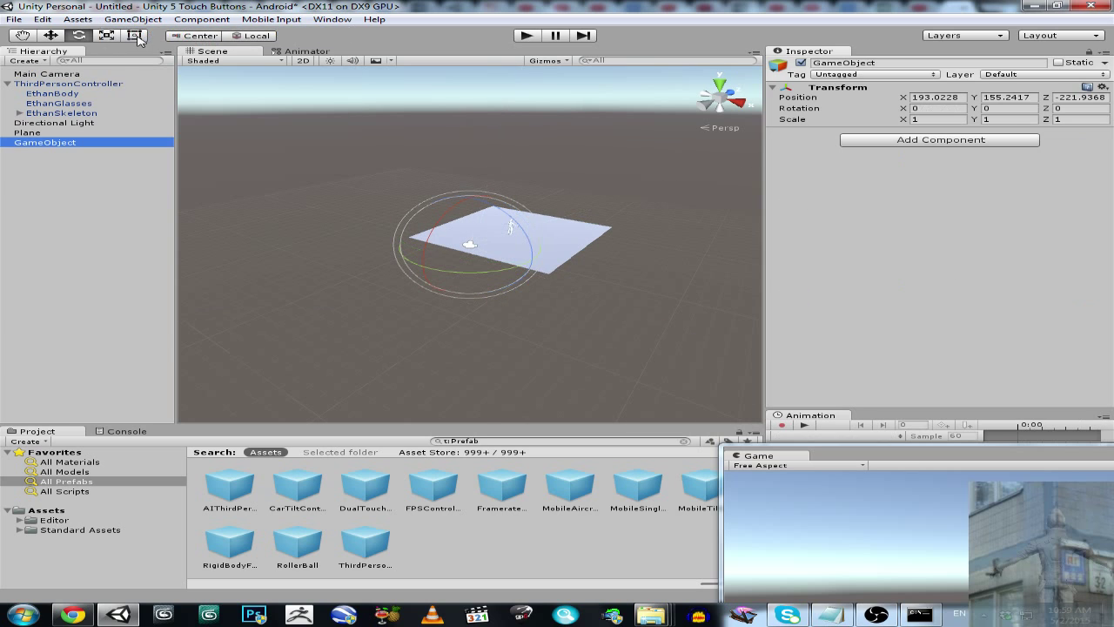
- Add an Event System with default input modules, and drop DualTouchControls into the scene
click(879, 143)
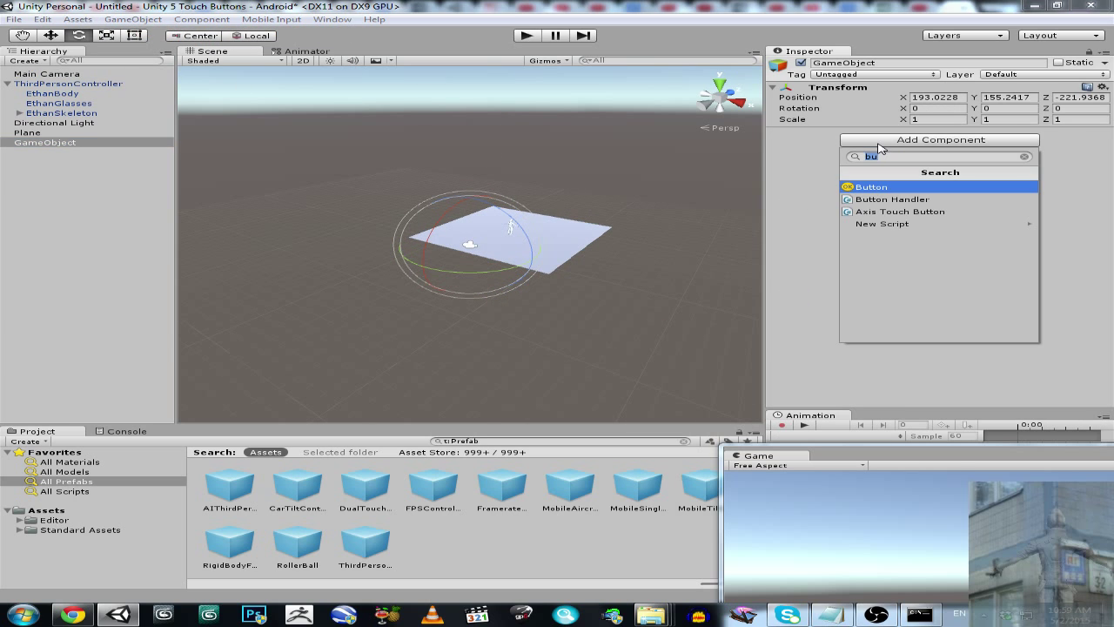
text(eve)
click(893, 188)
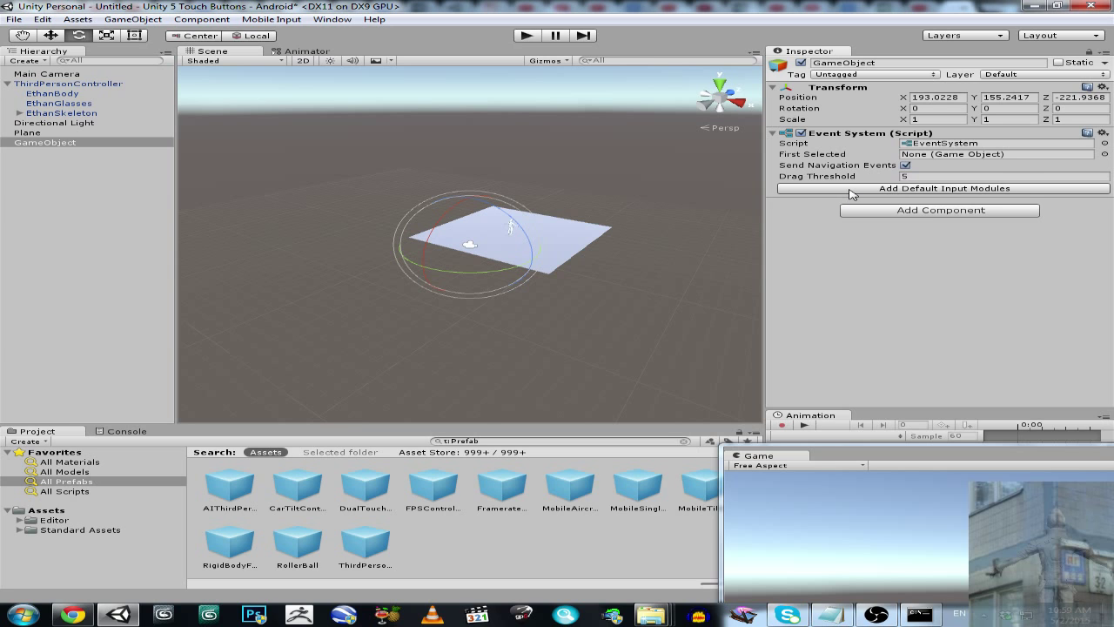
click(874, 193)
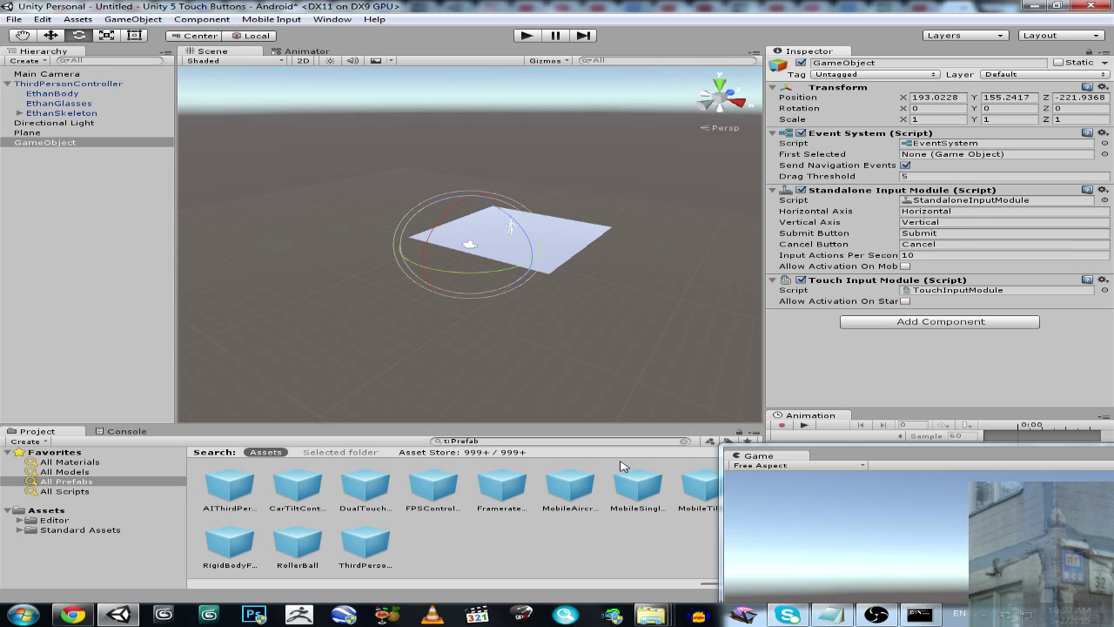
drag(366, 492, 478, 301)
- Move and enlarge the Game preview, then select Directional Light in the Hierarchy
click(355, 494)
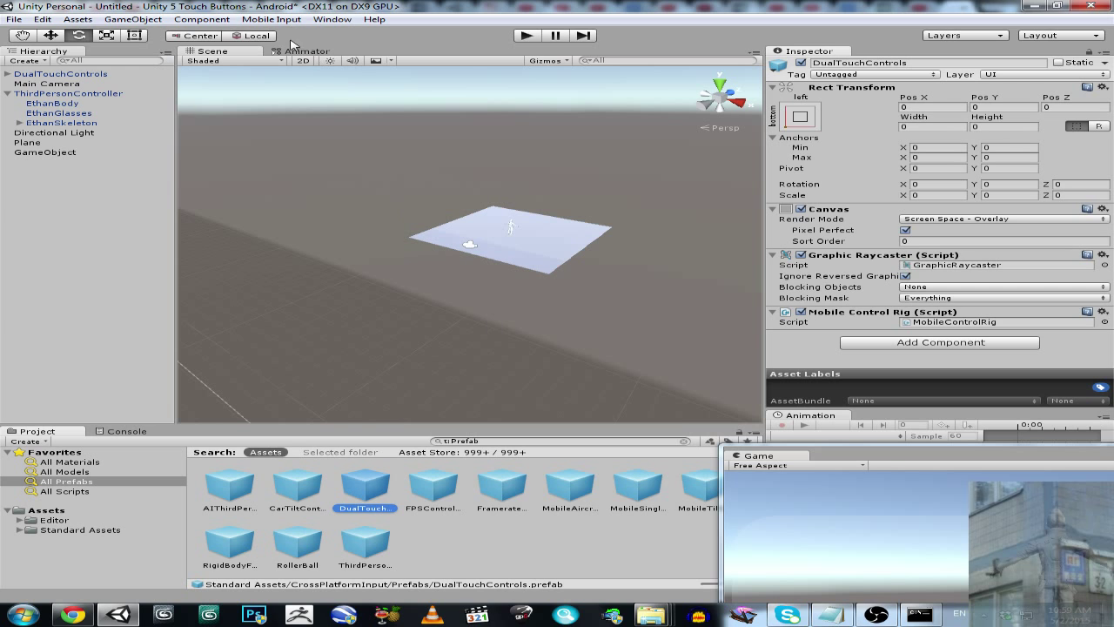
drag(877, 466, 452, 111)
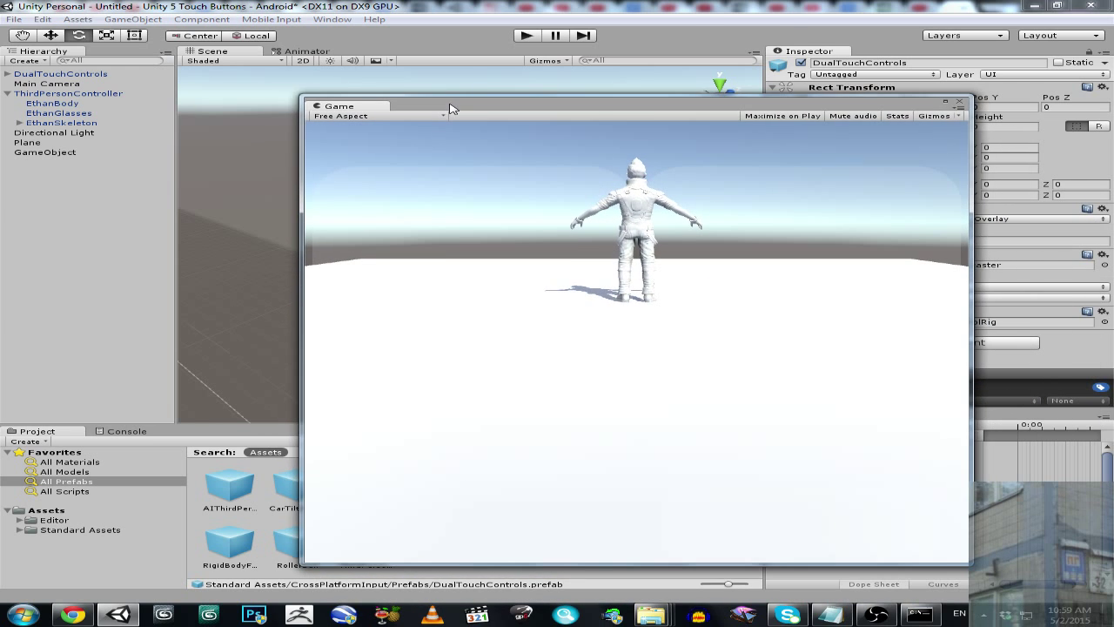
mouse_move(552, 107)
mouse_down()
mouse_move(772, 295)
mouse_move(551, 111)
mouse_up()
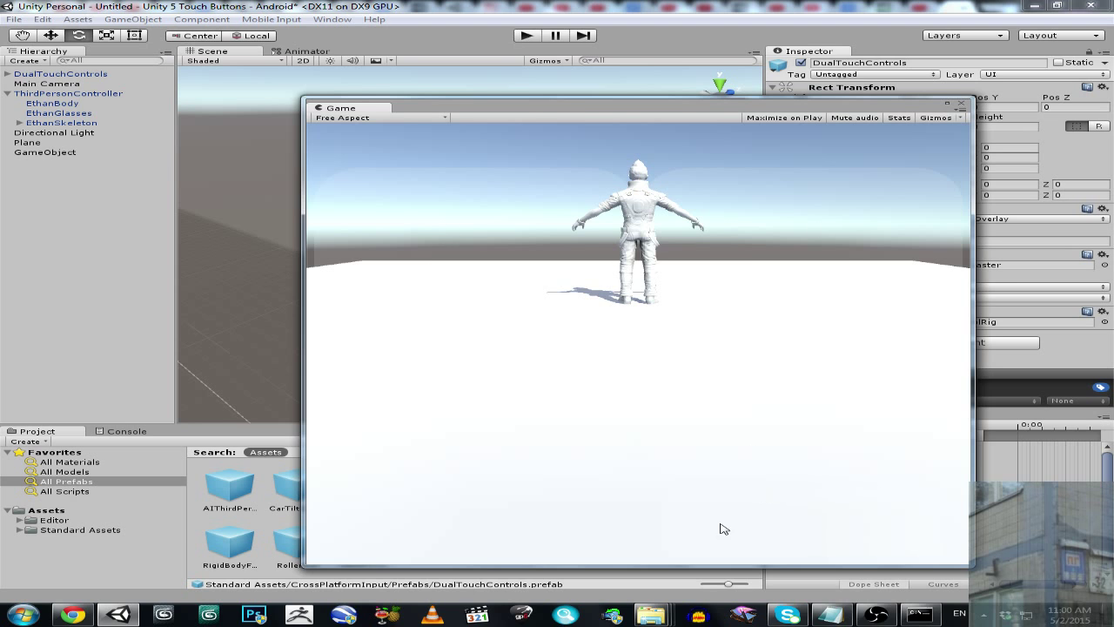
drag(580, 108, 922, 431)
double_click(904, 442)
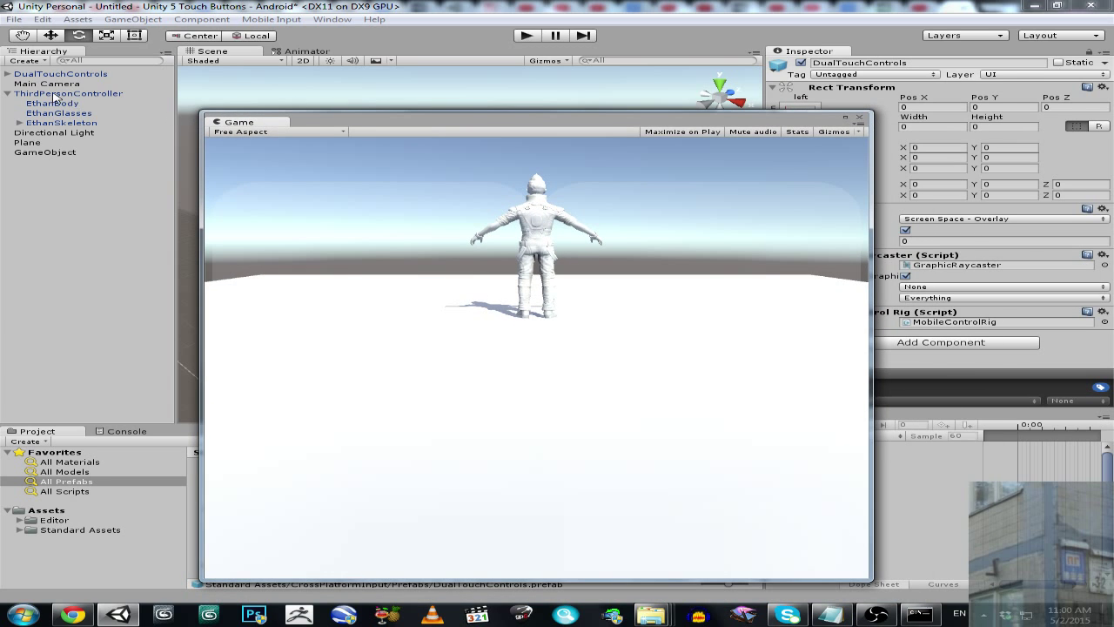
click(50, 135)
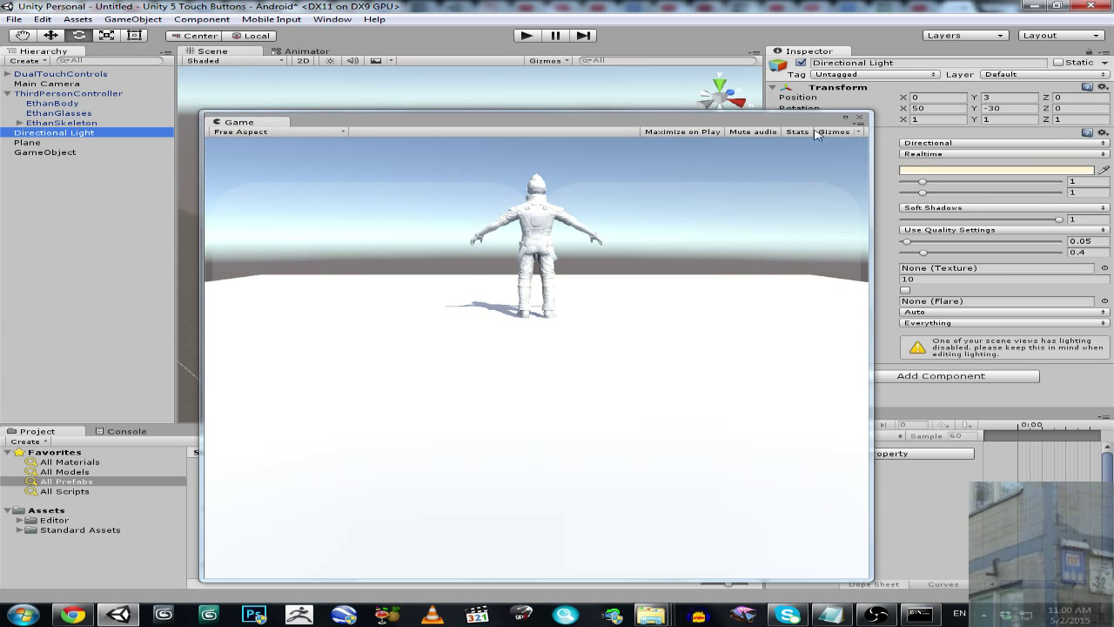
- Drag the Directional Light's Intensity slider down to 0
drag(669, 124, 532, 152)
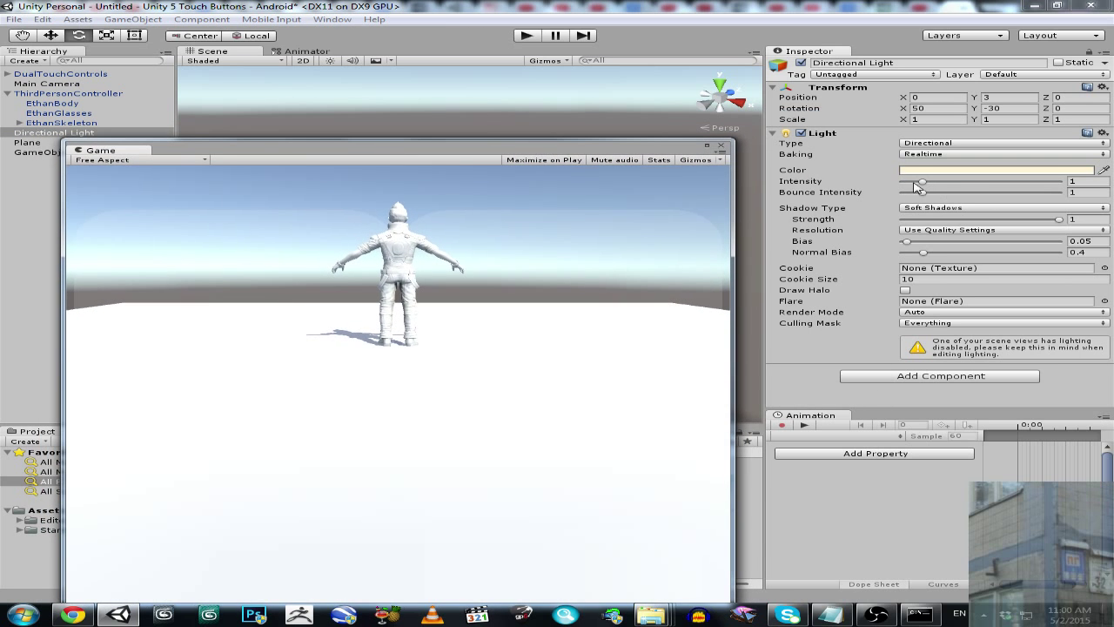
drag(921, 184, 899, 186)
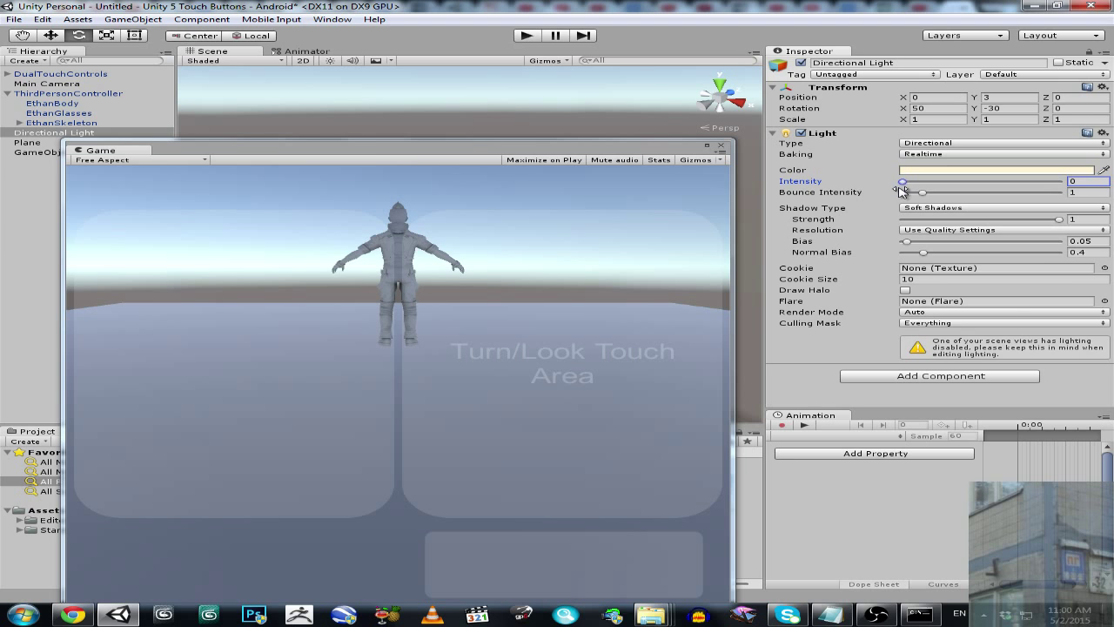
drag(409, 154, 702, 101)
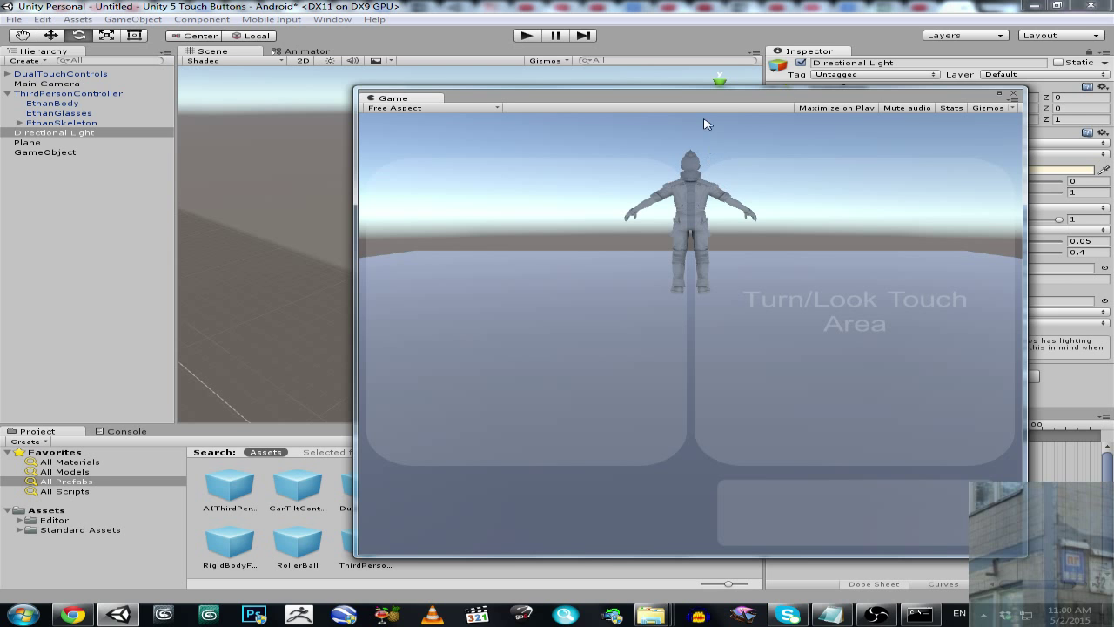
- Play the scene, jump with Space and the Jump touch area, then stop play mode
drag(713, 99, 747, 109)
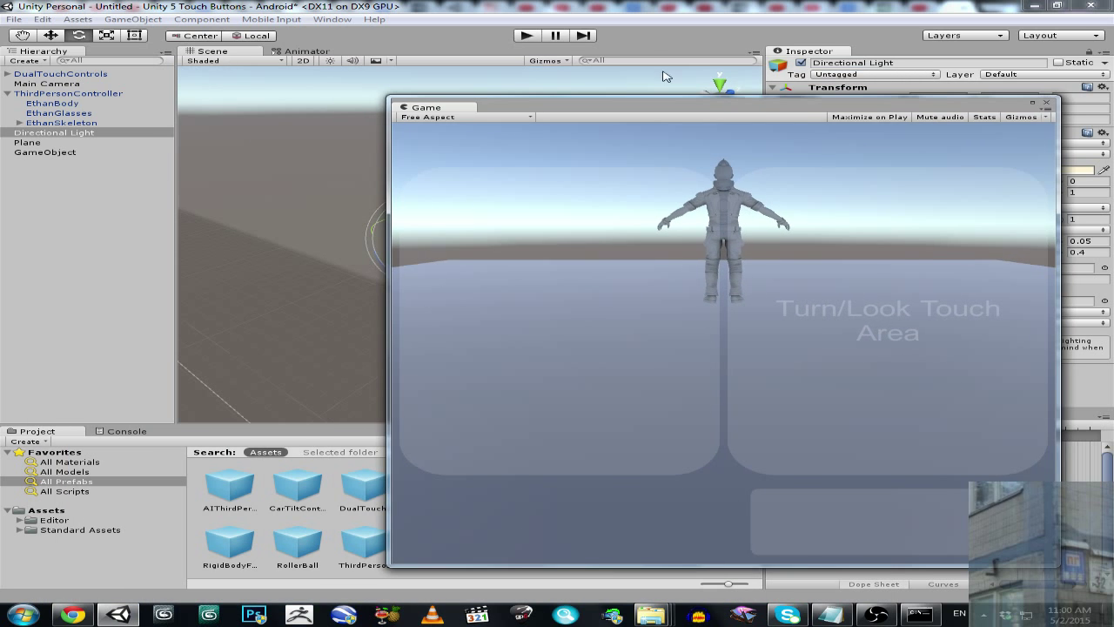
click(530, 37)
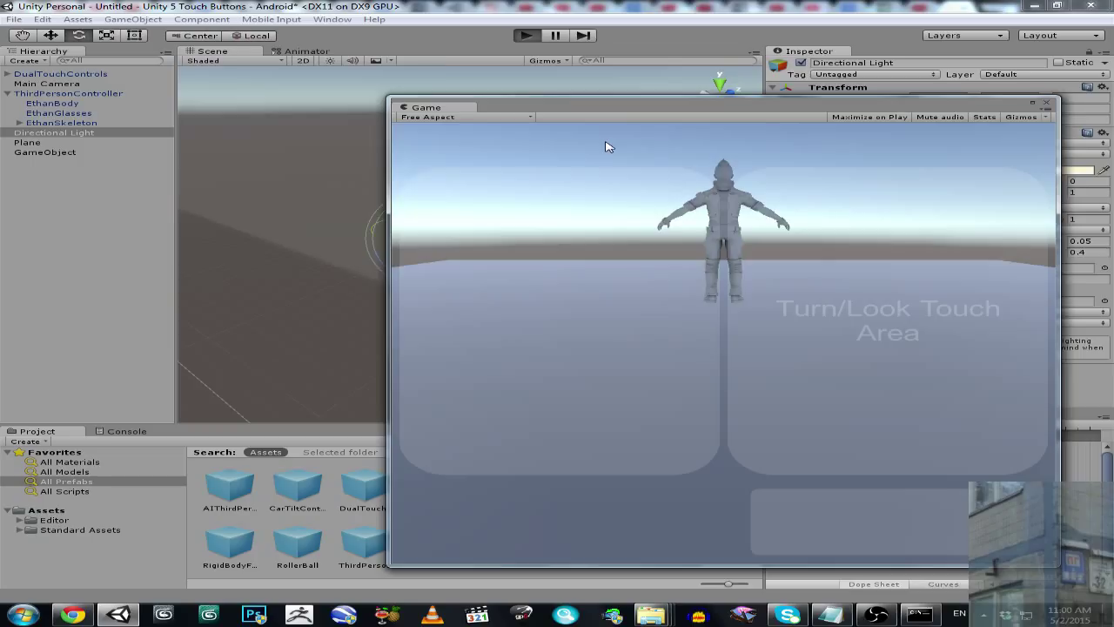
key(ctrl+p)
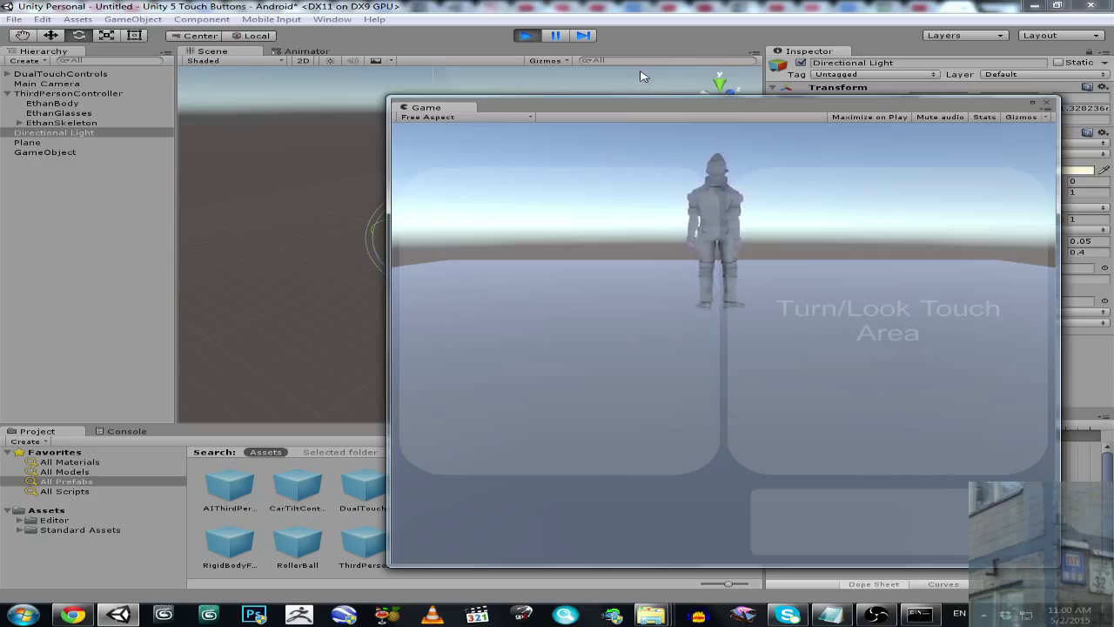
key(space)
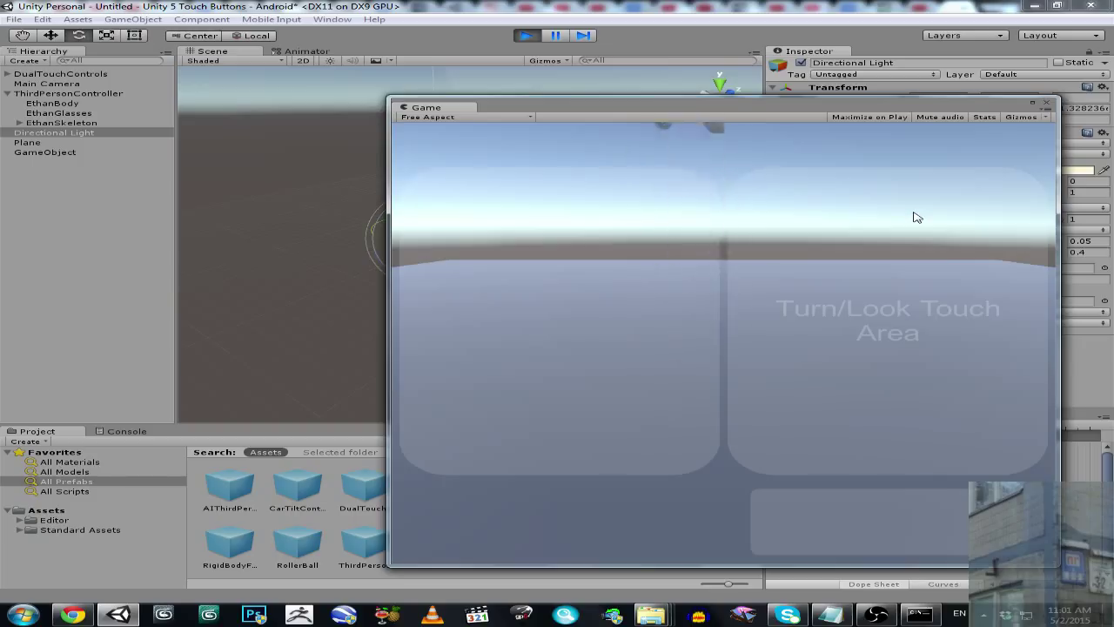
click(900, 523)
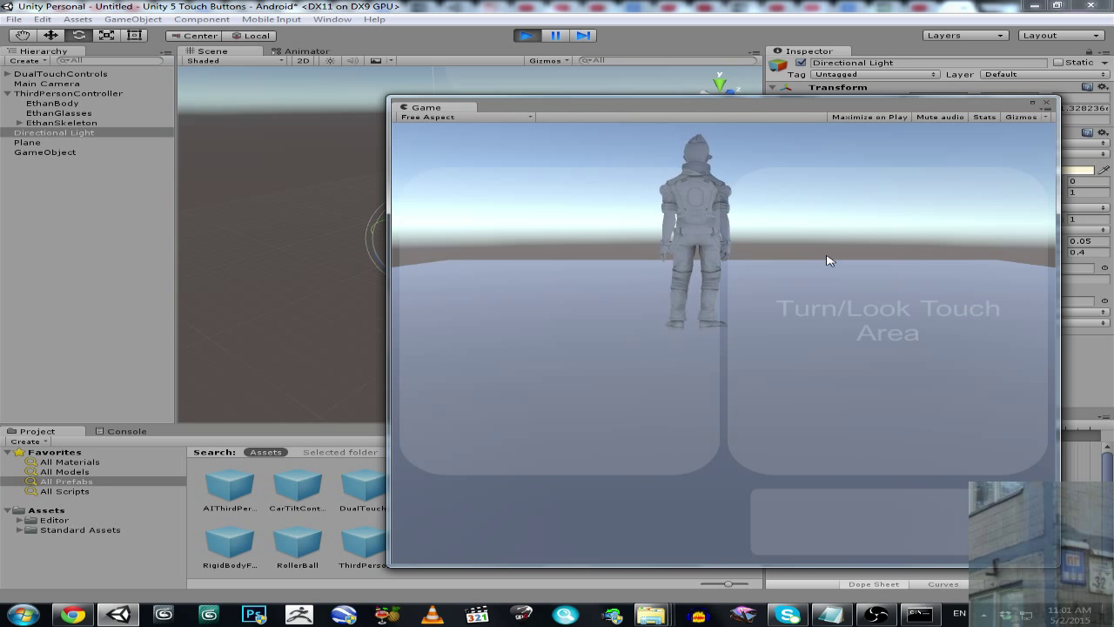
click(526, 35)
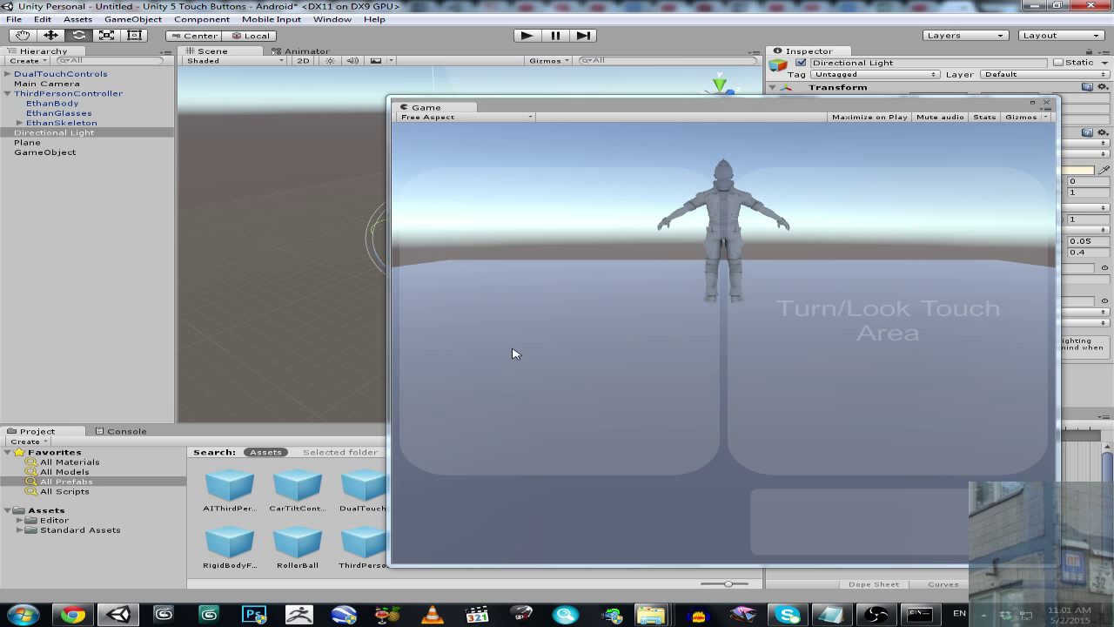
- Search Google for 'sony xperia u st25i' and open its GSM Arena specifications page
click(73, 614)
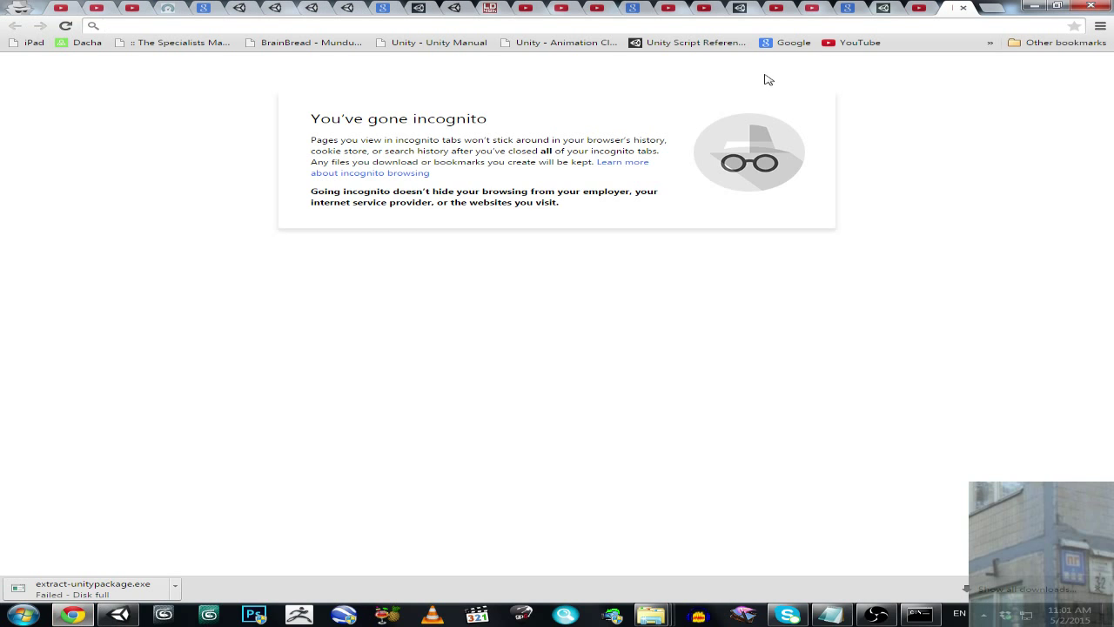
click(779, 44)
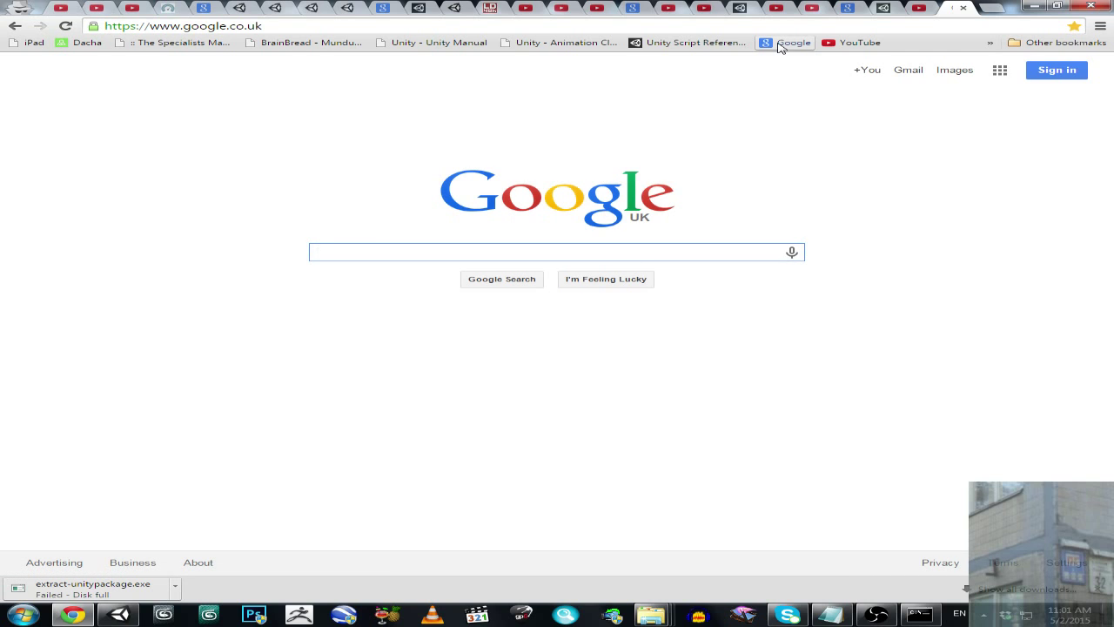
text(s)
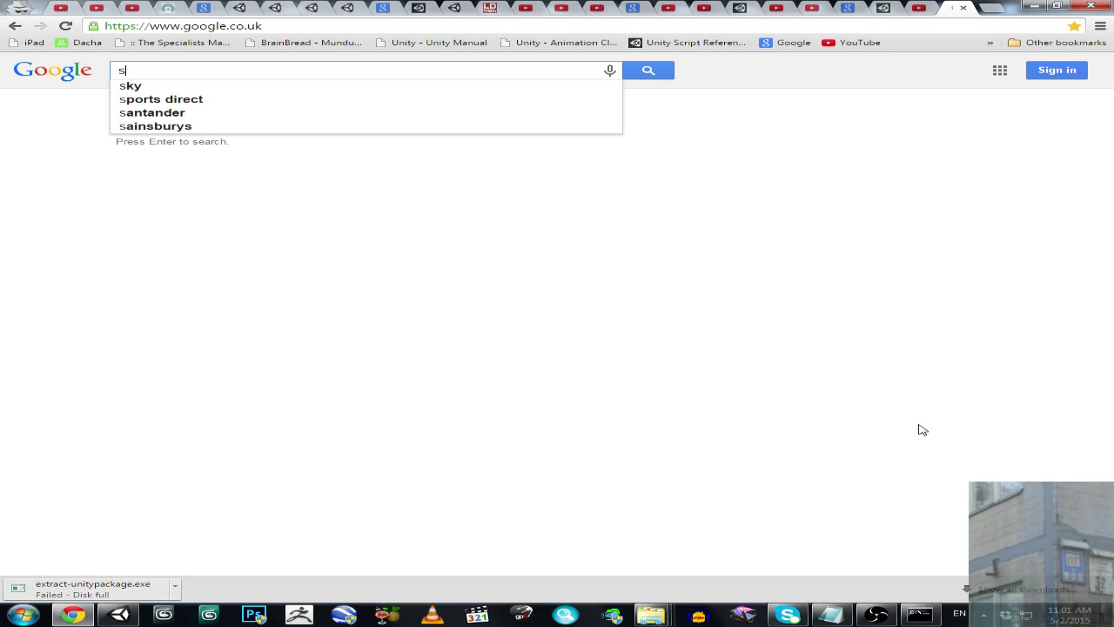
text(ony xperia u st25i)
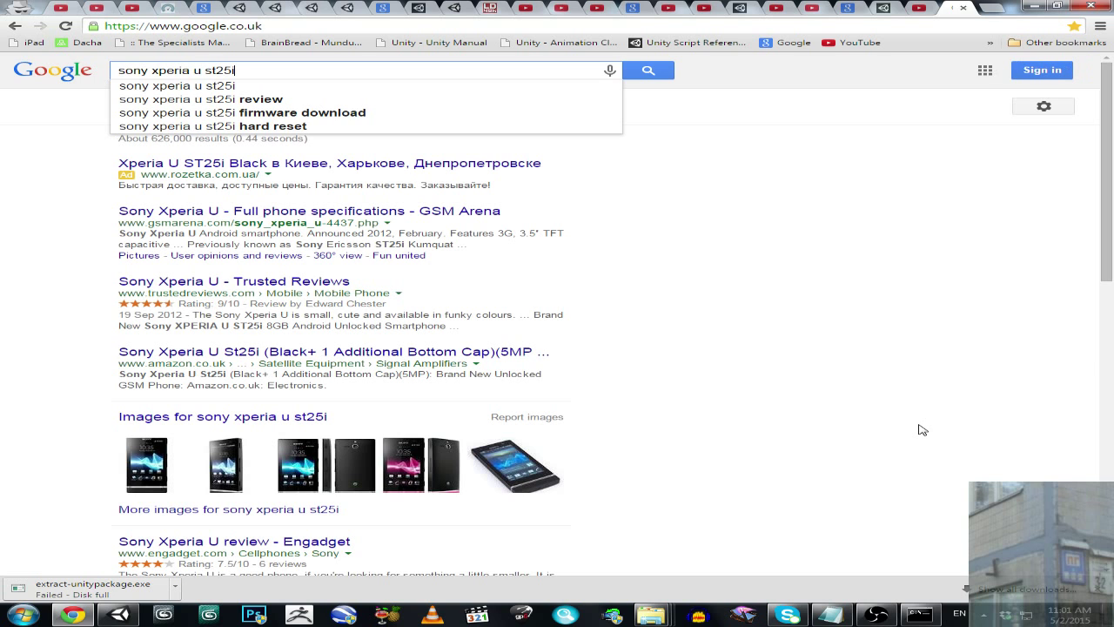
key(Return)
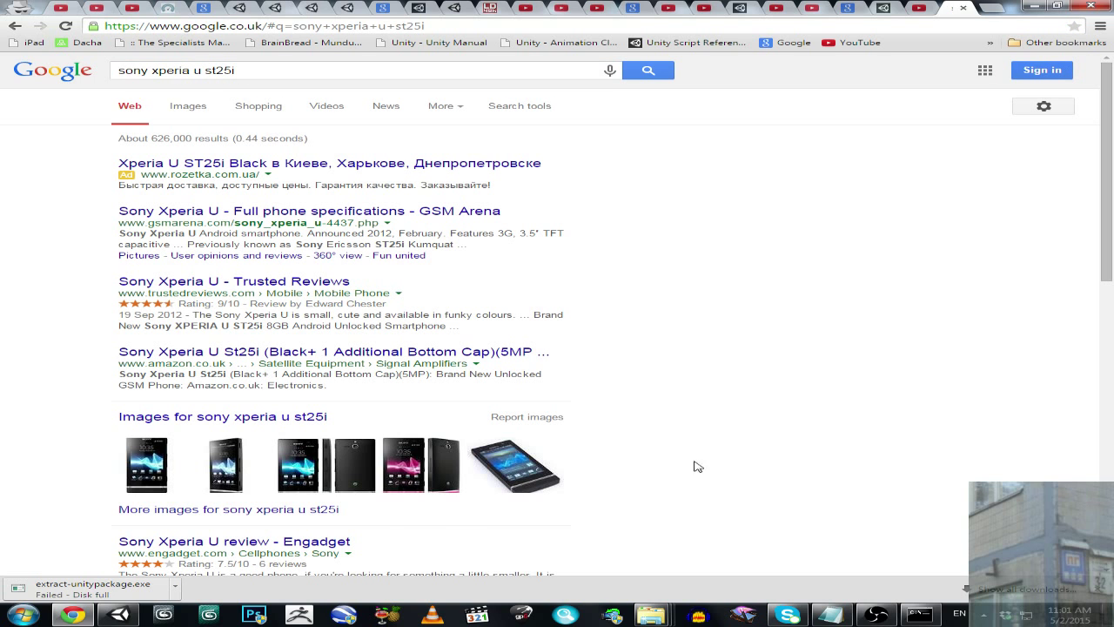
click(211, 216)
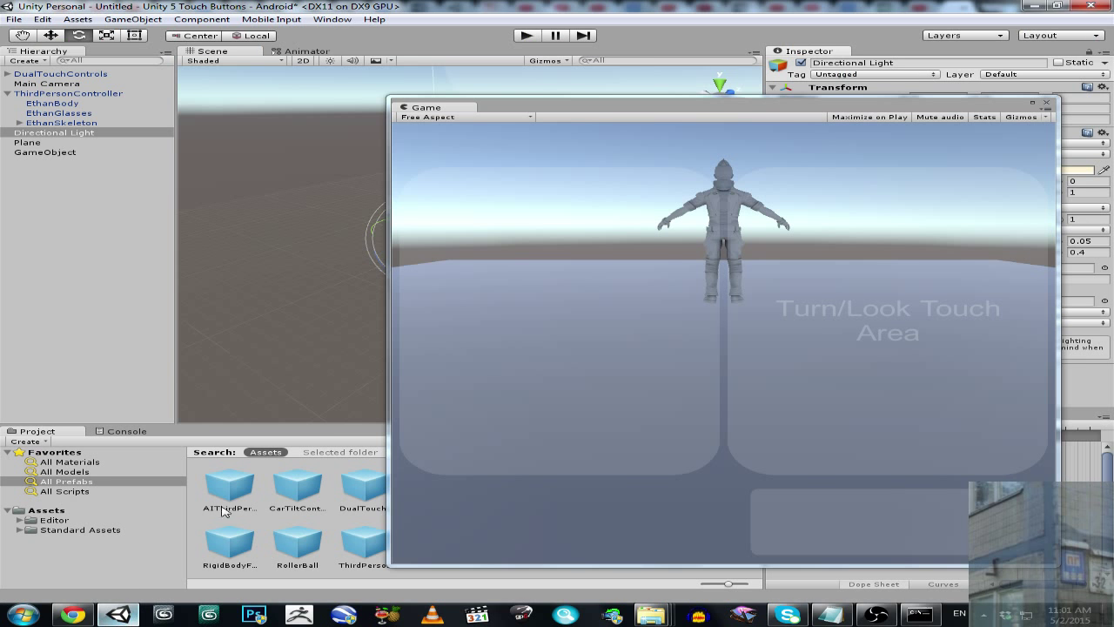
- Back in Unity, set the Game view aspect to FWVGA Portrait (480x854)
click(119, 614)
click(421, 117)
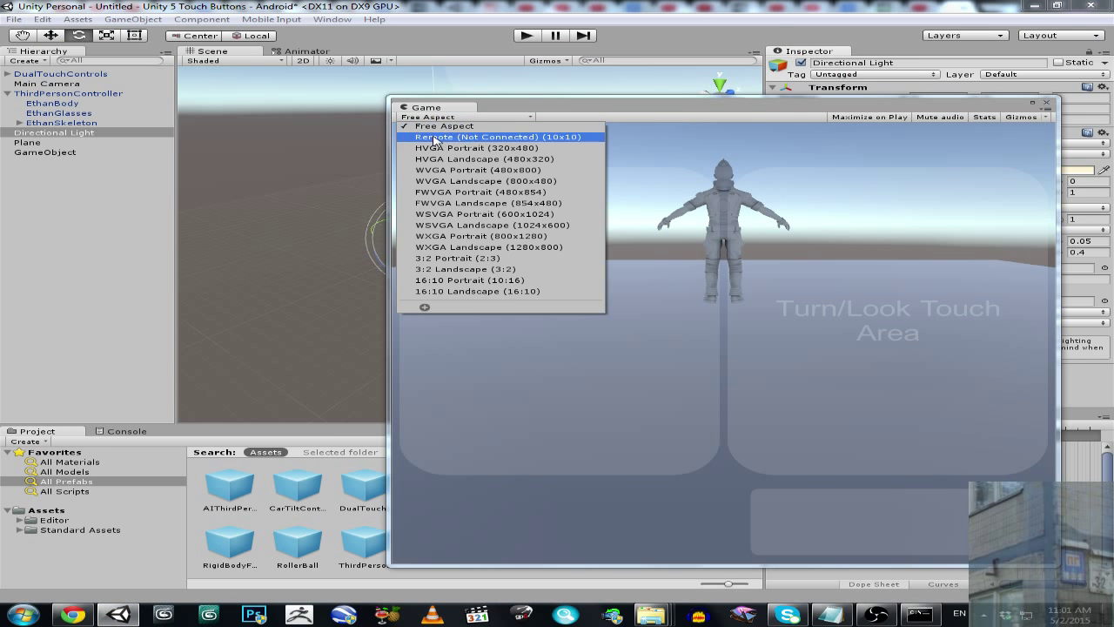
click(488, 193)
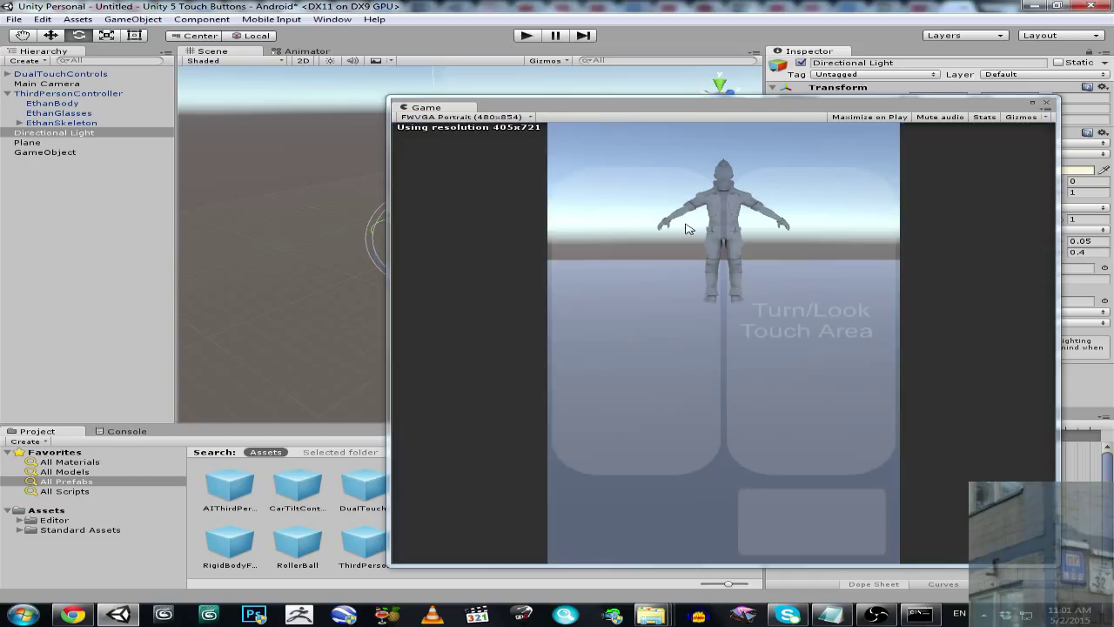
drag(641, 110, 476, 84)
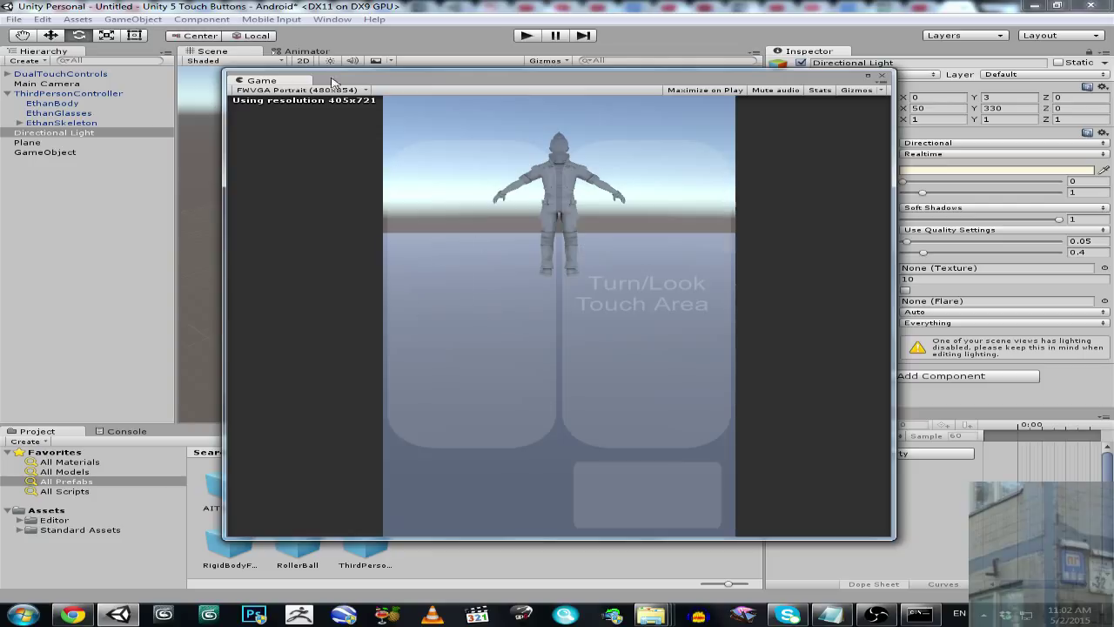
- Expand DualTouchControls and check MoveTouchpad's image area by toggling it off and on
drag(343, 82, 585, 280)
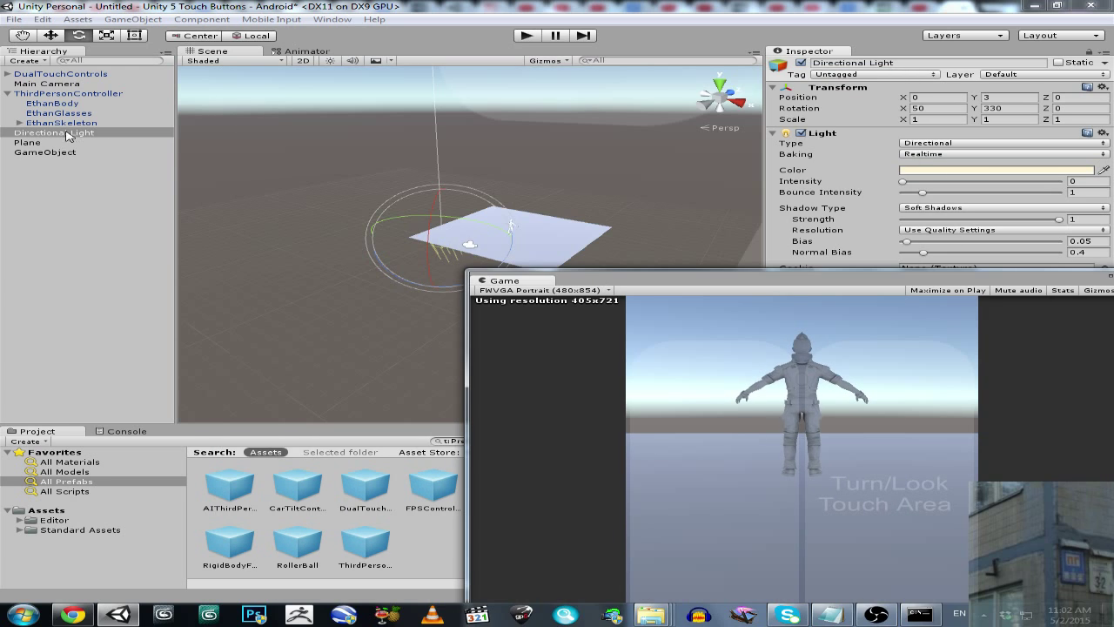
click(9, 74)
click(70, 87)
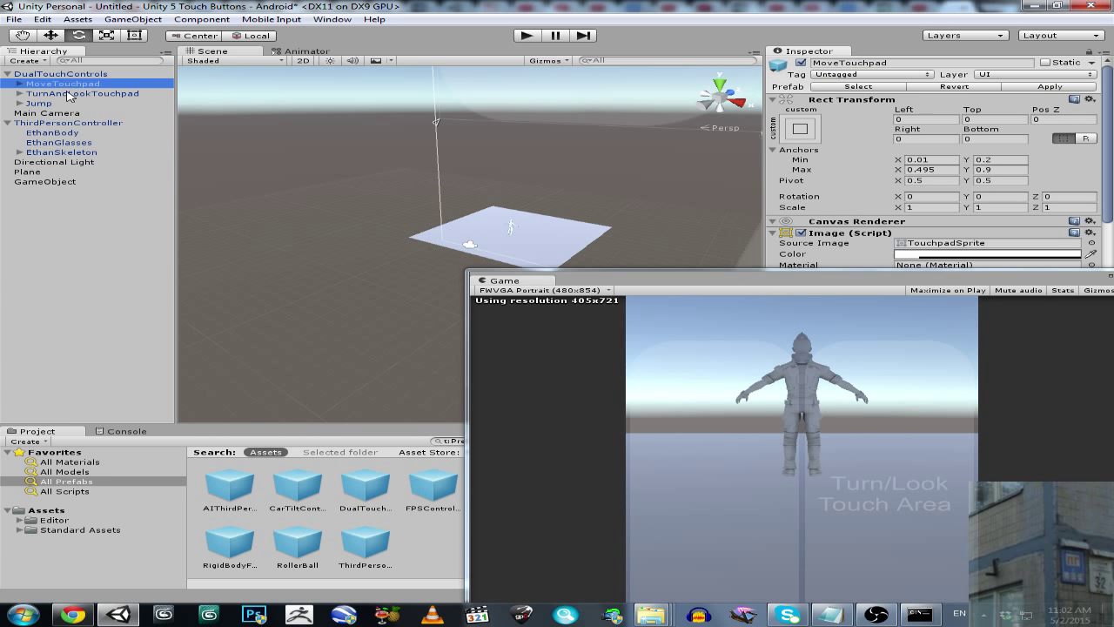
click(807, 70)
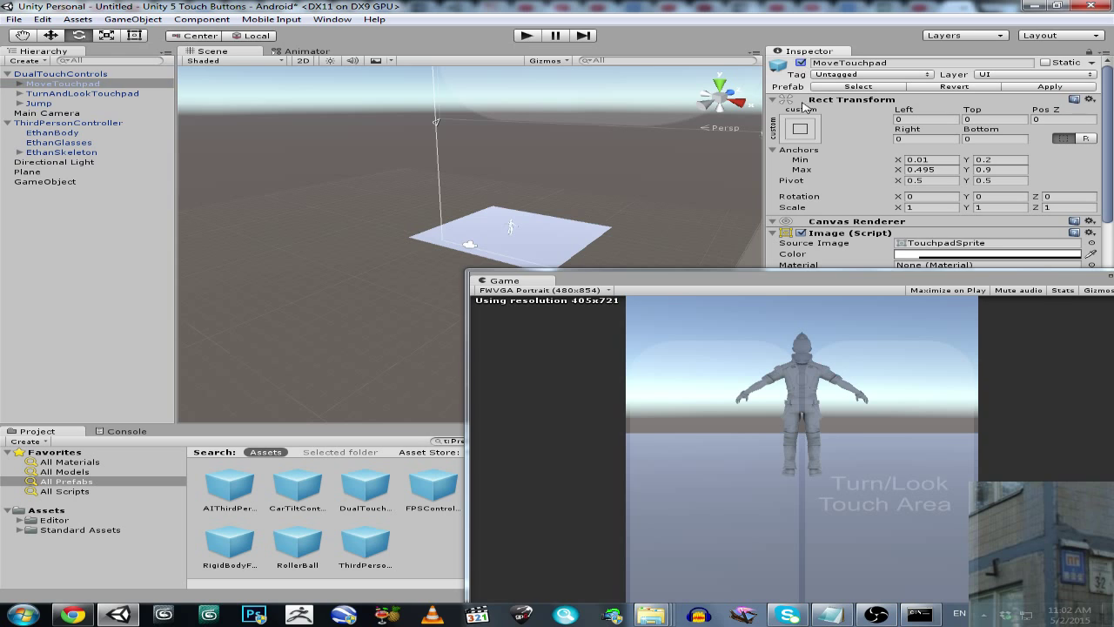
click(801, 232)
click(801, 233)
click(801, 232)
- Disable the Text label under TurnAndLookTouchpad to hide 'Turn/Look Touch Area'
click(121, 94)
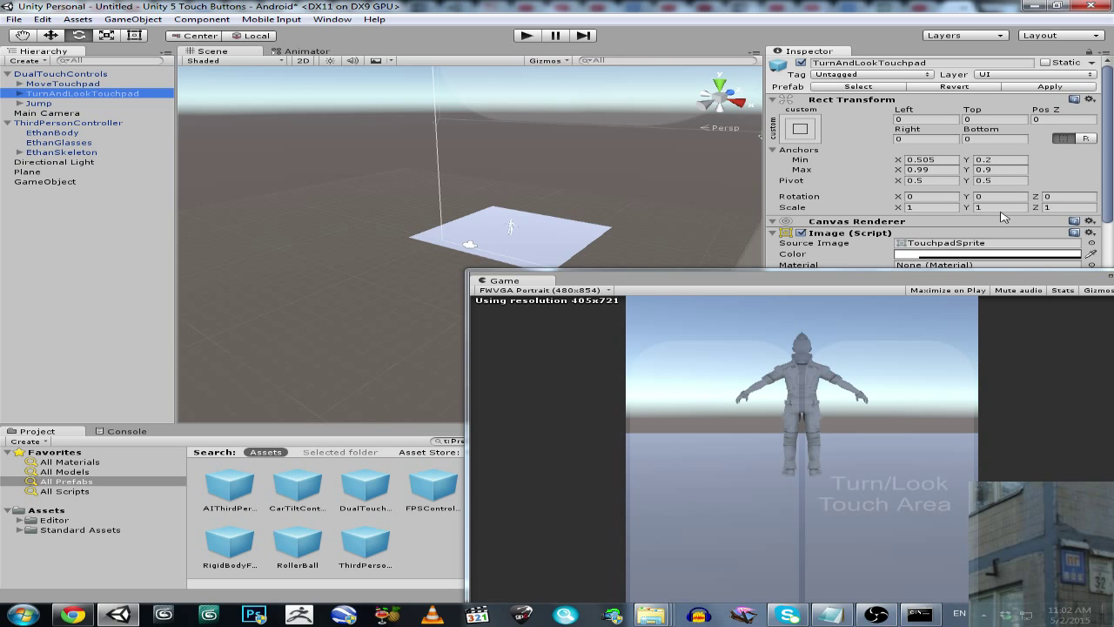
drag(890, 279, 784, 338)
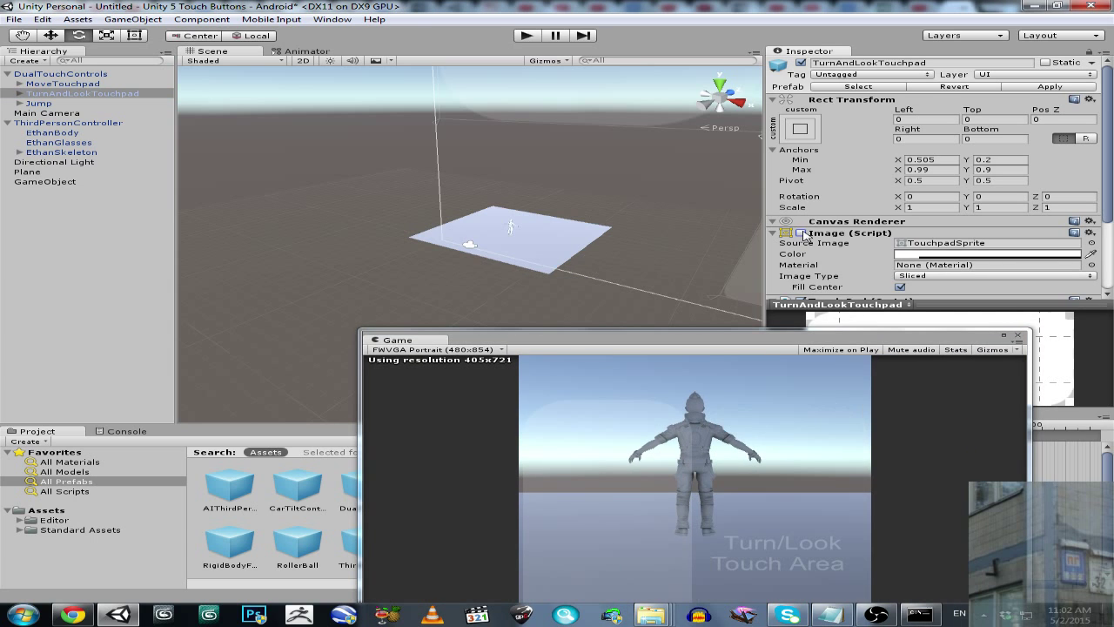
click(19, 93)
click(50, 104)
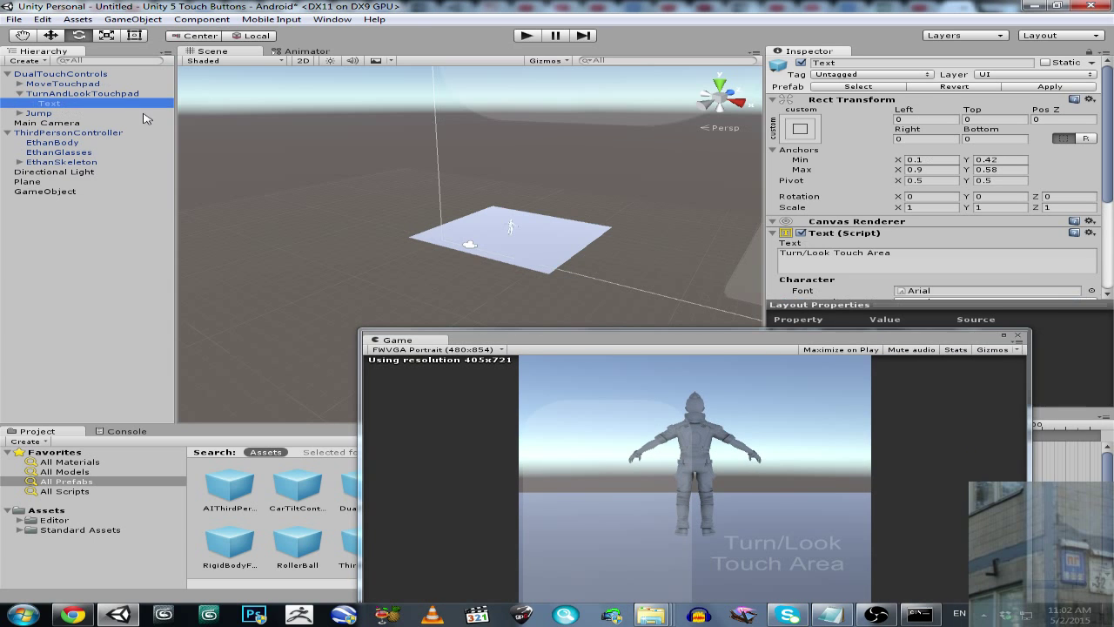
click(801, 232)
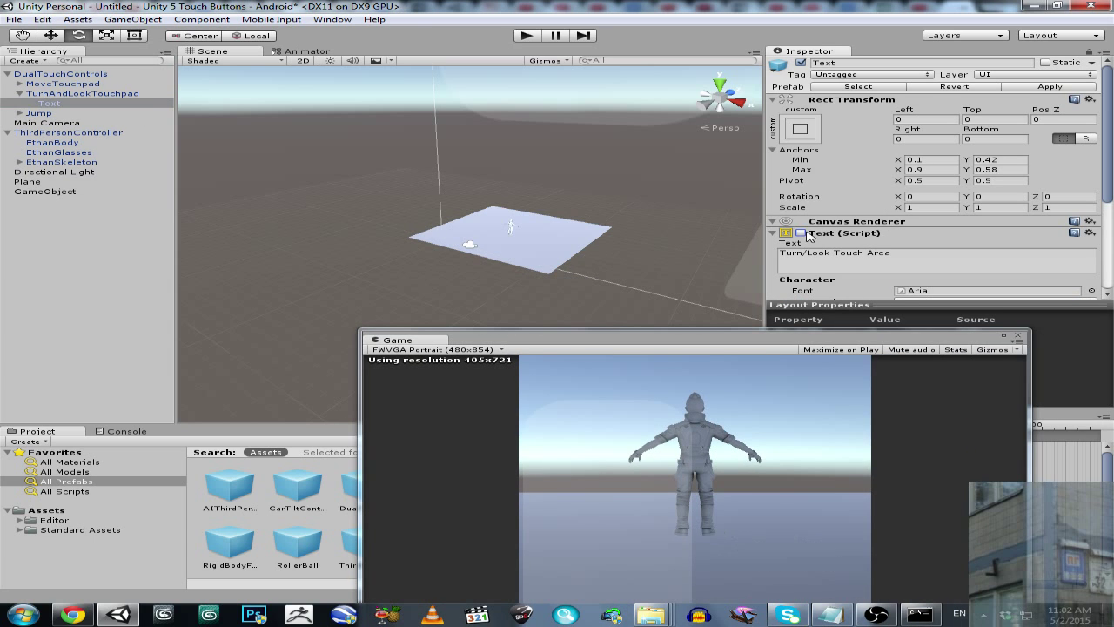
- Rename the MoveTouchpad object to ButtonW
click(19, 93)
click(51, 84)
click(908, 68)
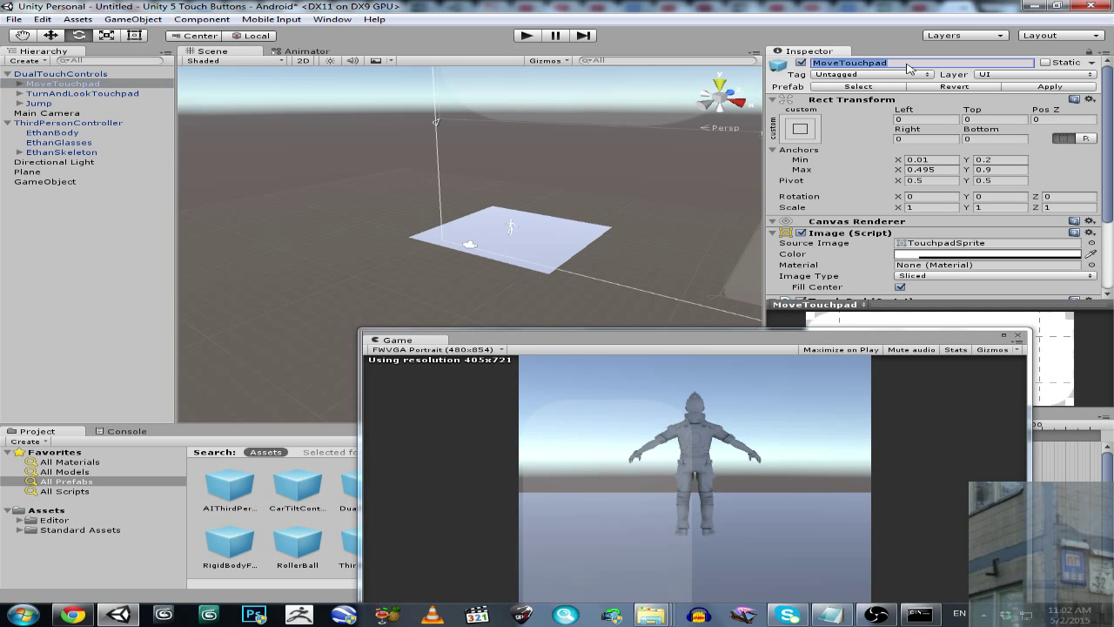
text(ButtonW)
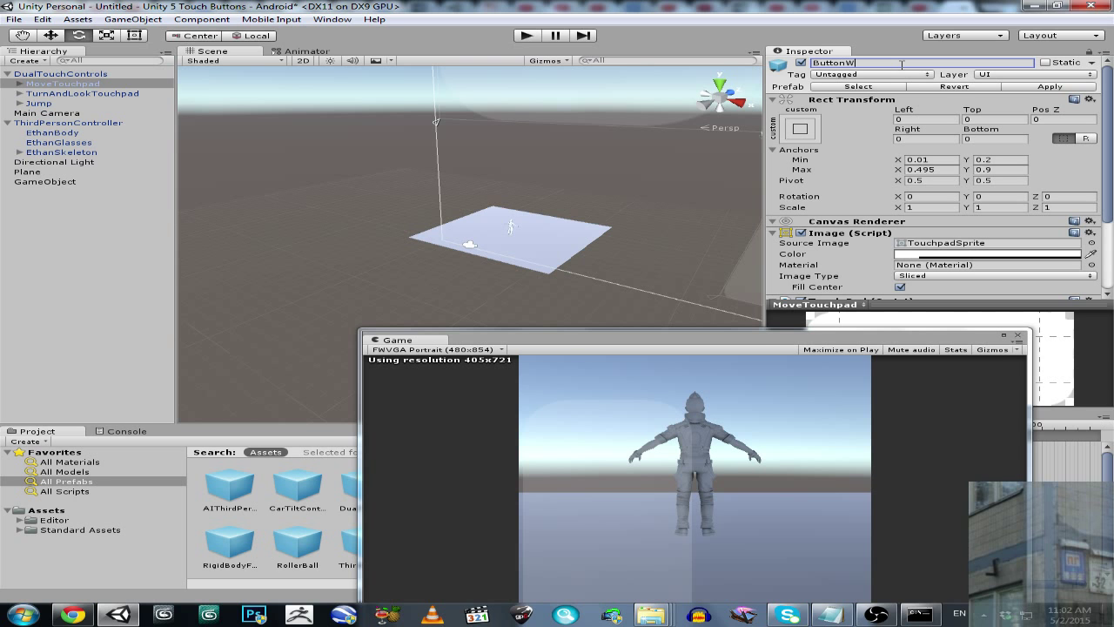
key(Return)
drag(718, 338, 932, 124)
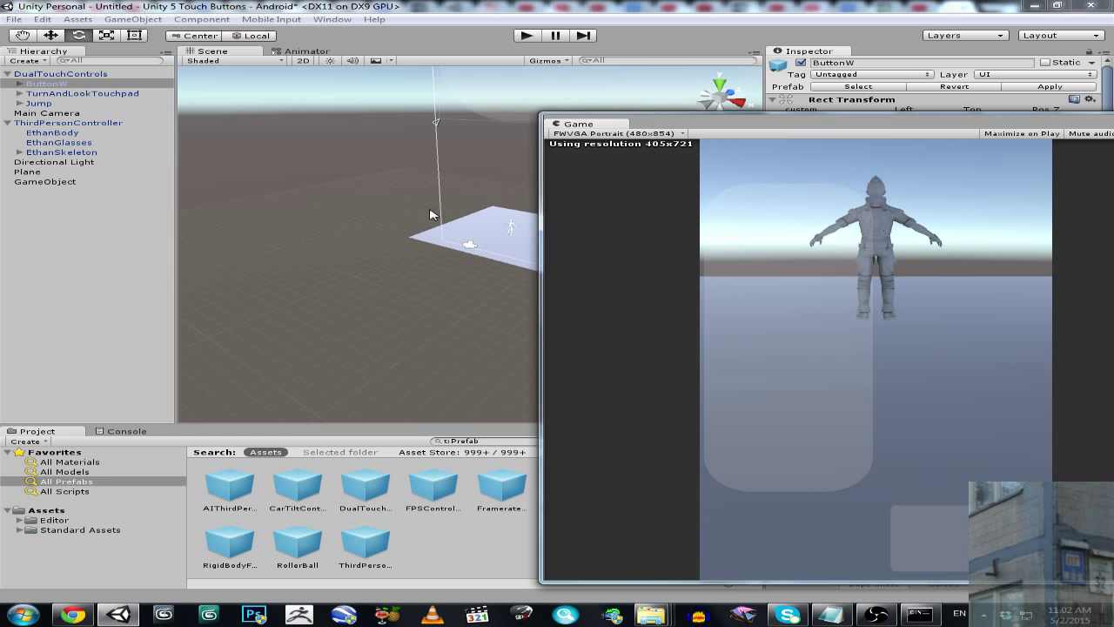
- Shrink ButtonW with the Rect tool and drag it up and right with the Move tool
right_drag(427, 215, 173, 45)
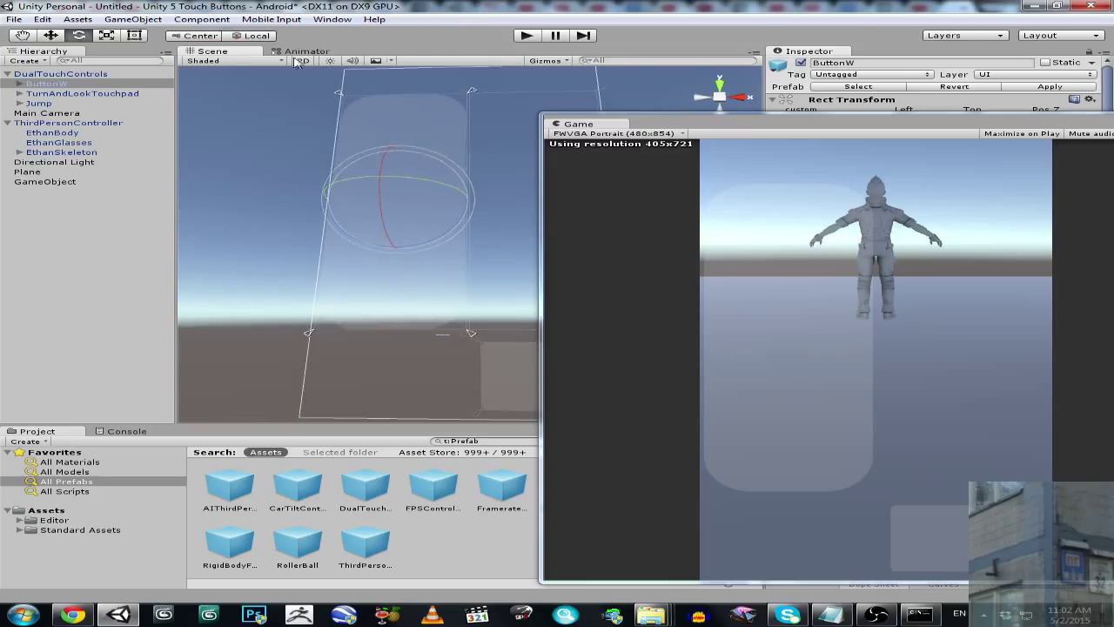
click(141, 35)
drag(468, 92, 411, 263)
click(50, 35)
drag(762, 113, 279, 274)
scroll(1111, 199, down, 3)
scroll(1112, 199, down, 1)
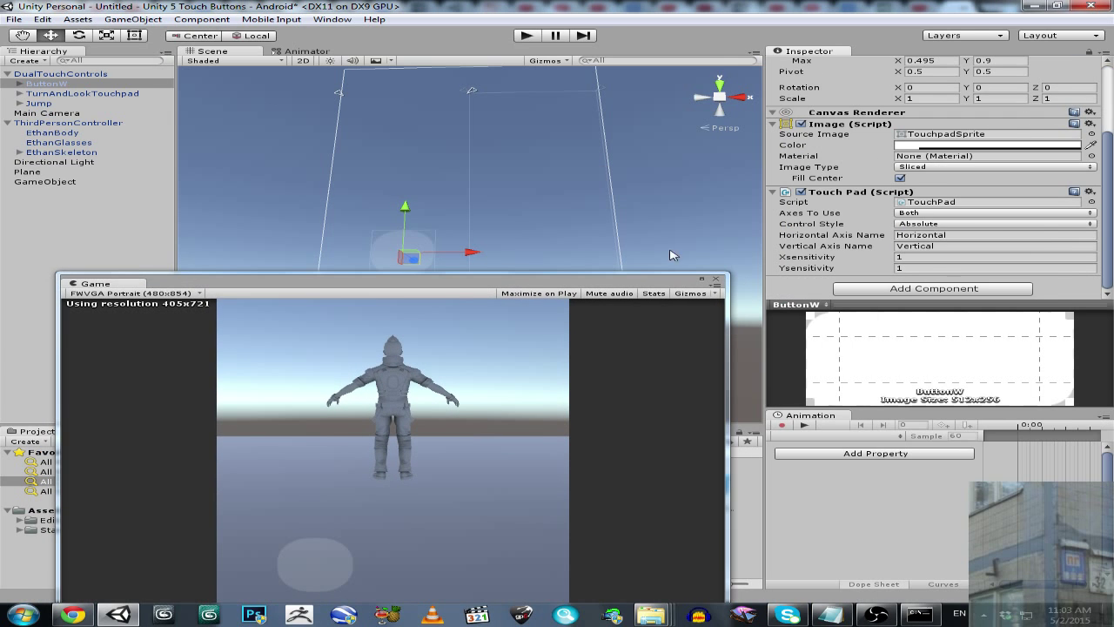
- Select Jump and scroll its Inspector to the Event Trigger and Button Handler Name 'Jump'
click(47, 103)
drag(1112, 150, 1112, 199)
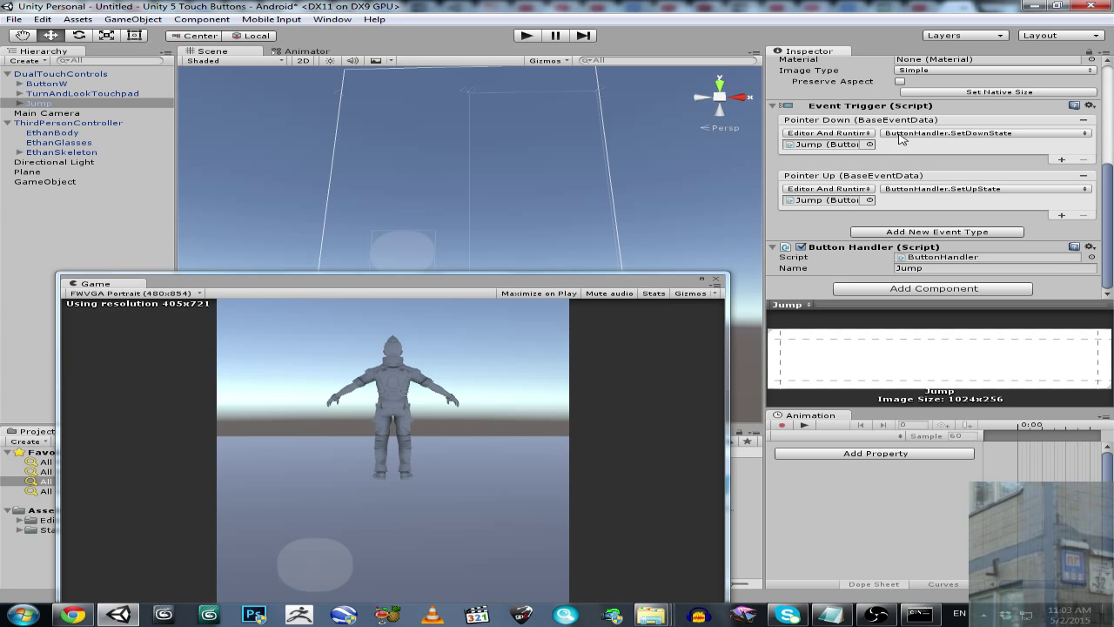
click(928, 272)
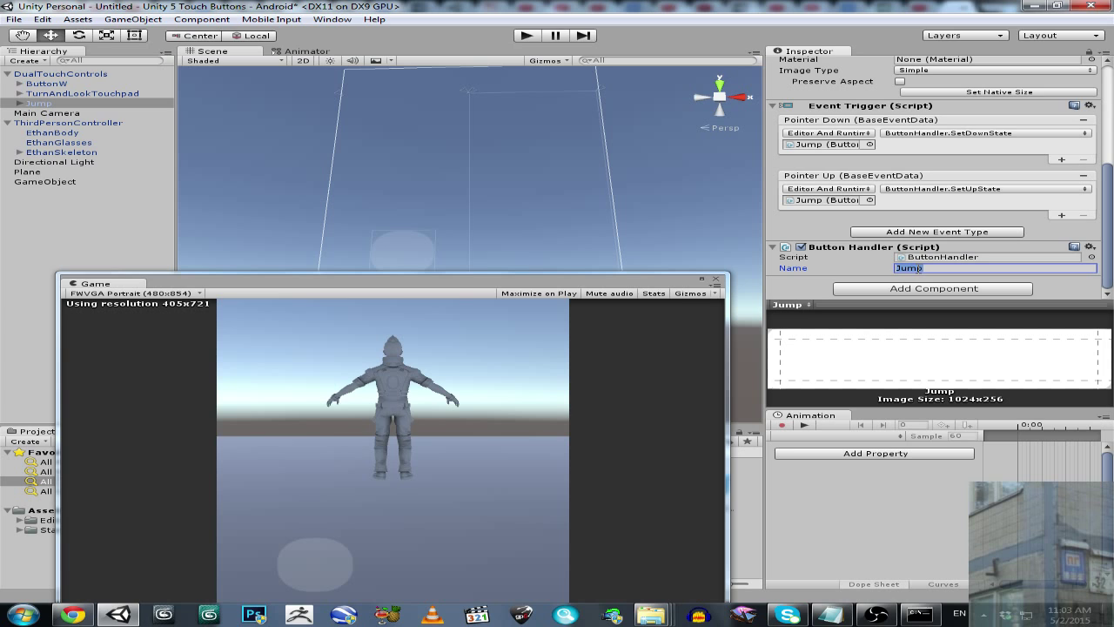
click(928, 269)
- Open Edit > Project Settings > Input to show the InputManager axes
click(43, 19)
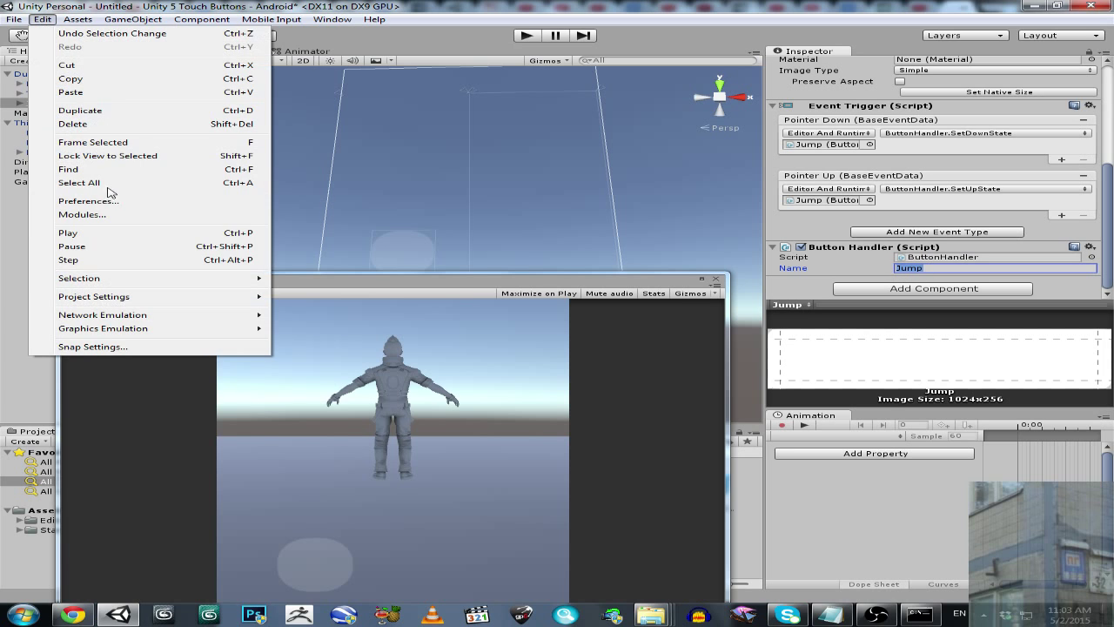
mouse_move(158, 297)
click(312, 302)
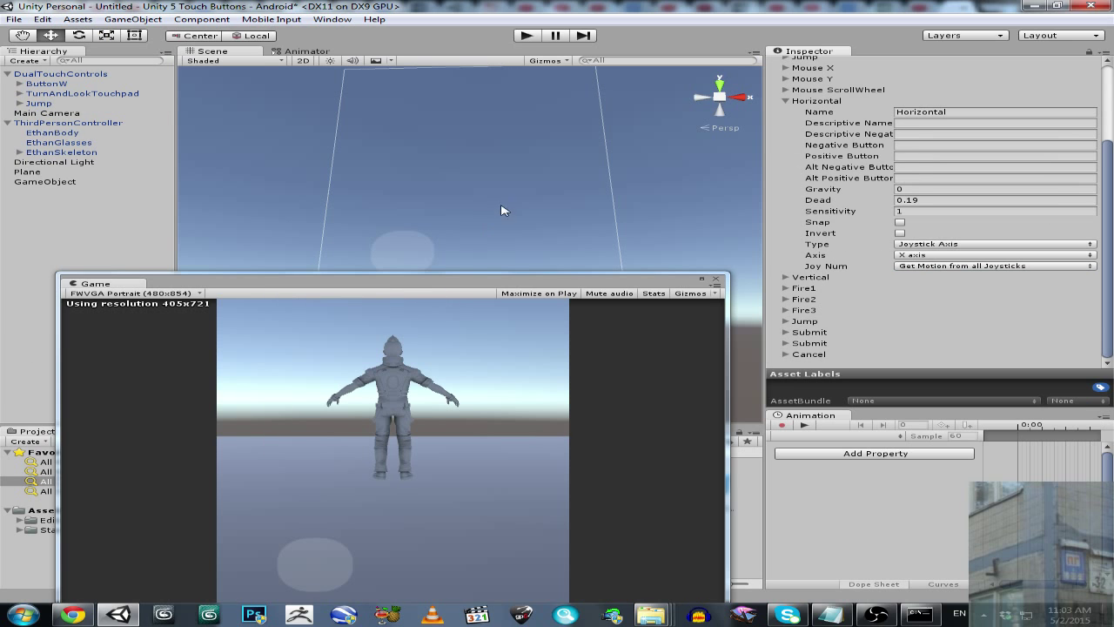
- Compare the two Jump axes, leaving the first expanded with positive button space
click(786, 101)
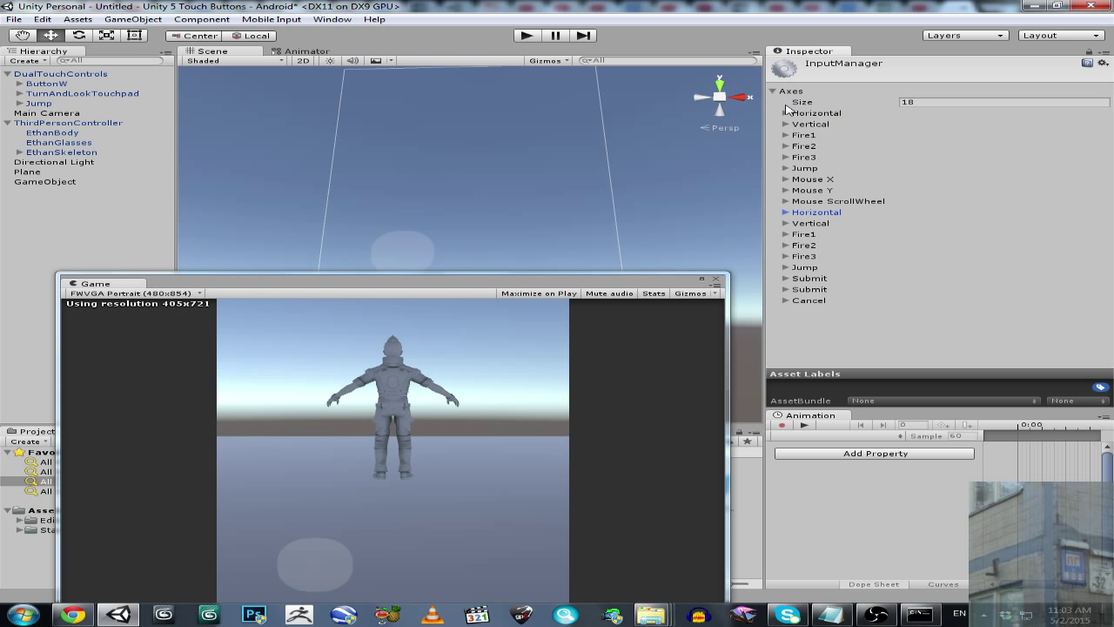
click(788, 267)
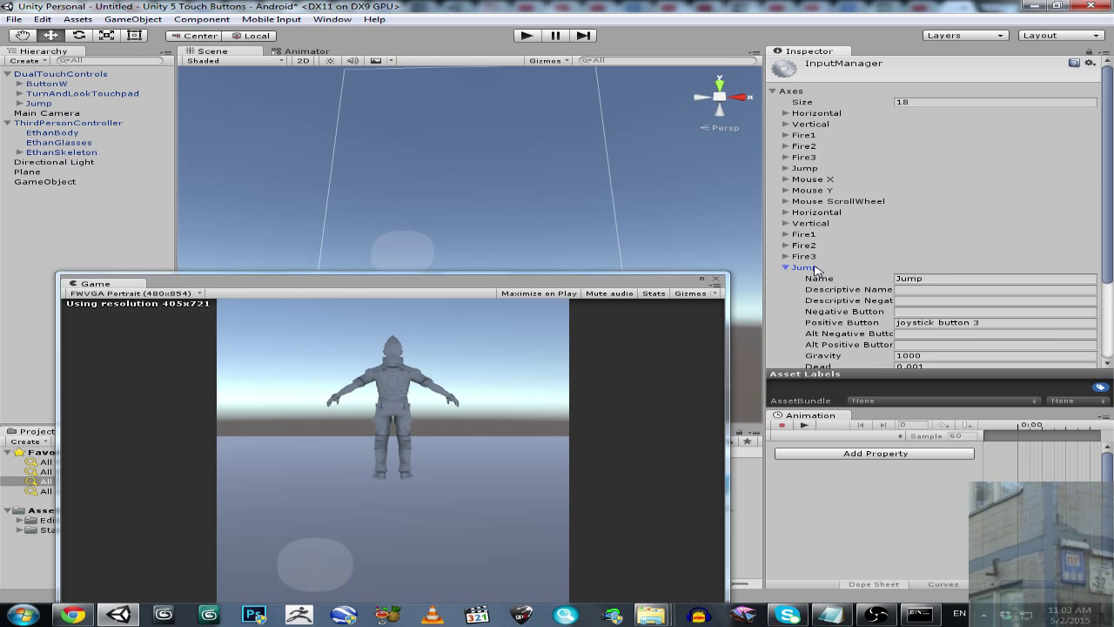
scroll(816, 272, down, 1)
scroll(860, 259, down, 2)
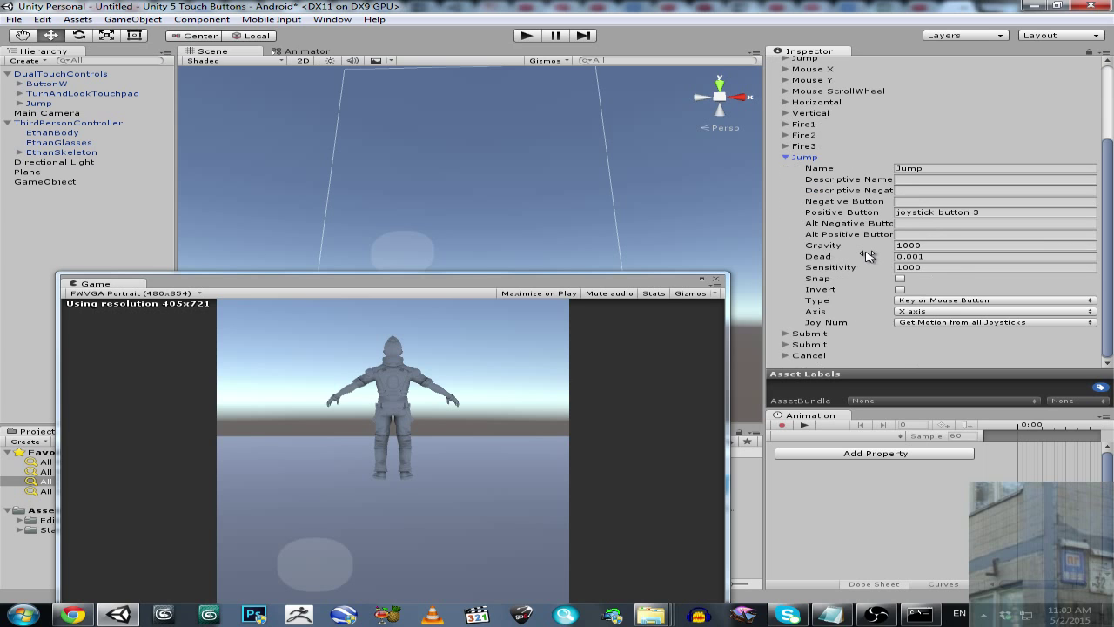
click(786, 157)
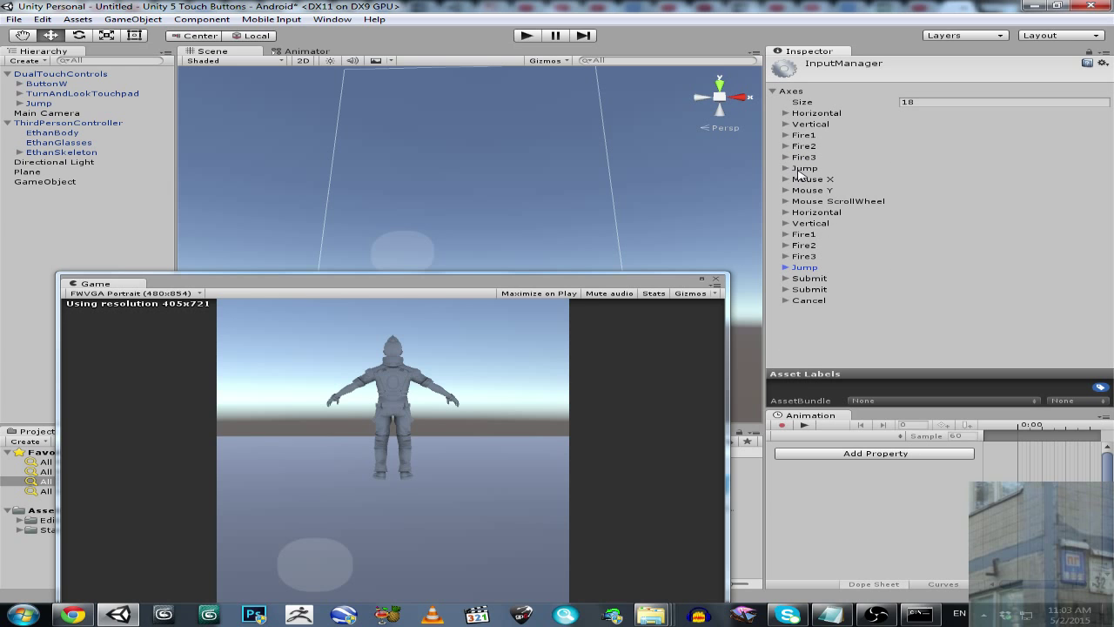
click(786, 268)
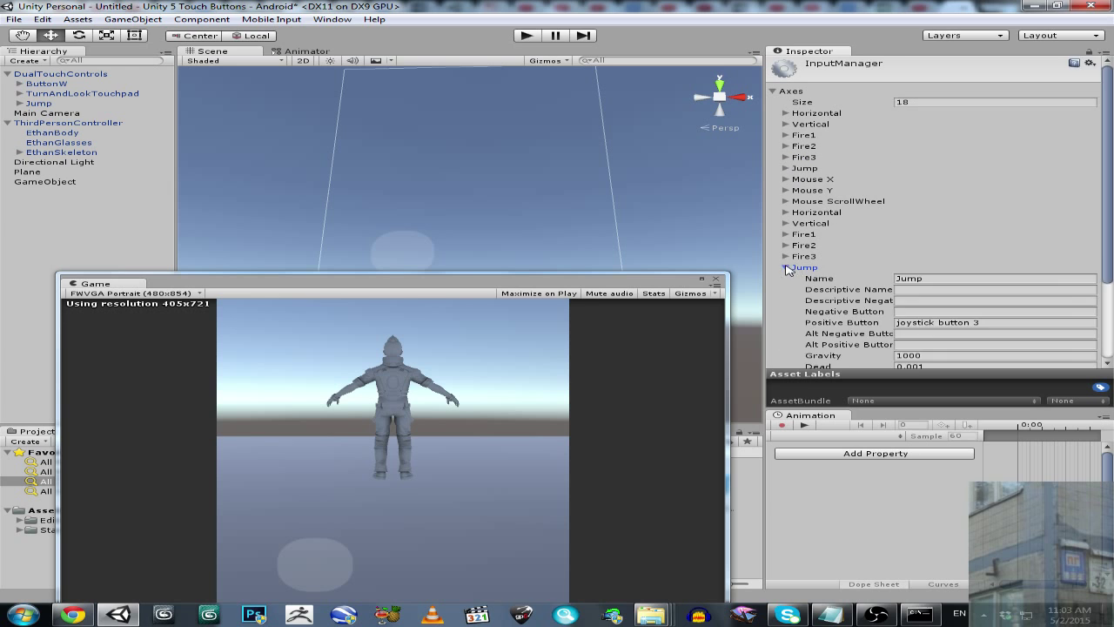
click(786, 269)
click(786, 169)
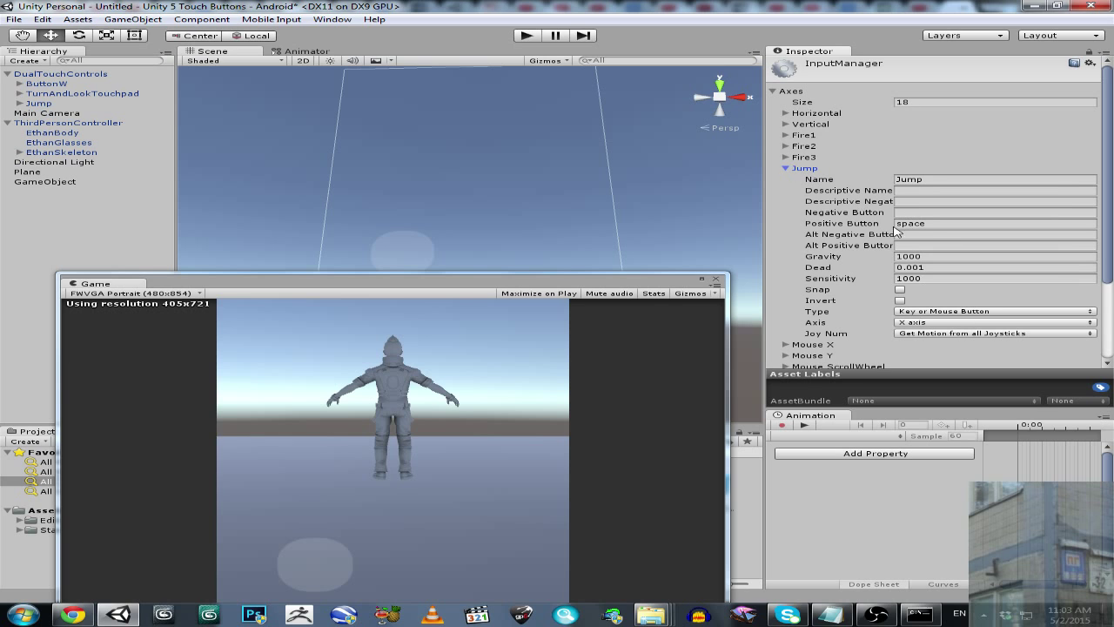
- Collapse the Jump axis, reselect Jump, move the Game preview aside, and show its Event Trigger
click(786, 168)
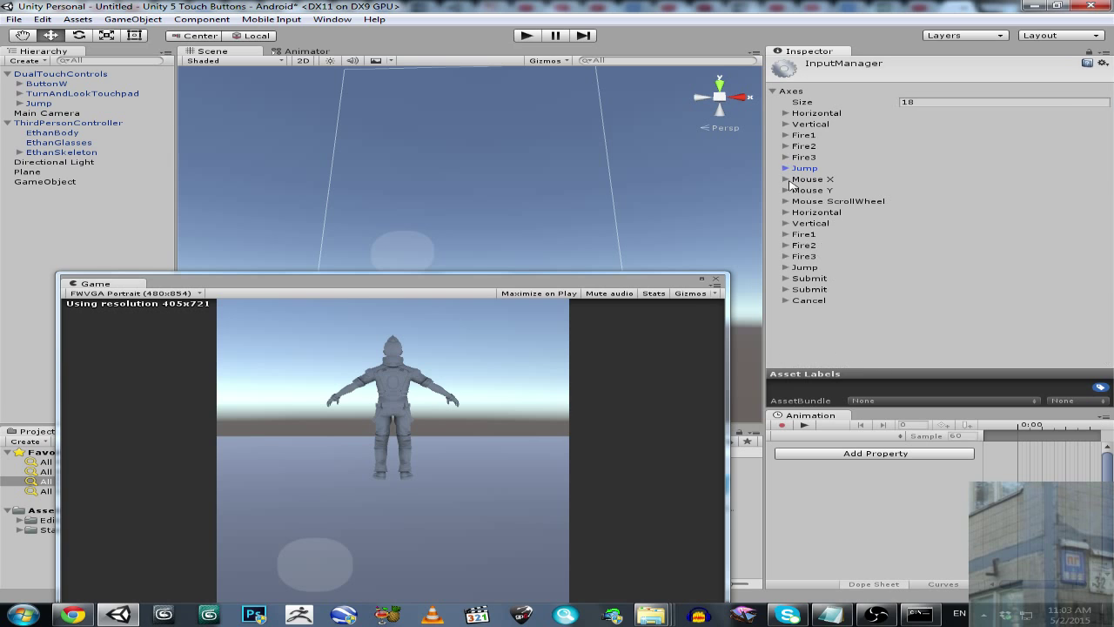
click(42, 103)
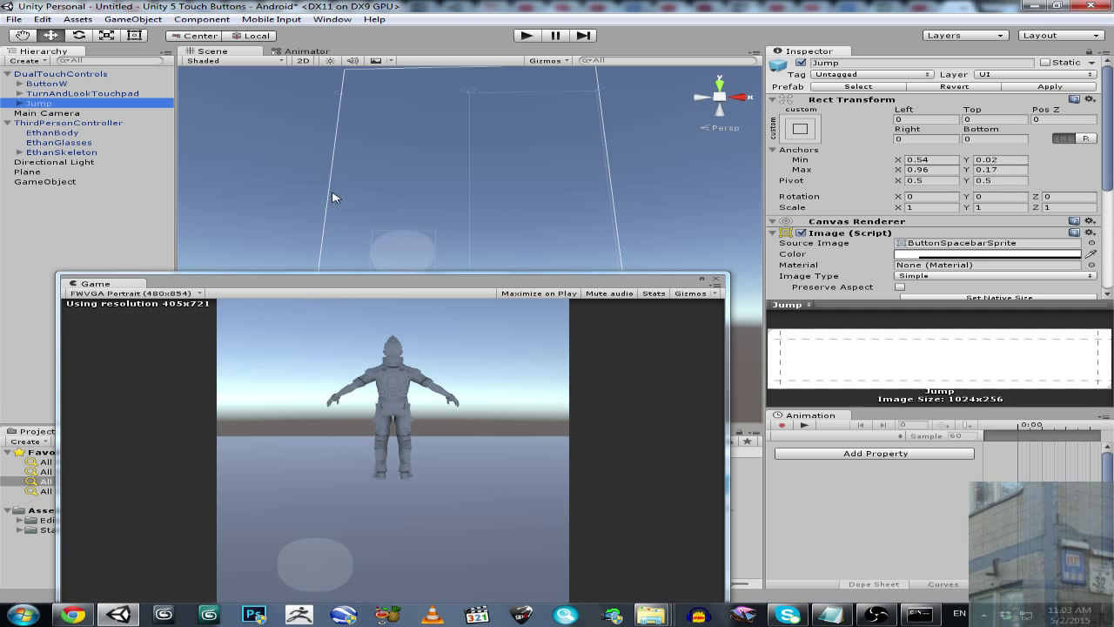
drag(526, 282, 485, 453)
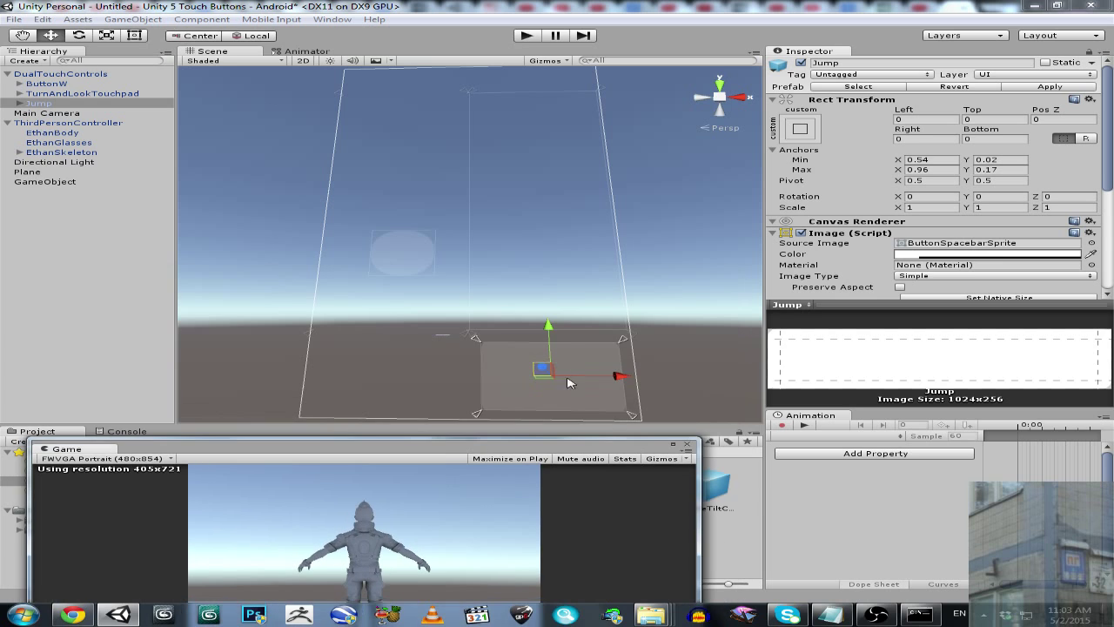
drag(533, 448, 526, 339)
drag(1106, 174, 1106, 295)
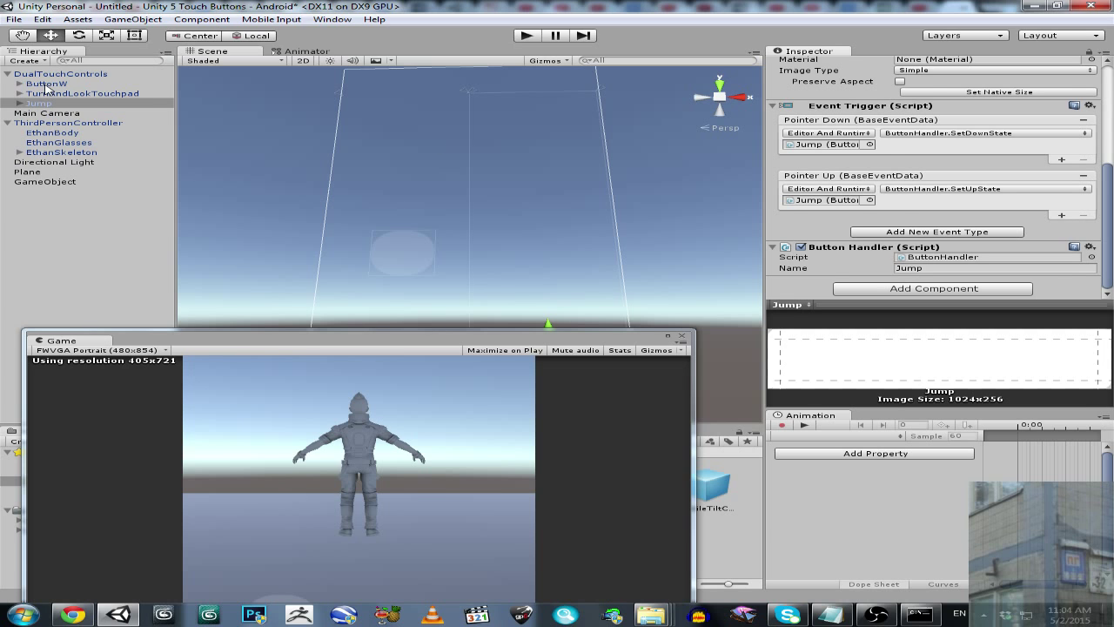
- Add an Event Trigger and a Button Handler (searched 'butt') to ButtonW
click(48, 84)
click(949, 290)
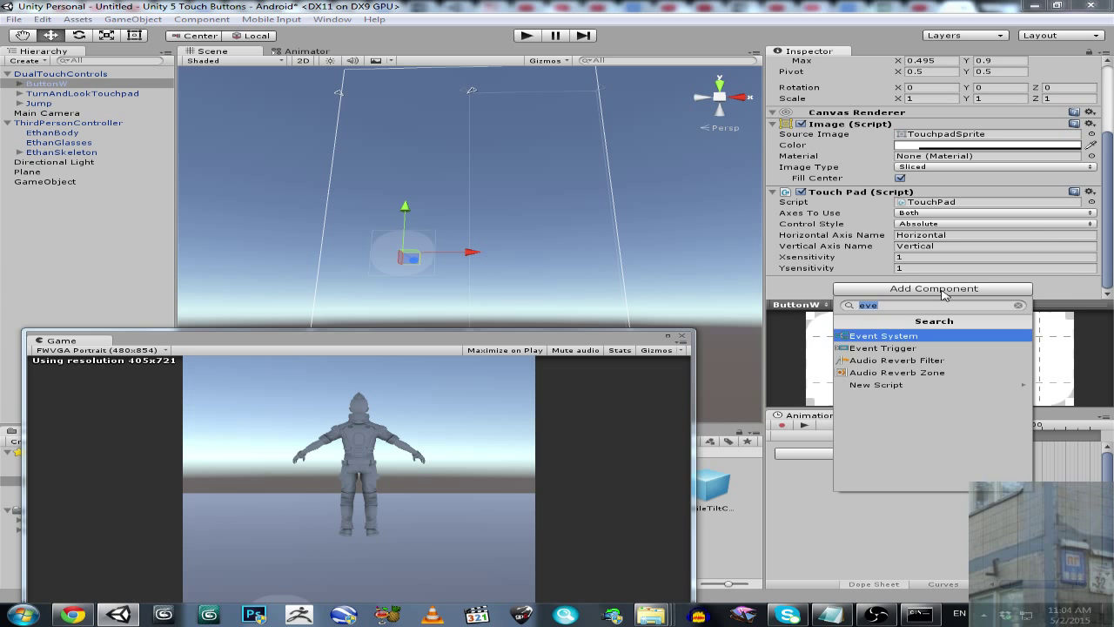
click(914, 344)
scroll(1113, 224, down, 1)
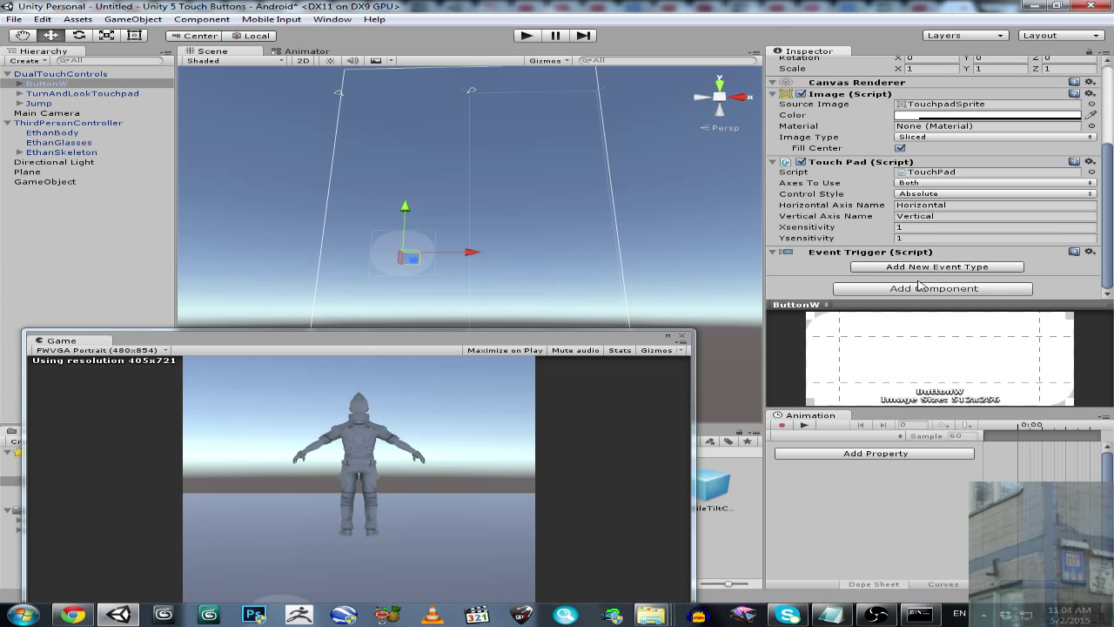
click(914, 289)
text(butt)
click(910, 348)
scroll(1113, 240, down, 1)
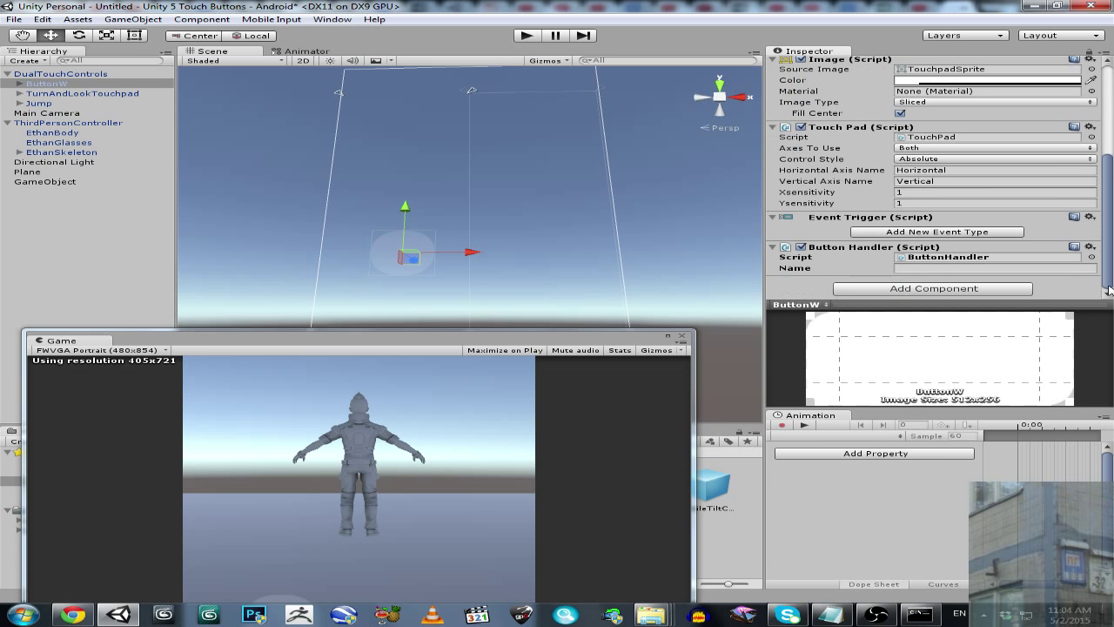
click(901, 232)
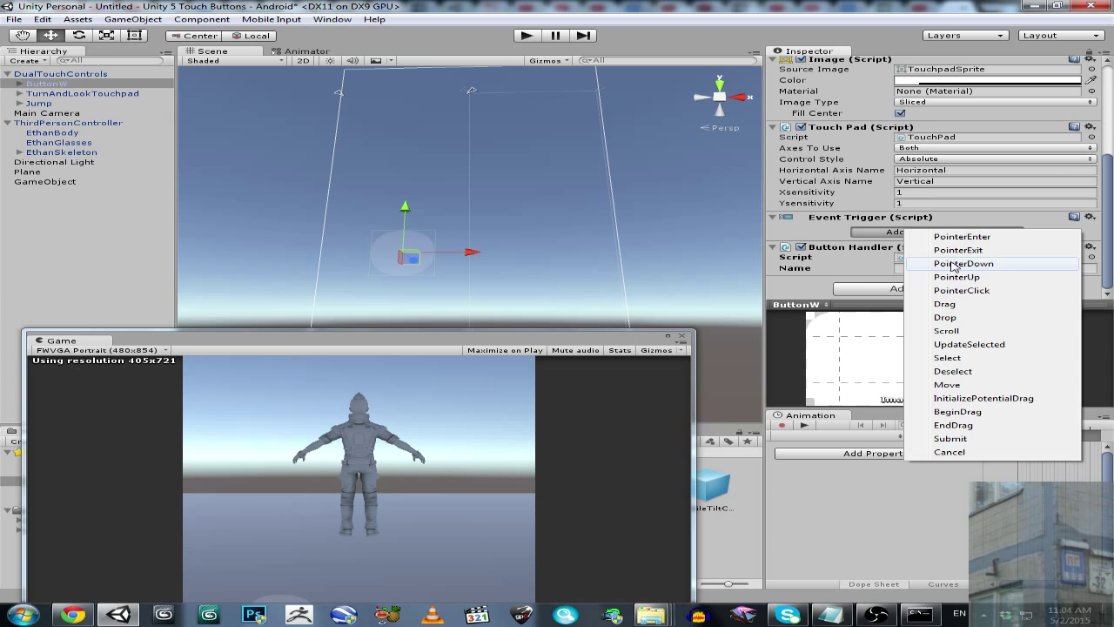
- Add a Pointer Down event targeting ButtonW and enter 'Ver' for the Vertical handler Name
click(953, 264)
scroll(1111, 225, down, 2)
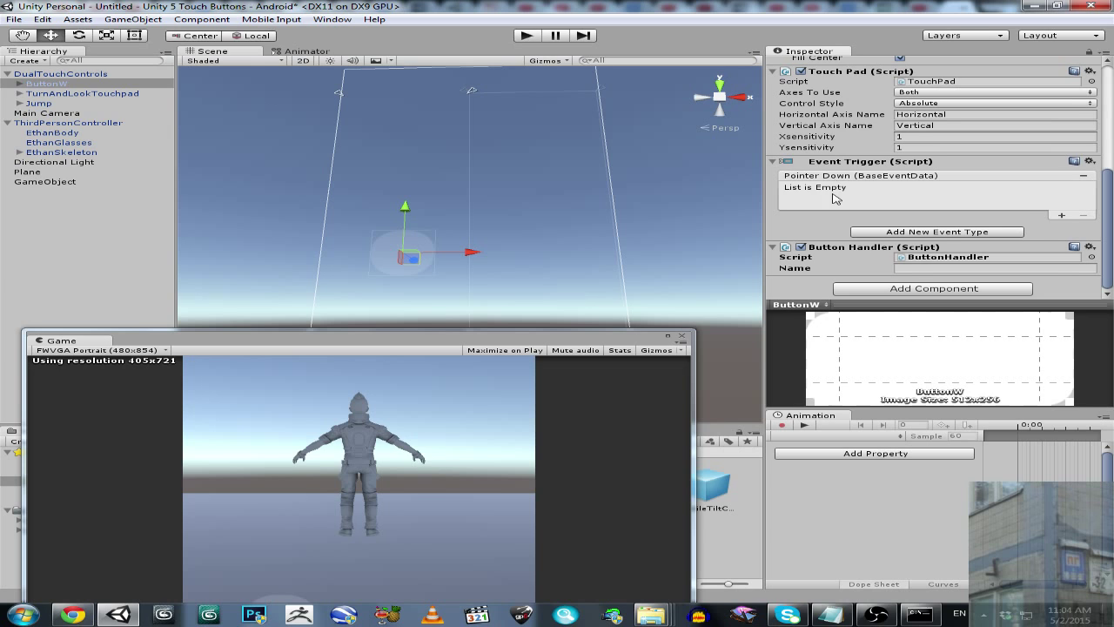
click(1061, 215)
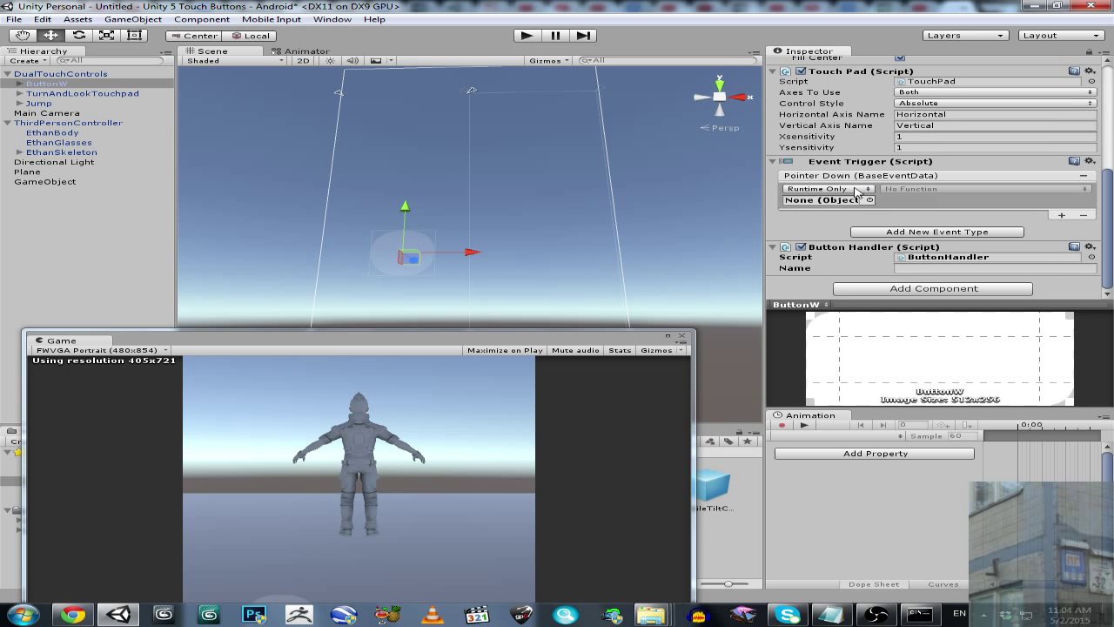
click(912, 270)
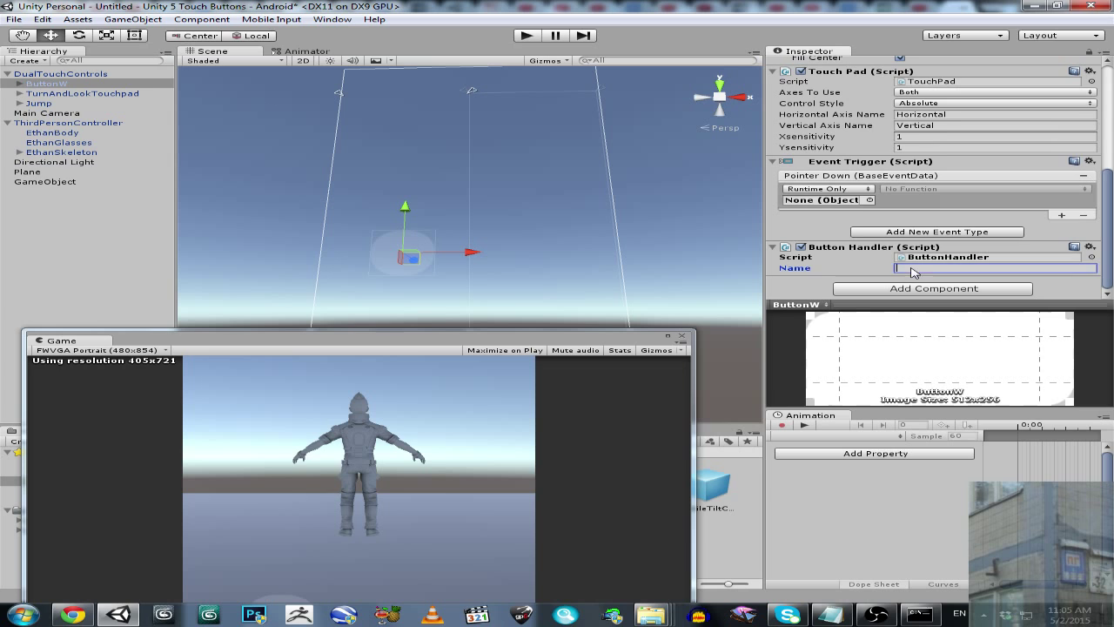
click(869, 200)
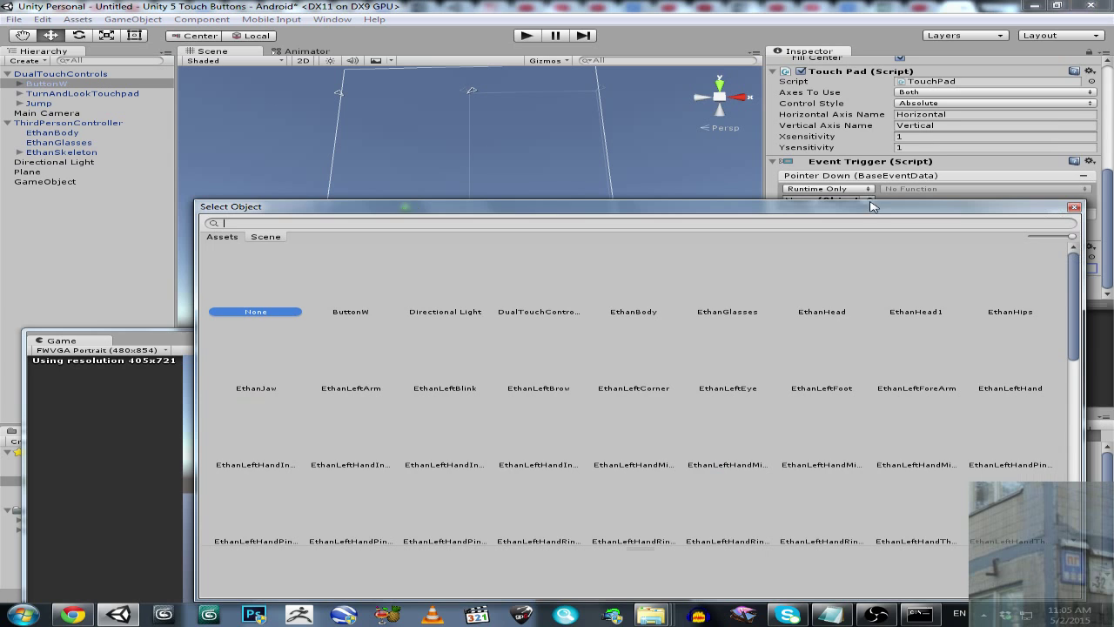
click(340, 313)
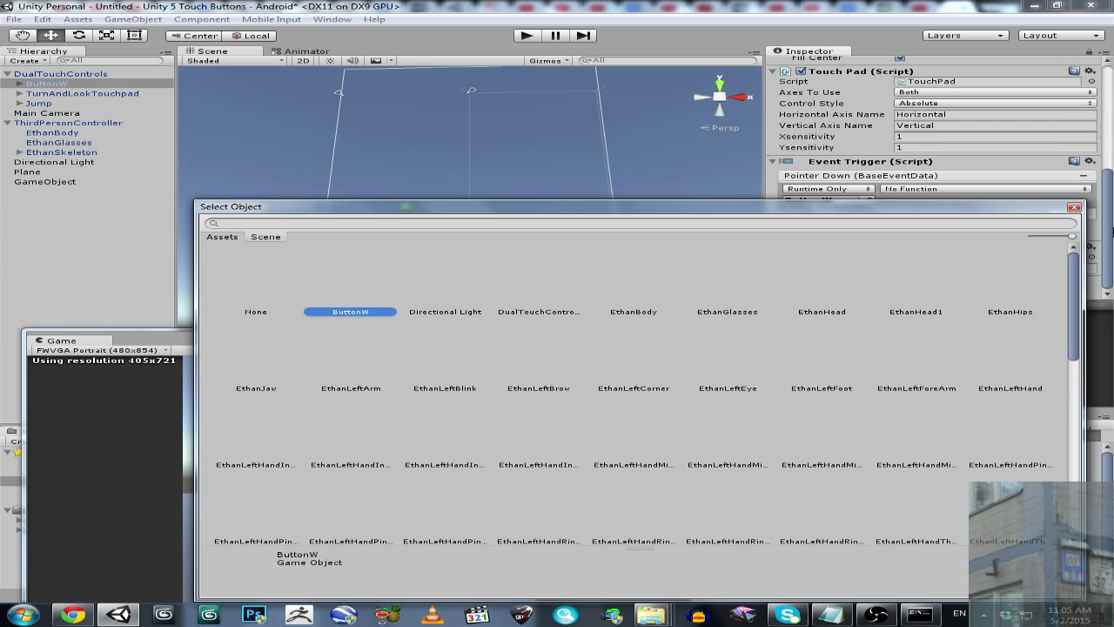
click(1075, 208)
click(912, 269)
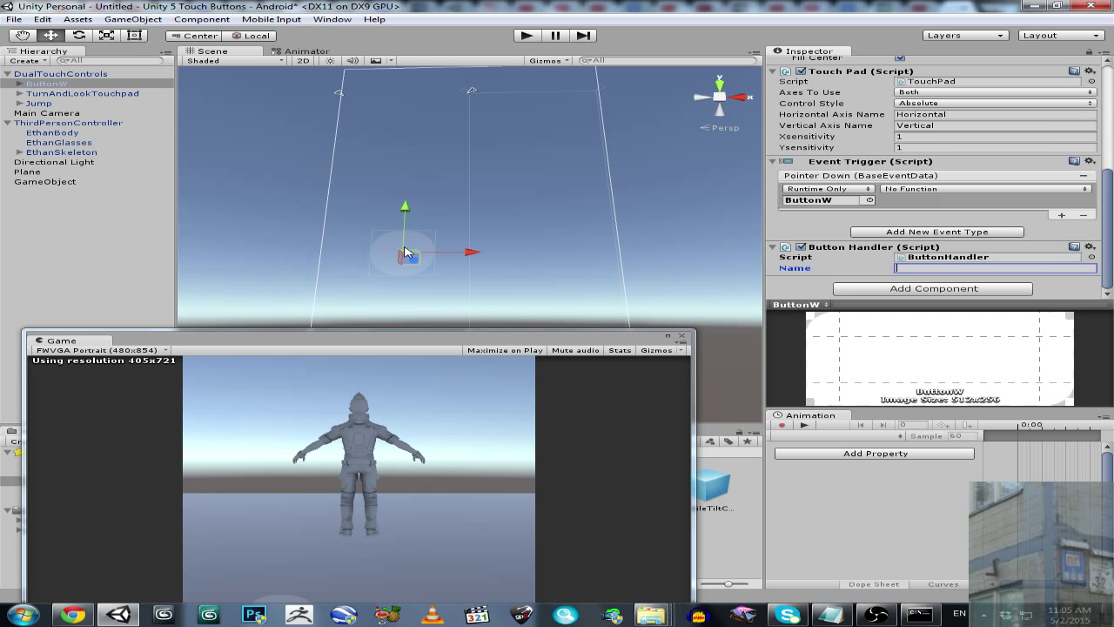
text(Vertical)
- Set the Pointer Down function to ButtonHandler > SetAxisPositiveState
click(1086, 189)
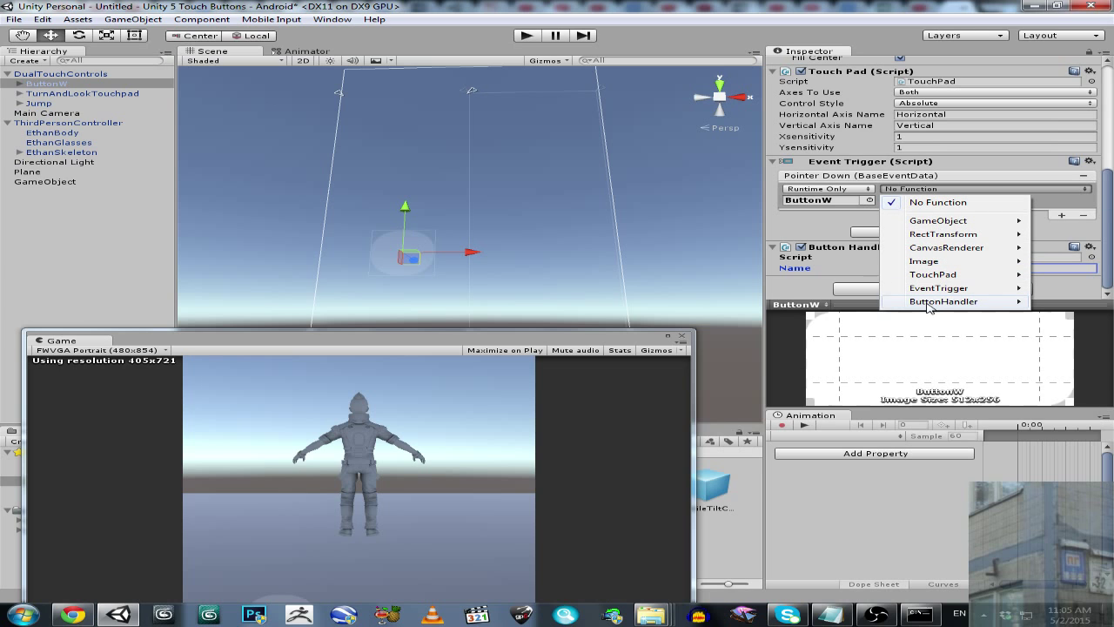
mouse_move(936, 288)
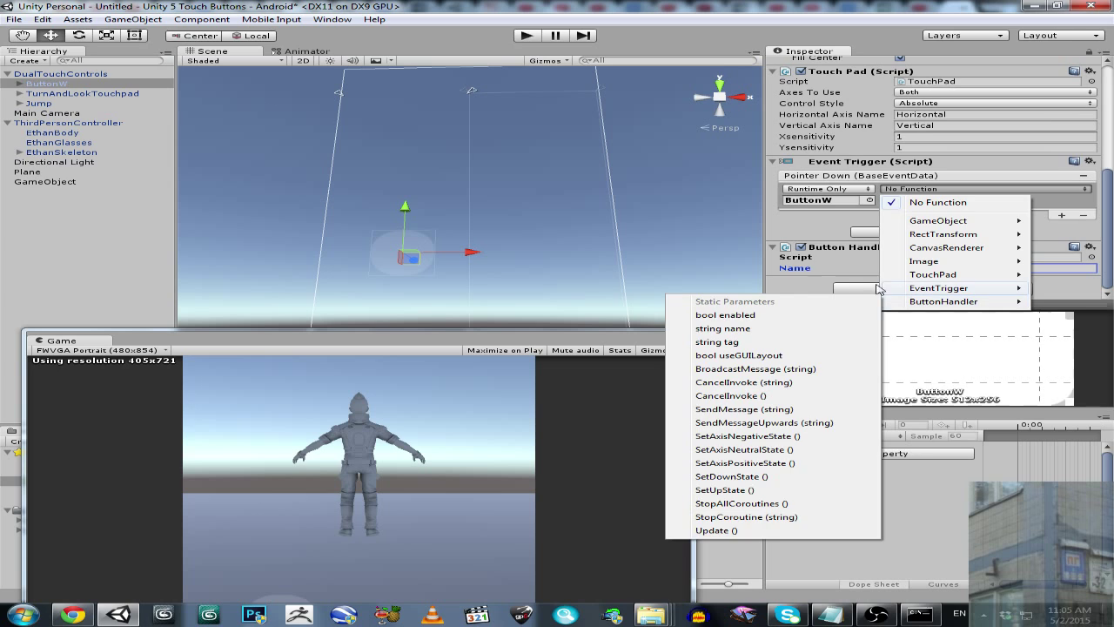
click(827, 257)
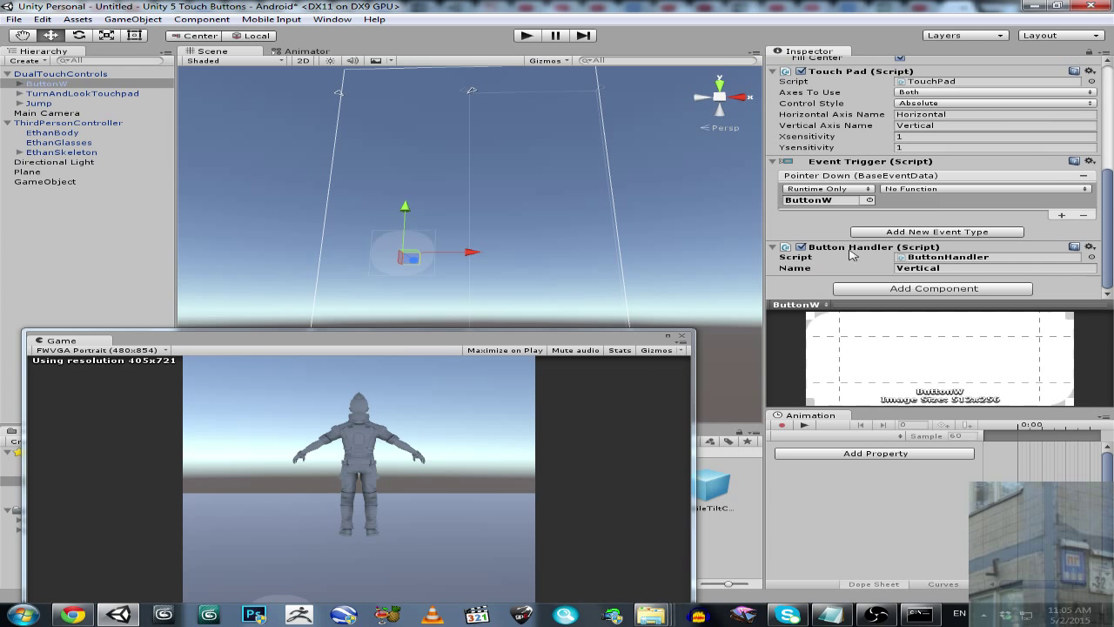
click(930, 190)
mouse_move(947, 304)
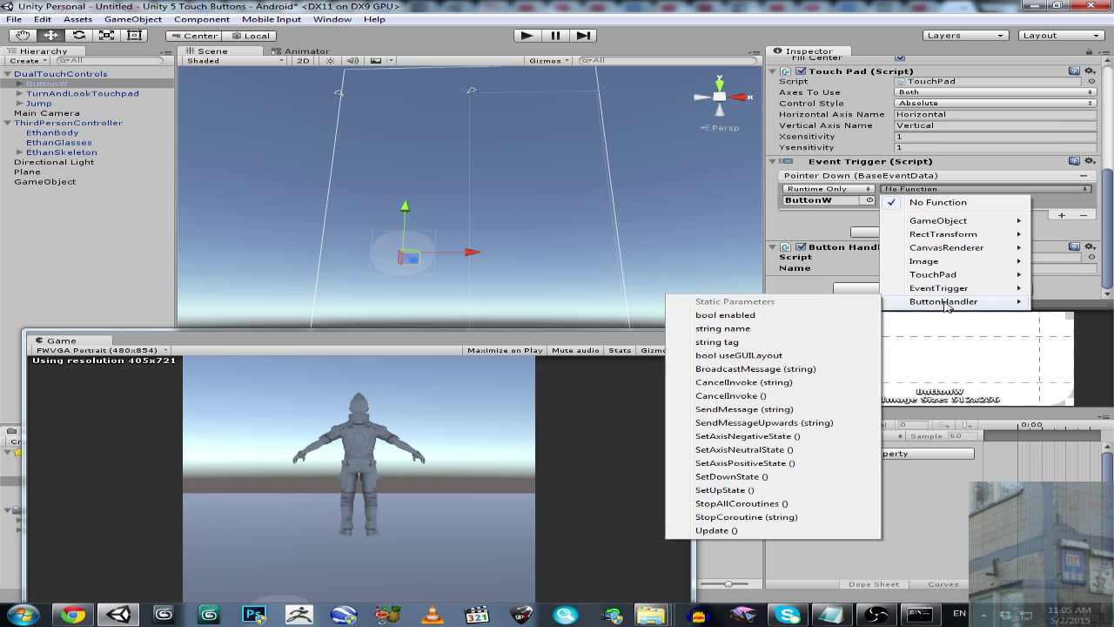
click(754, 463)
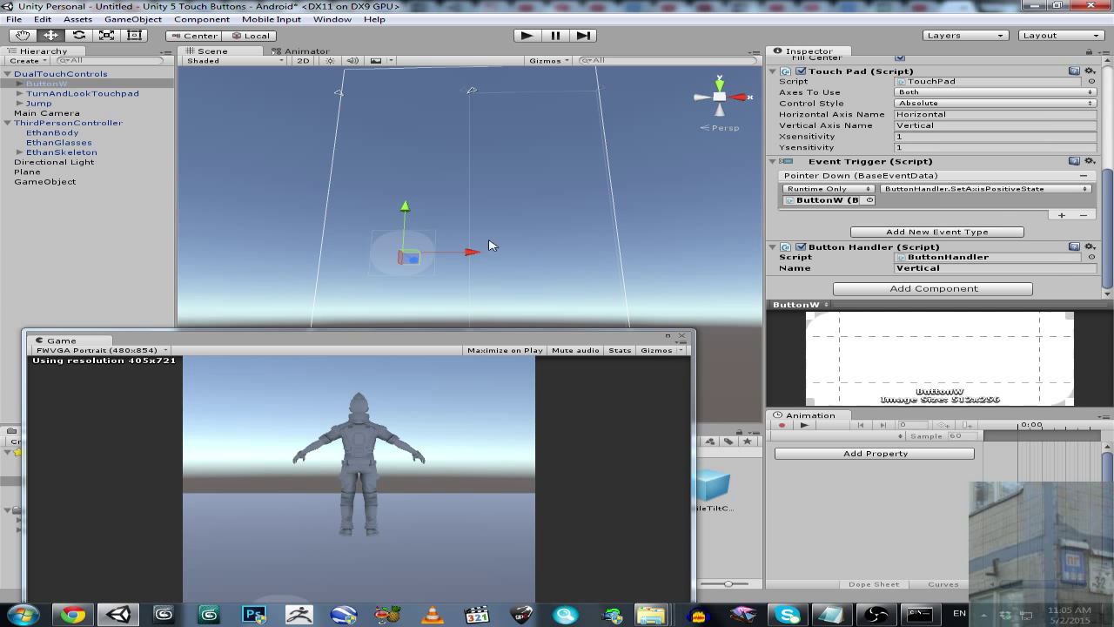
- Duplicate ButtonW with Ctrl+D, rename the copy ButtonS, and move it below W
right_drag(605, 196, 477, 215)
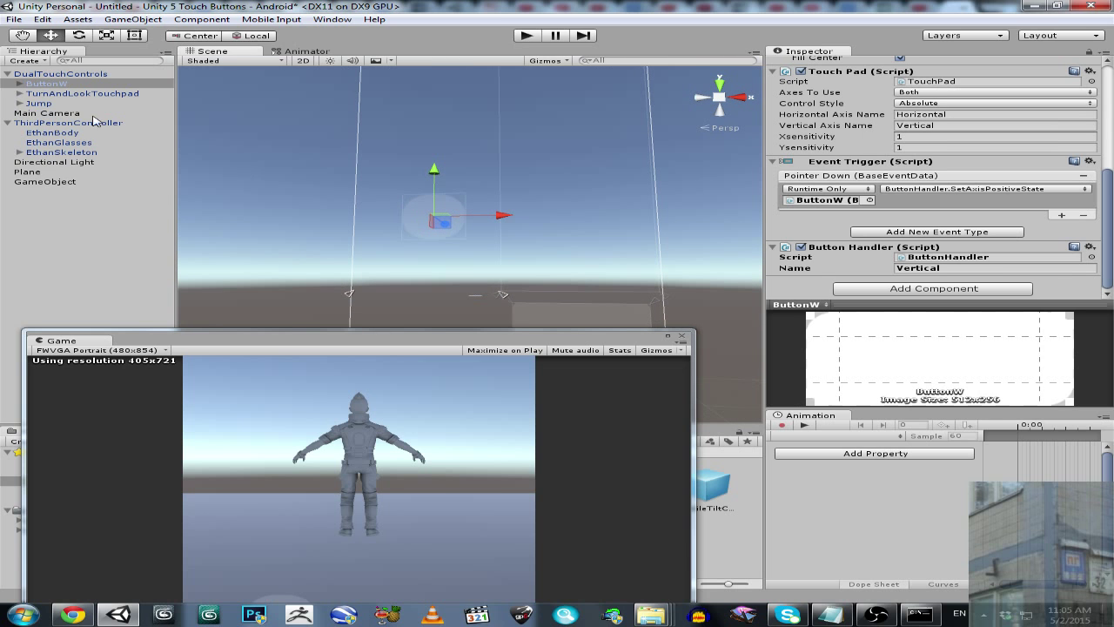
key(ctrl+d)
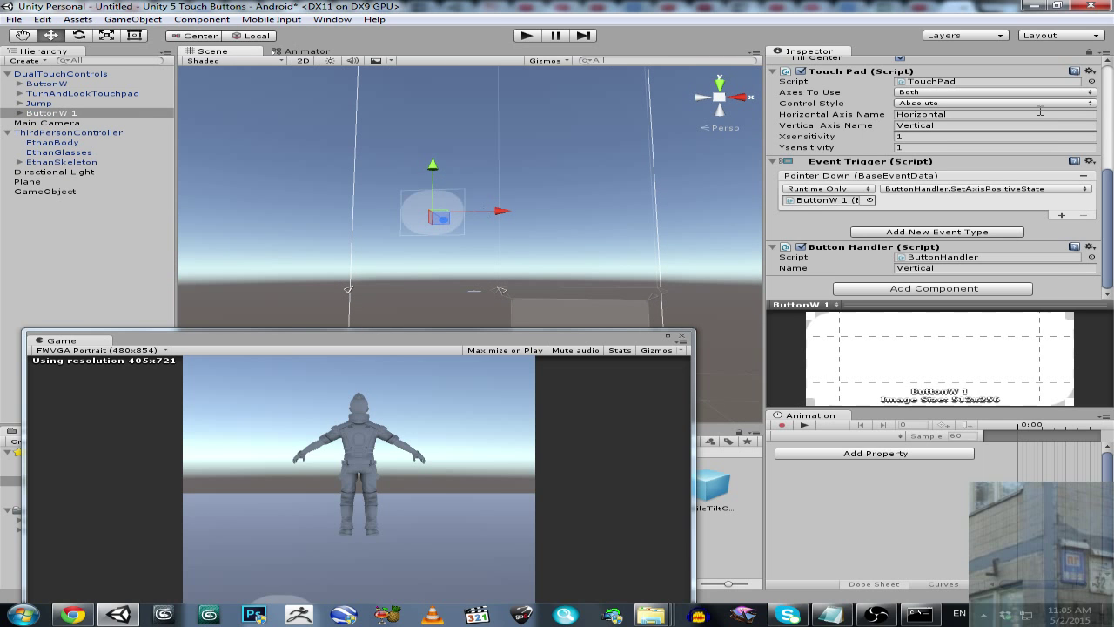
drag(1111, 181, 1022, 61)
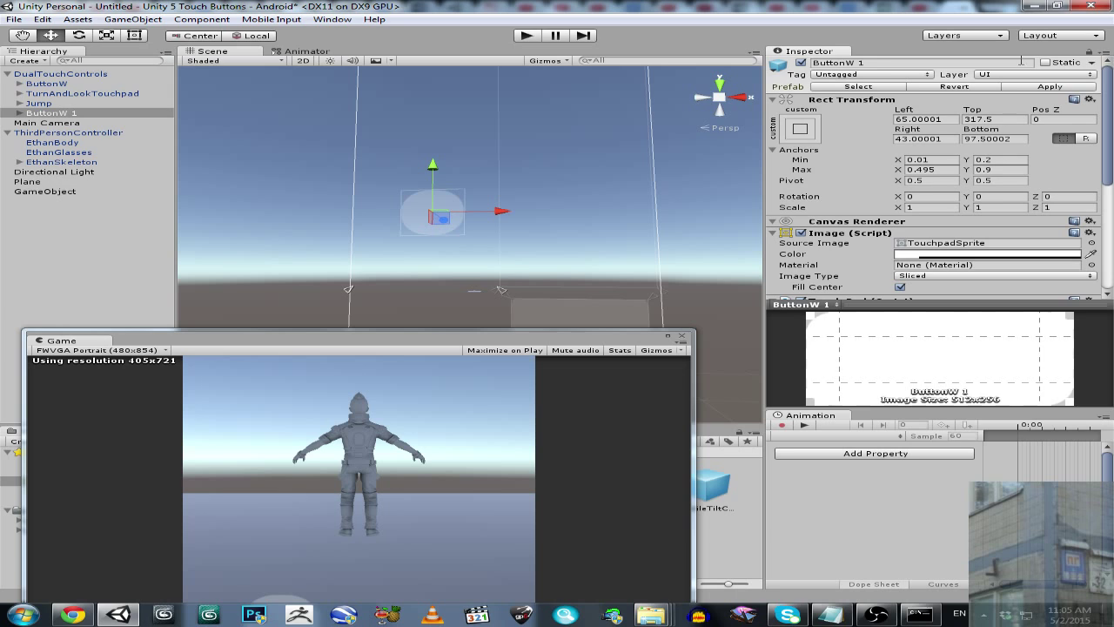
click(849, 65)
text(ButtonS)
key(Return)
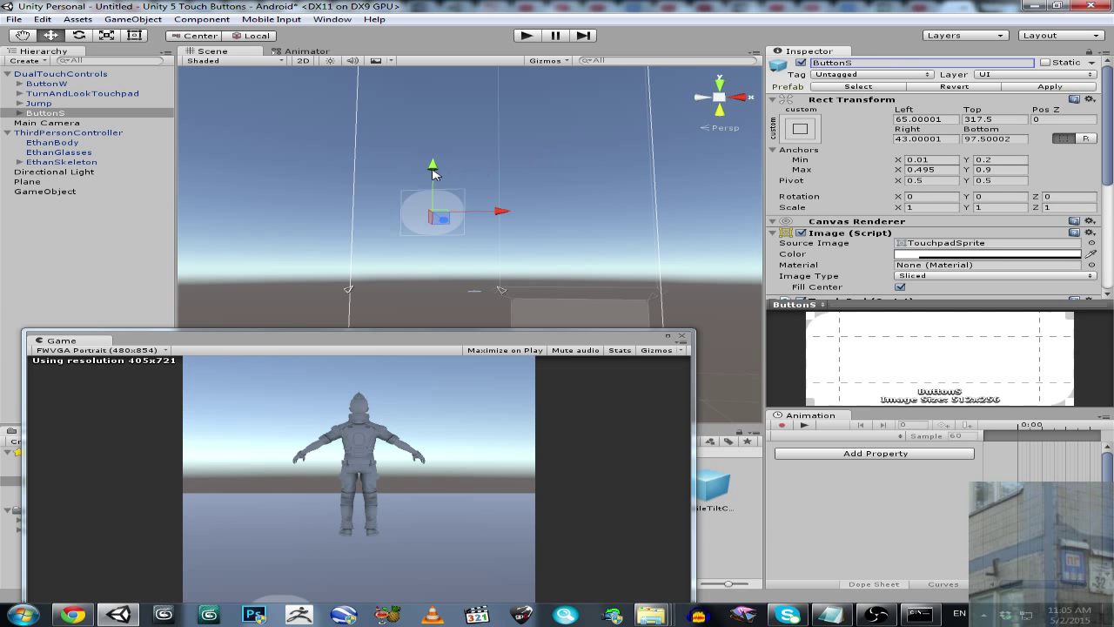
drag(434, 172, 436, 220)
- Review ButtonS's Pointer Down function choices, still set to SetAxisPositiveState
scroll(1112, 219, down, 6)
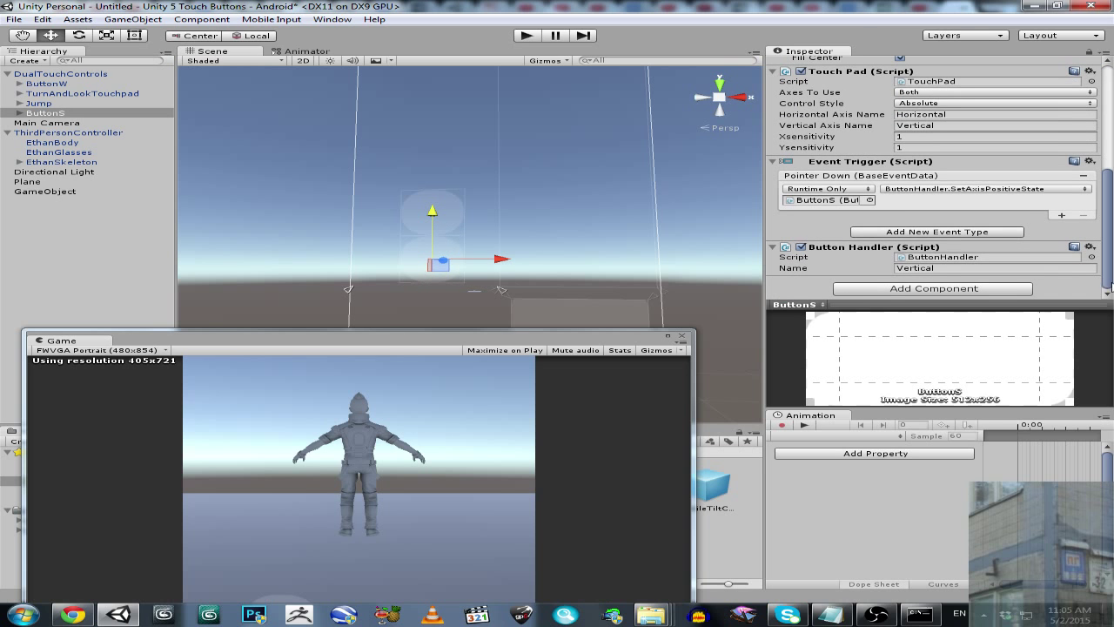
click(993, 189)
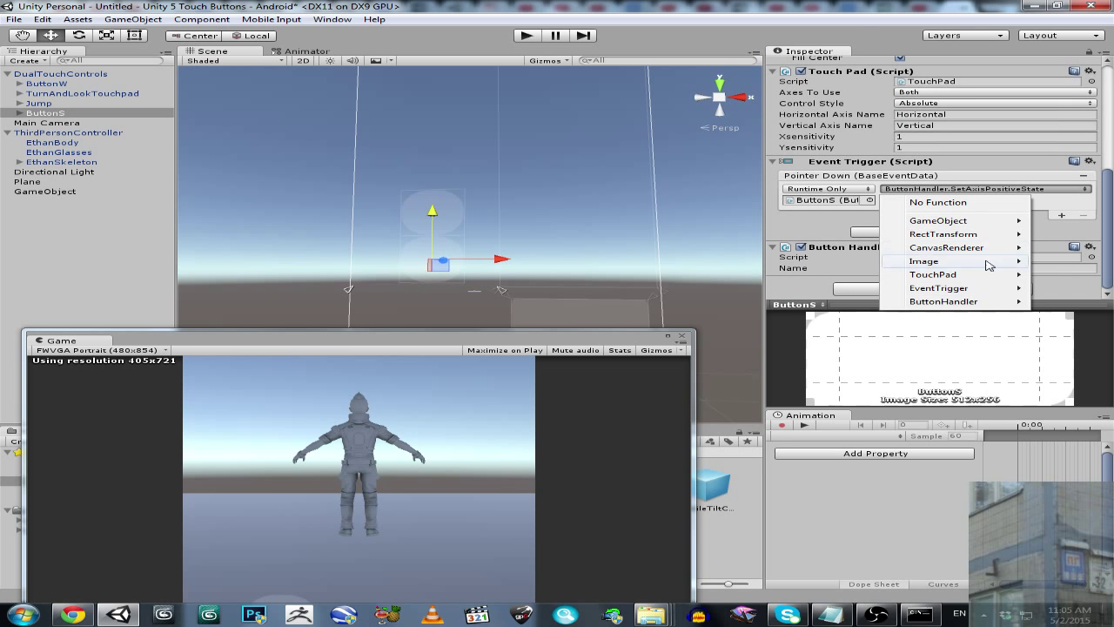
mouse_move(955, 303)
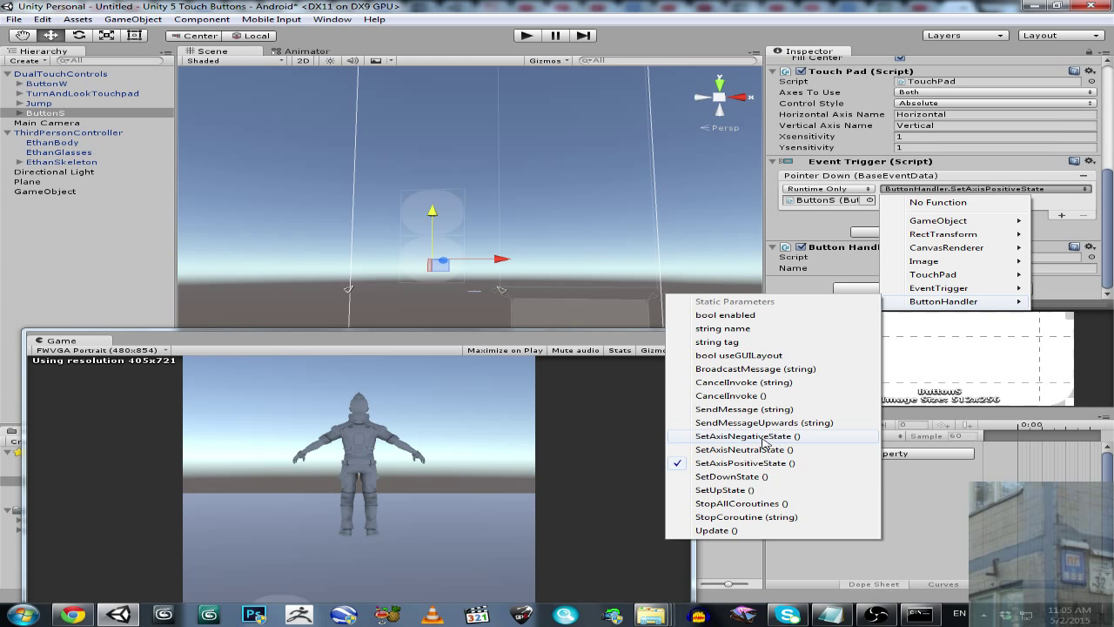
click(1110, 184)
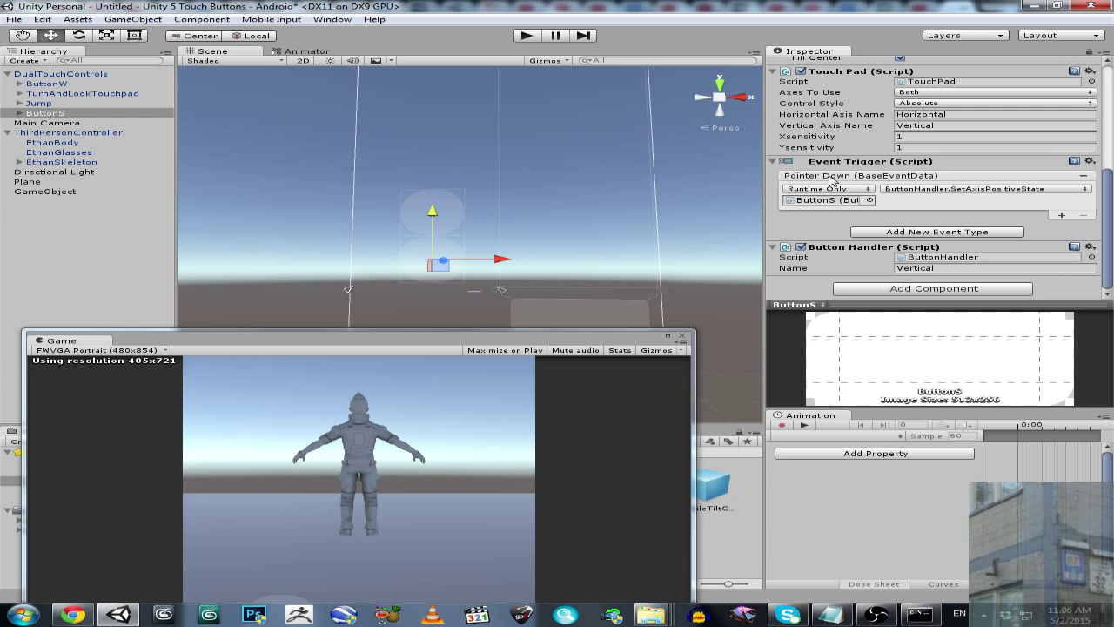
click(939, 190)
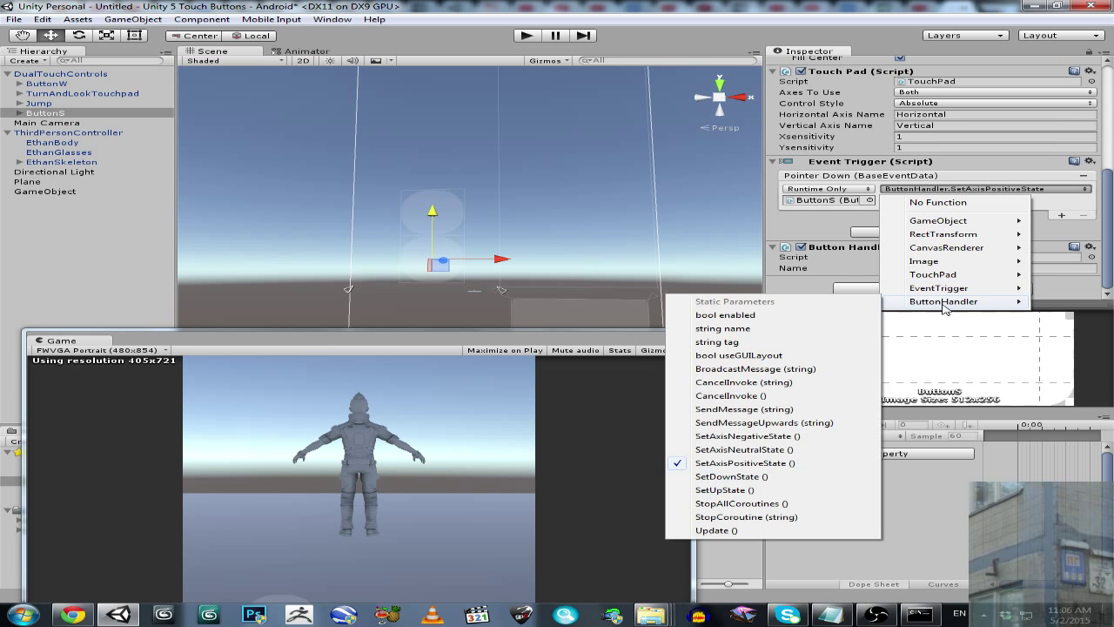
- Set ButtonS Pointer Down to SetAxisNegativeState, and remove a stray extra listener on ButtonW
click(747, 436)
click(46, 83)
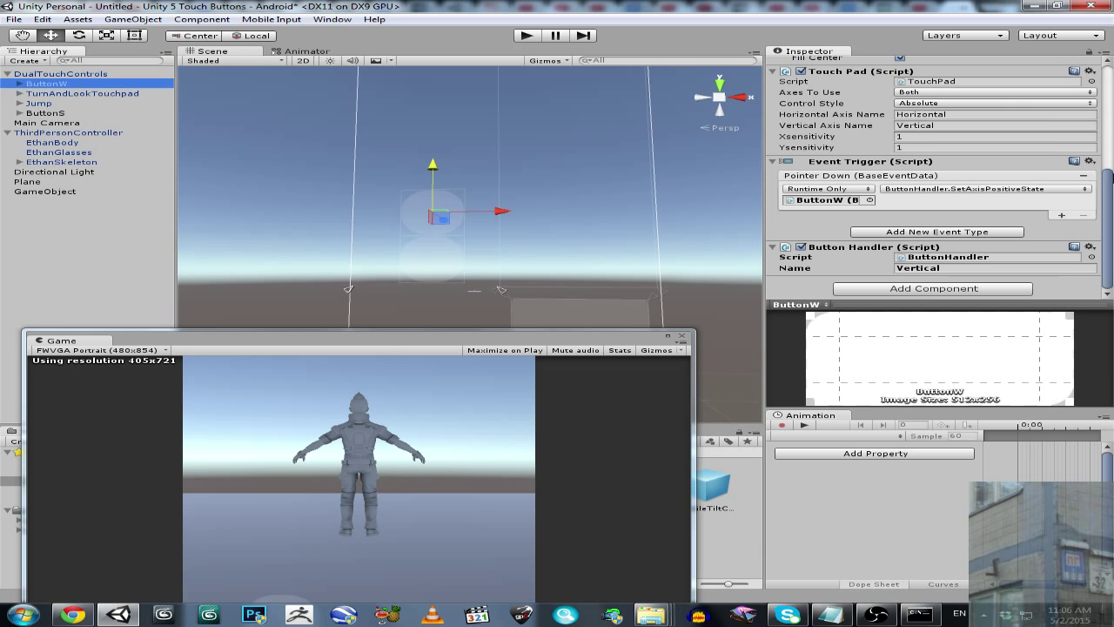
click(1061, 216)
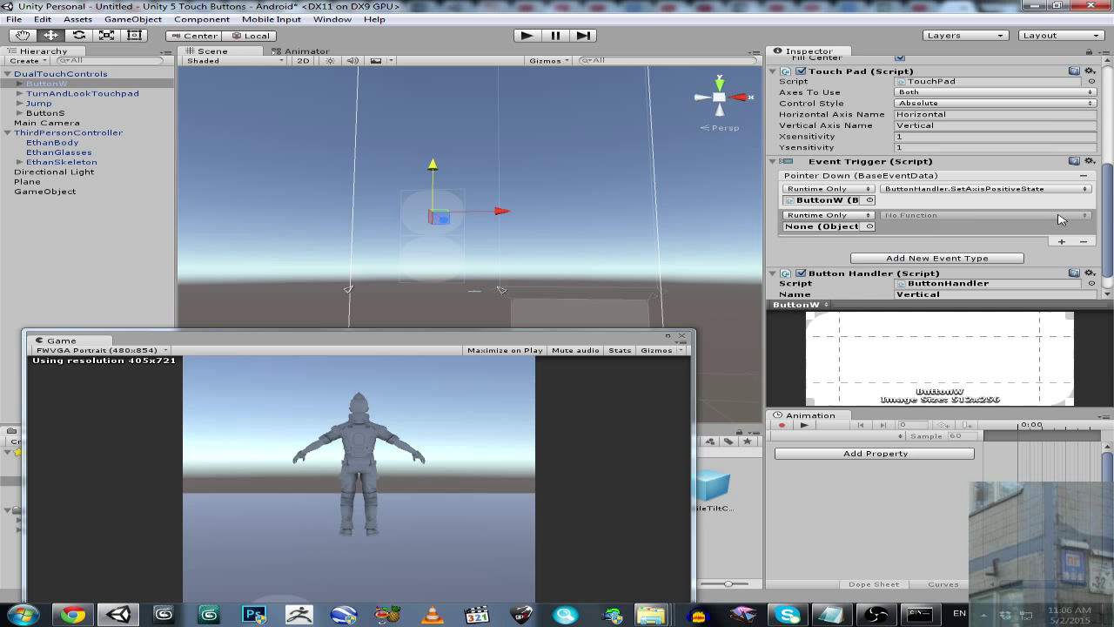
click(870, 215)
key(Escape)
click(1083, 241)
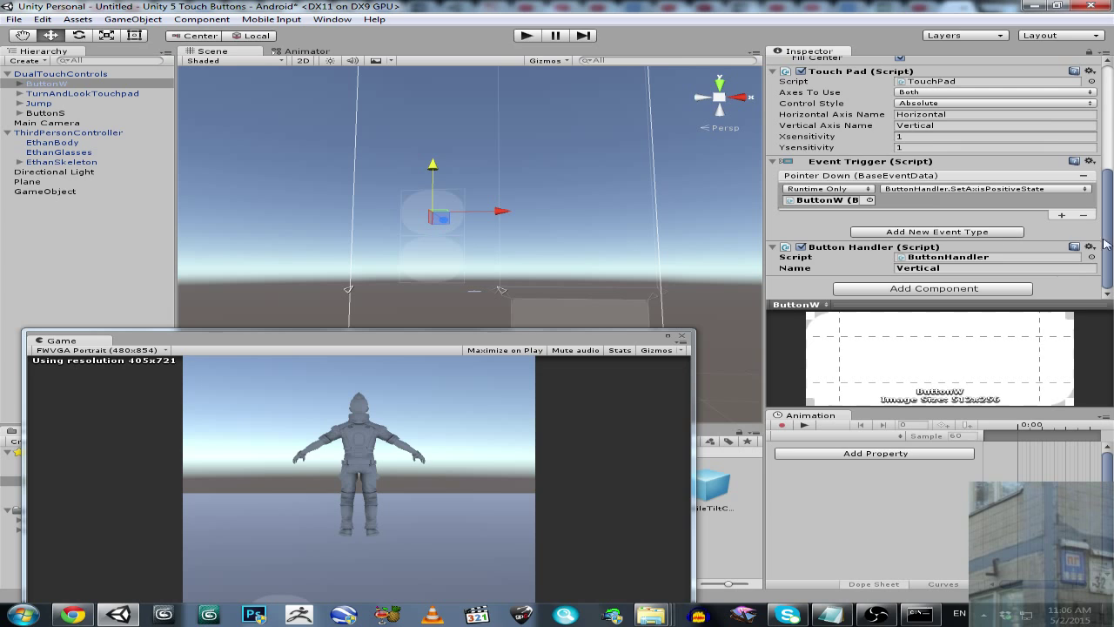
- Add a Pointer Up event to ButtonW calling SetAxisNeutralState
click(914, 233)
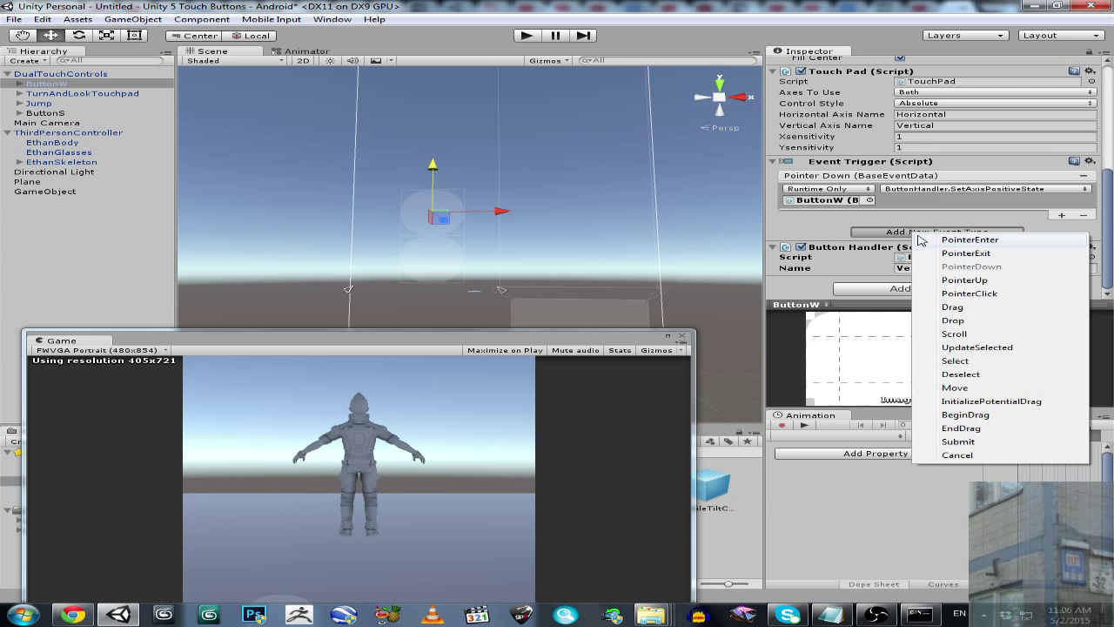
click(964, 281)
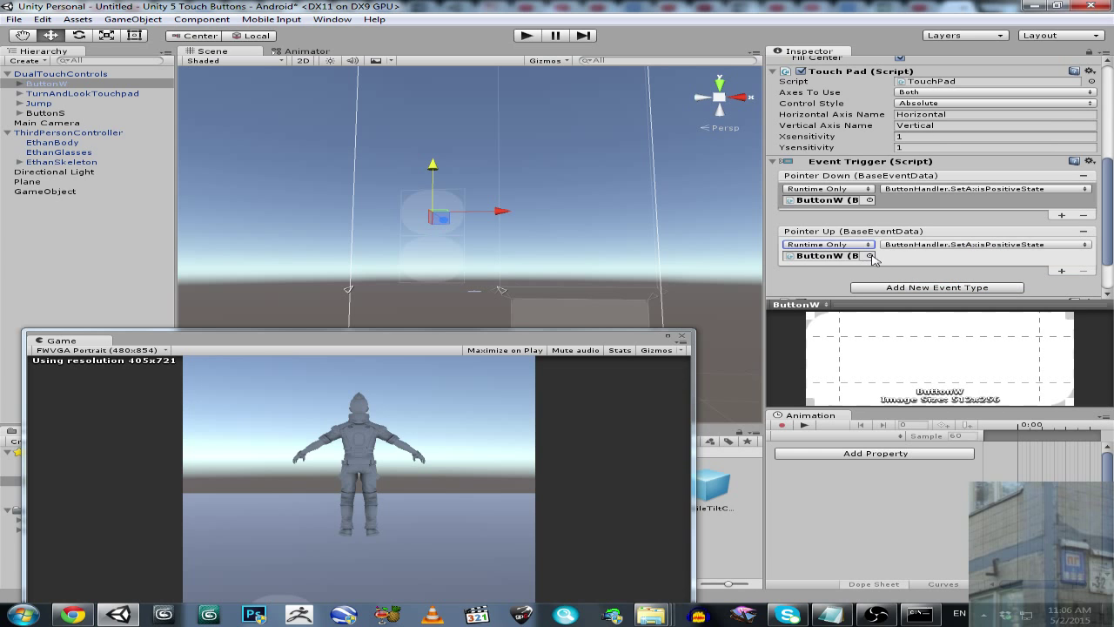
click(1042, 247)
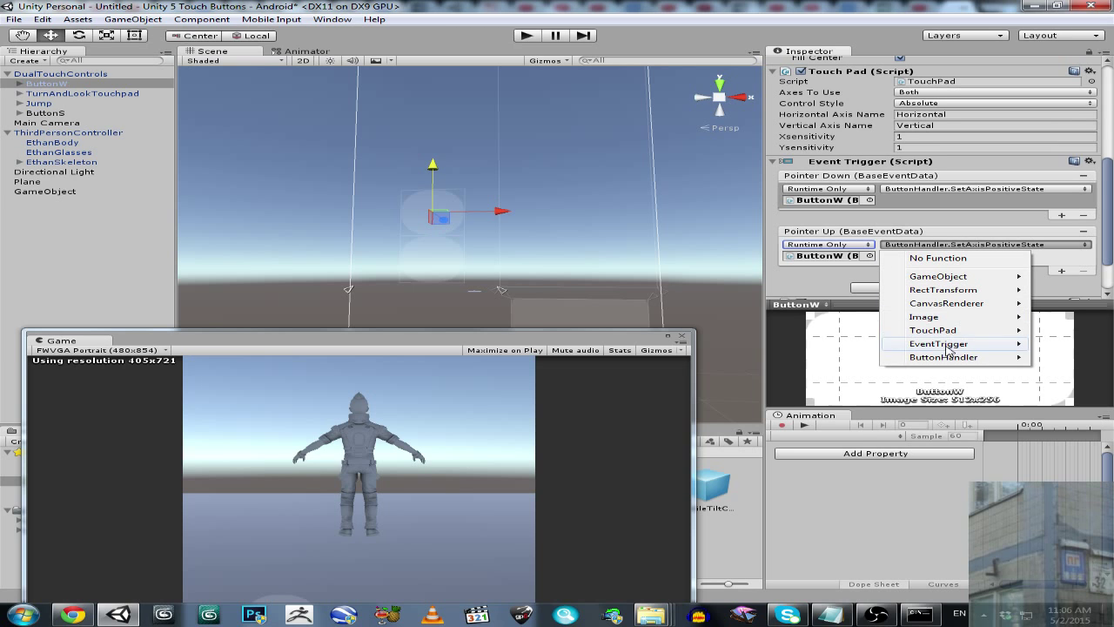
mouse_move(942, 360)
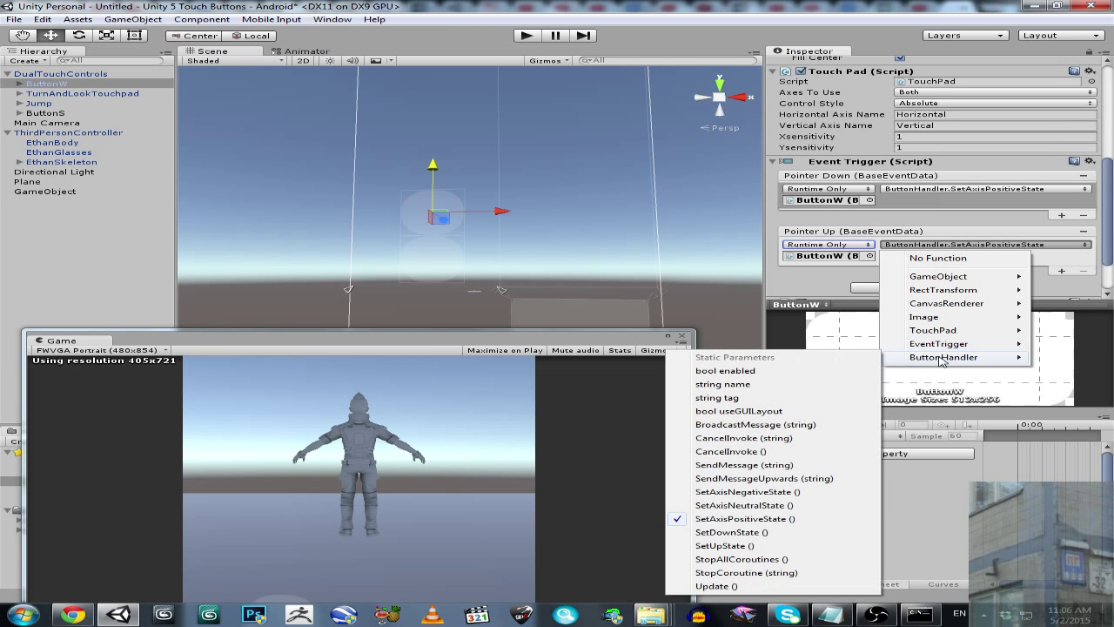
click(774, 505)
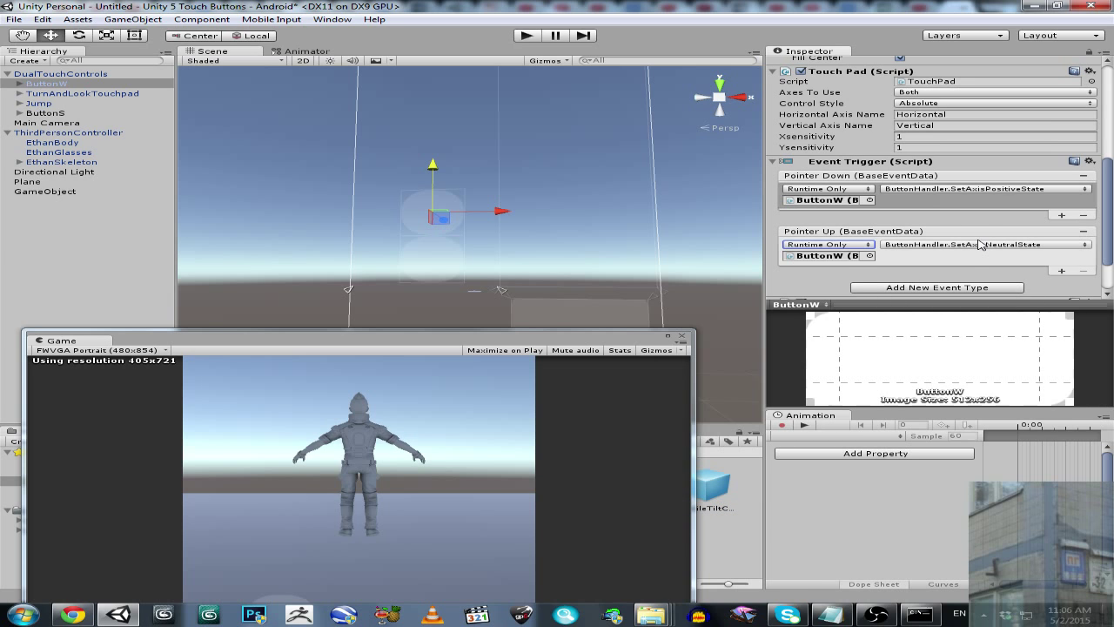
- Add a Pointer Up event to ButtonS calling SetAxisNeutralState
click(75, 114)
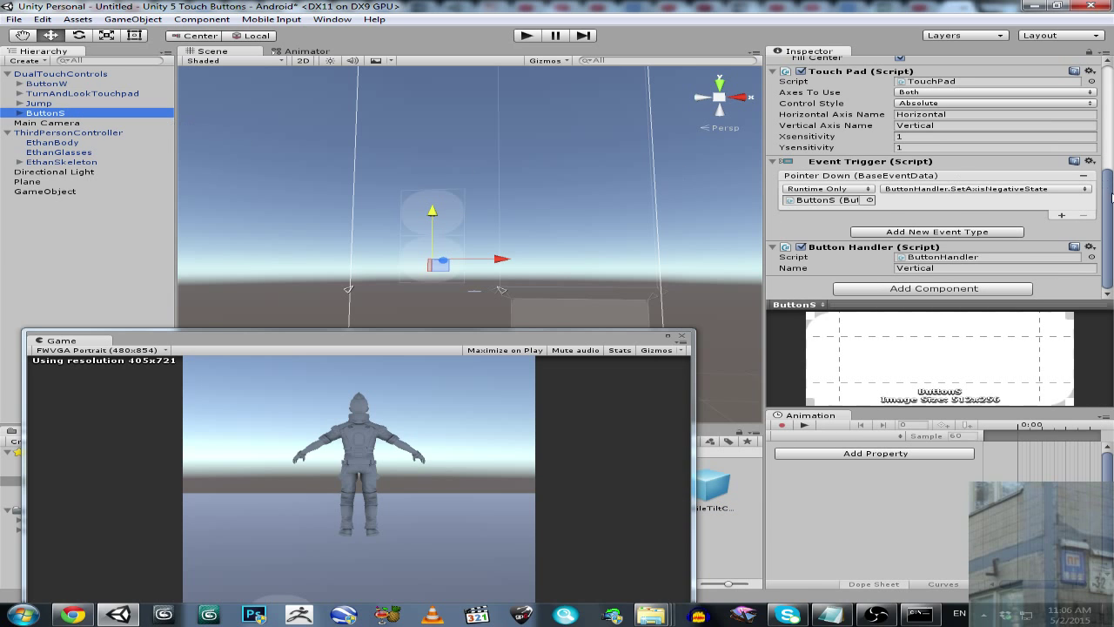
click(969, 233)
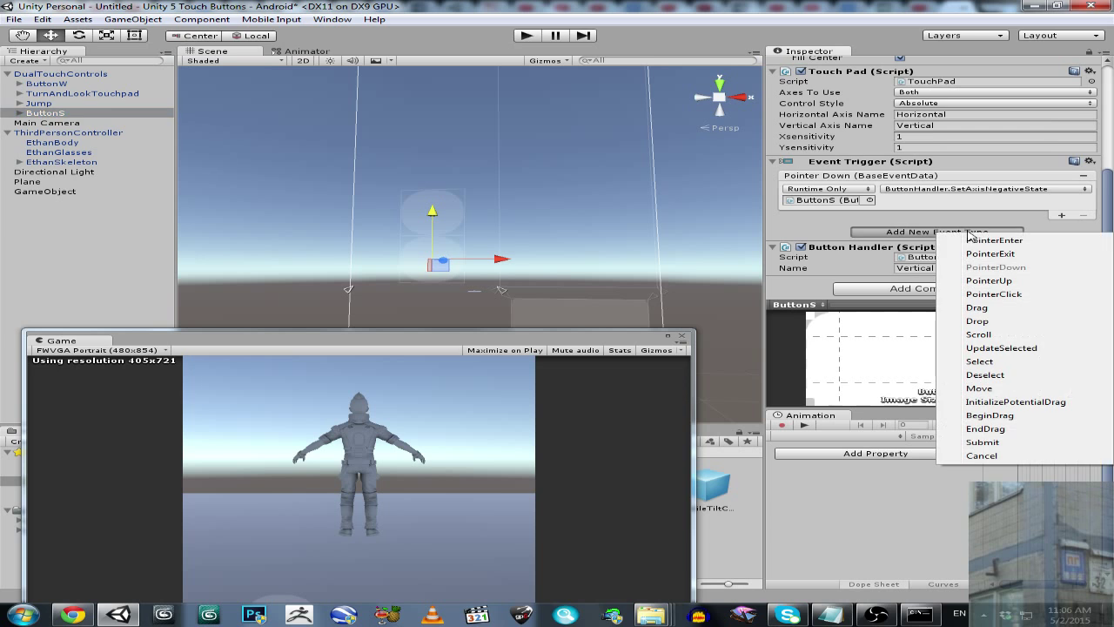
click(997, 281)
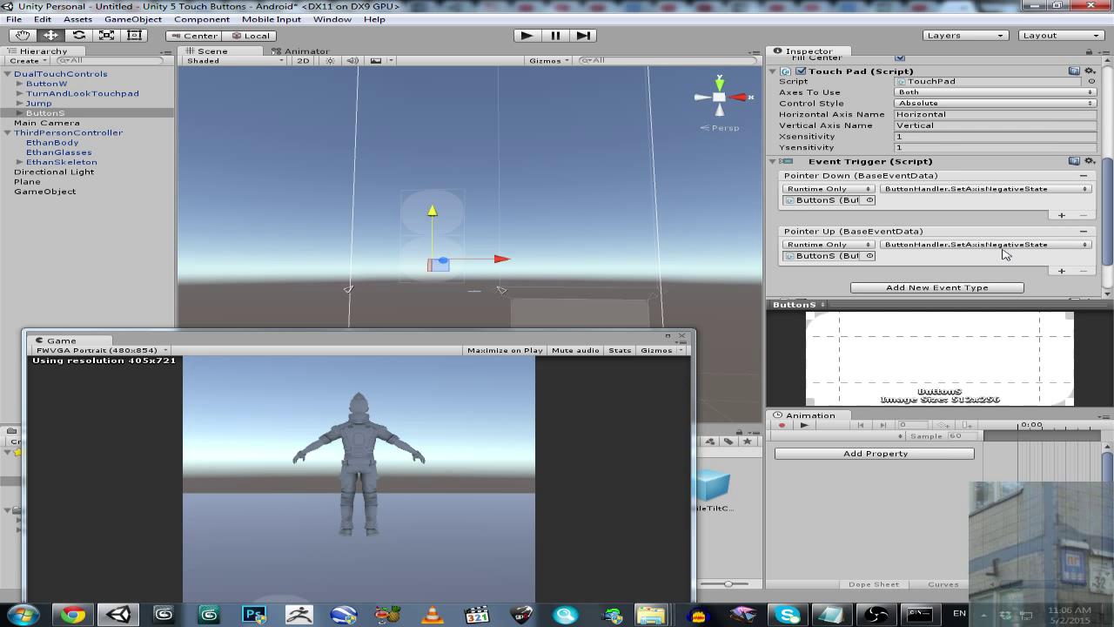
click(1078, 246)
mouse_move(966, 357)
click(763, 507)
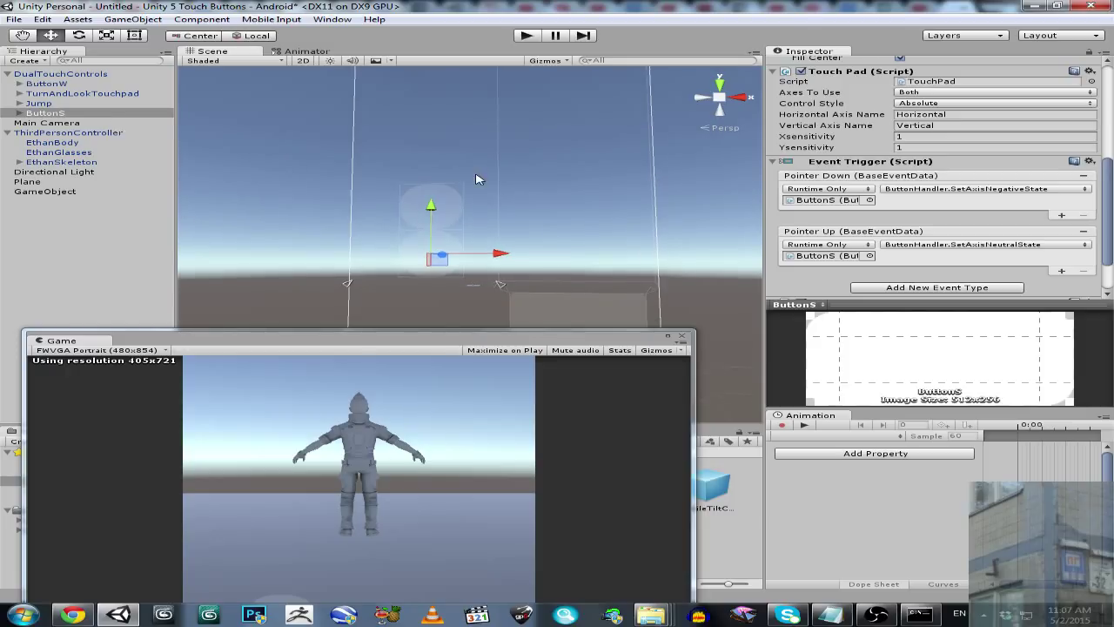
- Duplicate ButtonS and move the copy left and up with the gizmo
key(ctrl+d)
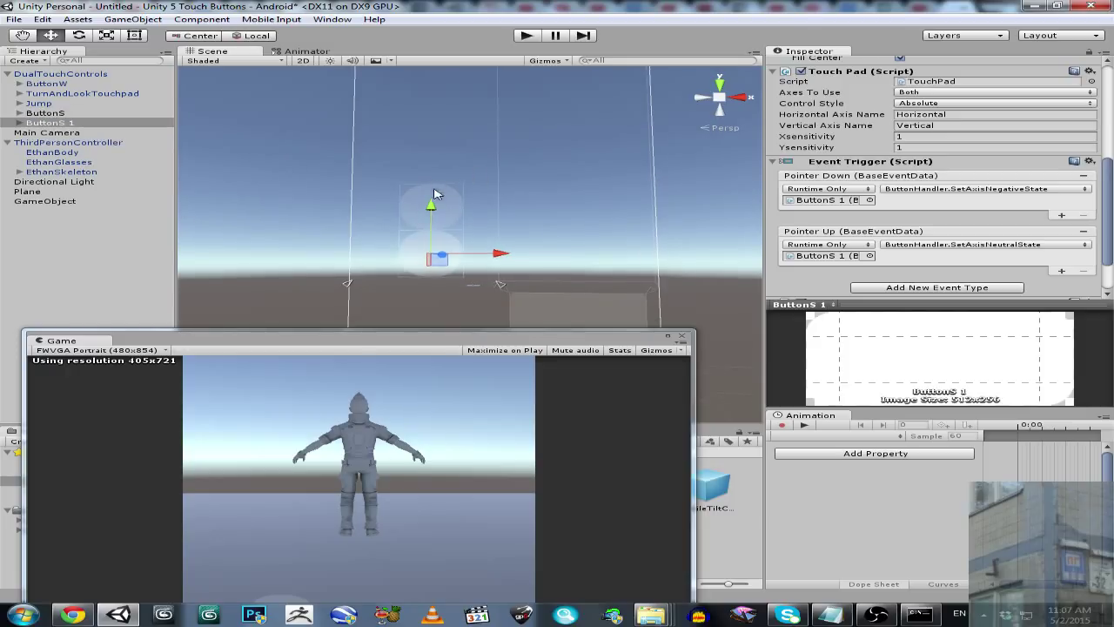
click(464, 239)
click(71, 125)
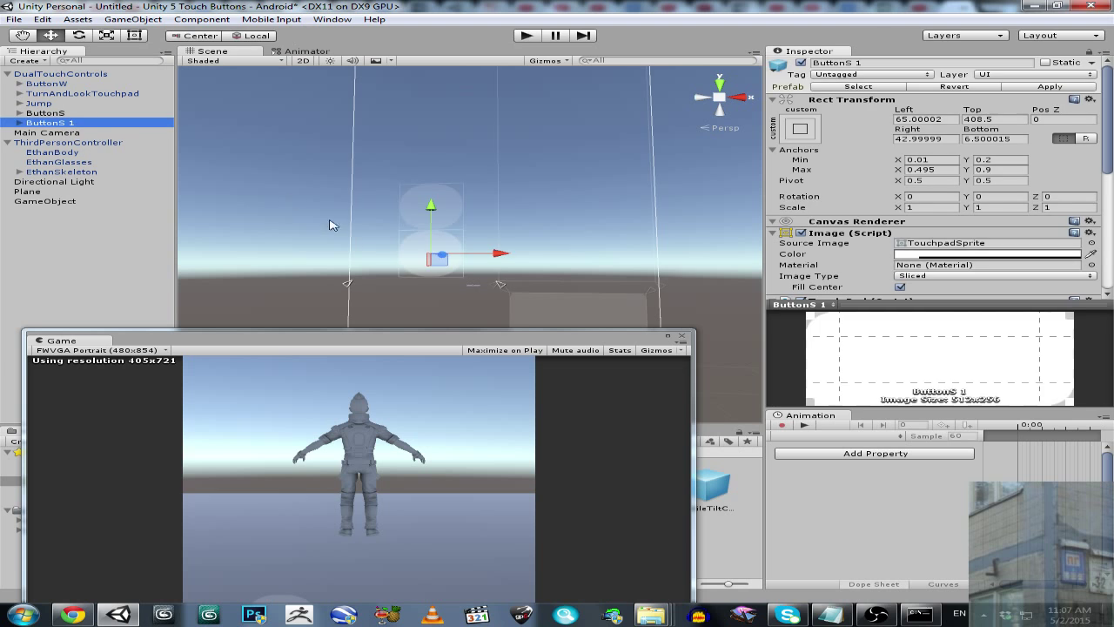
click(449, 242)
click(58, 123)
drag(492, 259, 454, 260)
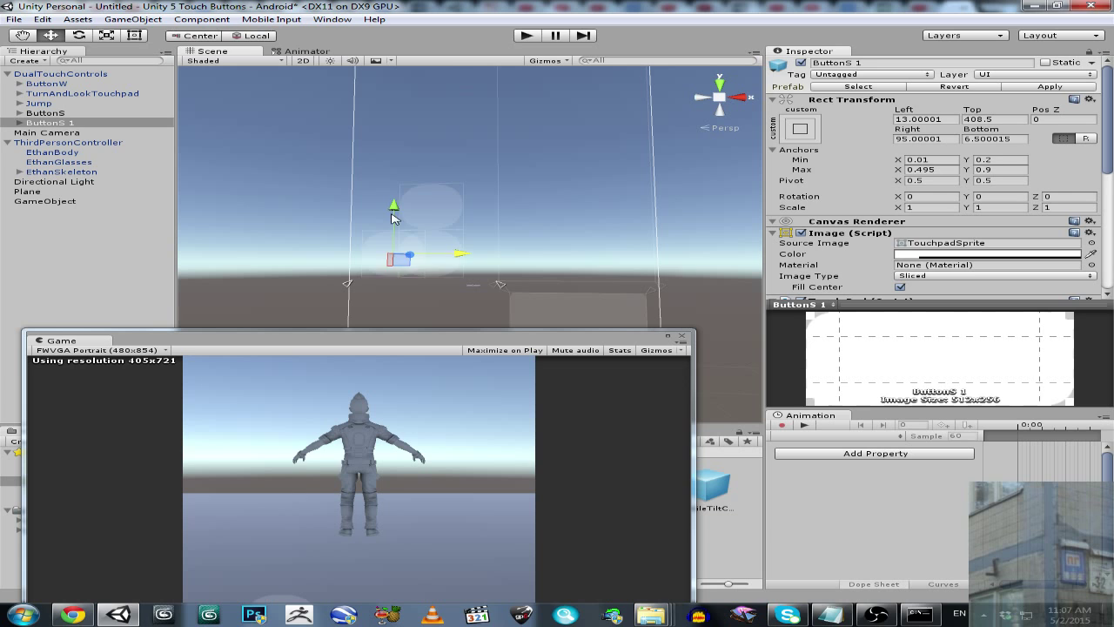
drag(392, 217, 398, 196)
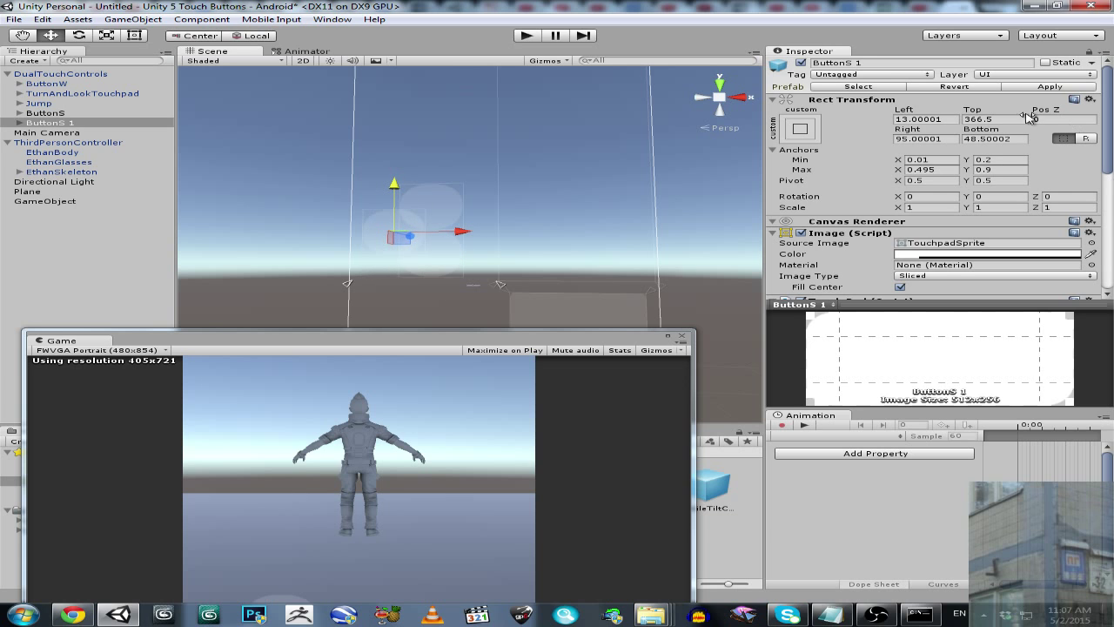
- Rename the copy ButtonA and change its handler Name from Vertical to Horizontal
click(853, 67)
text(ButtonA)
key(Return)
drag(1111, 131, 1110, 250)
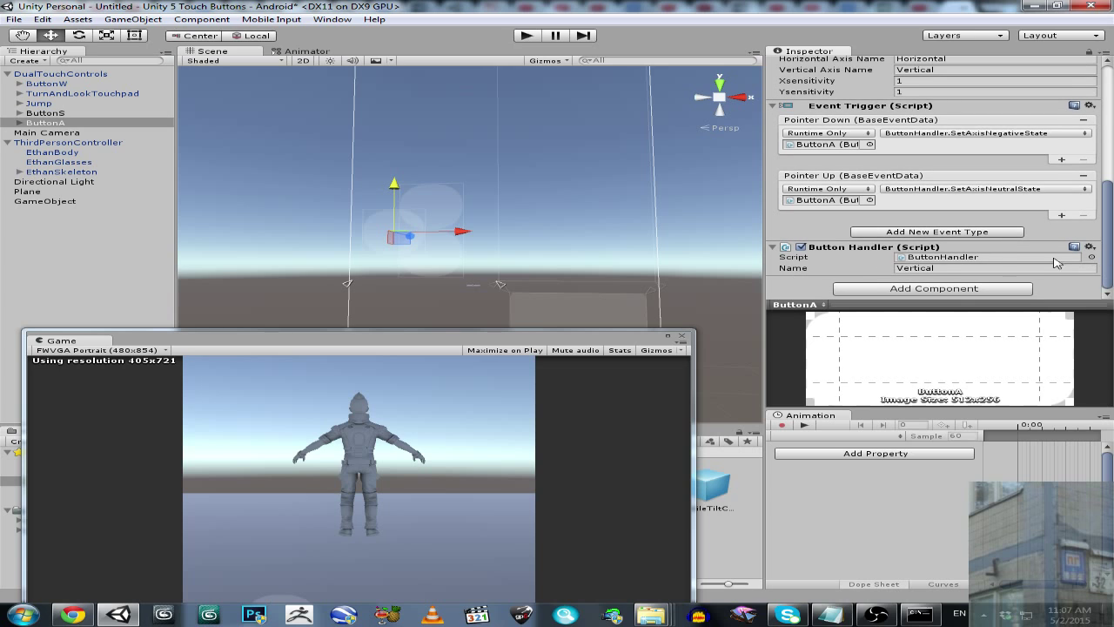
click(948, 268)
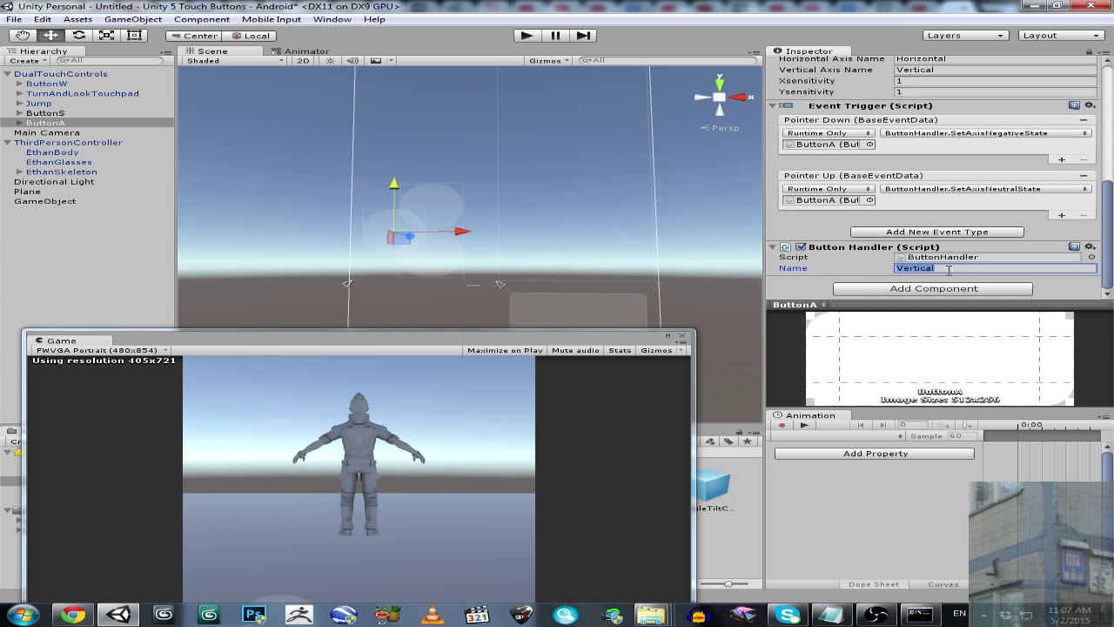
text(H)
drag(1110, 213, 1111, 174)
scroll(340, 174, down, 1)
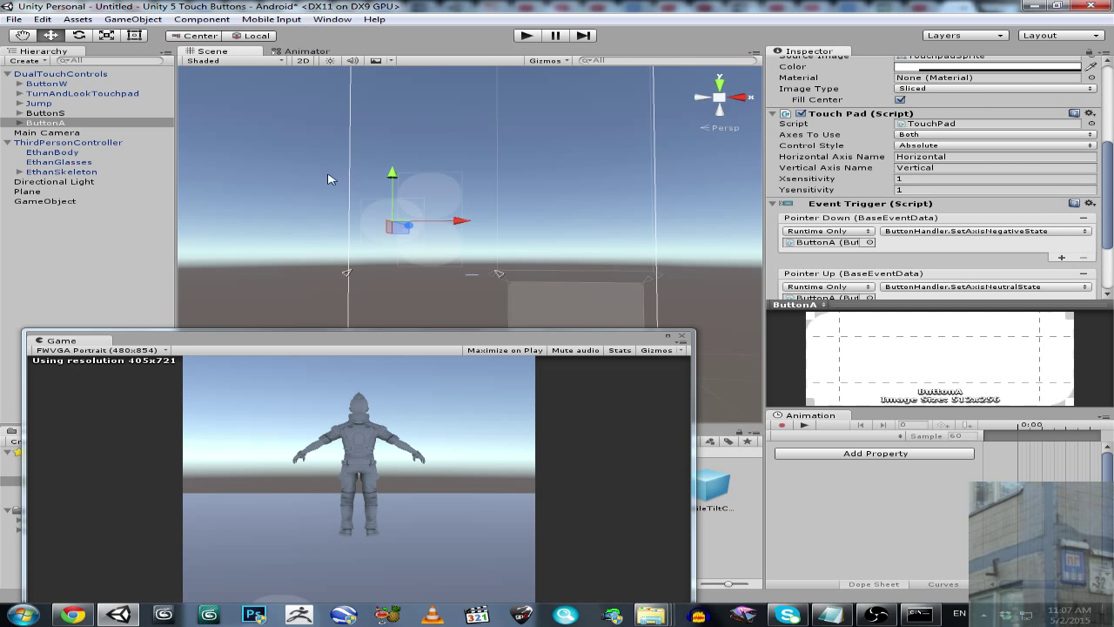
- Duplicate ButtonA, rename the copy ButtonD, and move it to the right
key(ctrl+d)
scroll(872, 62, up, 5)
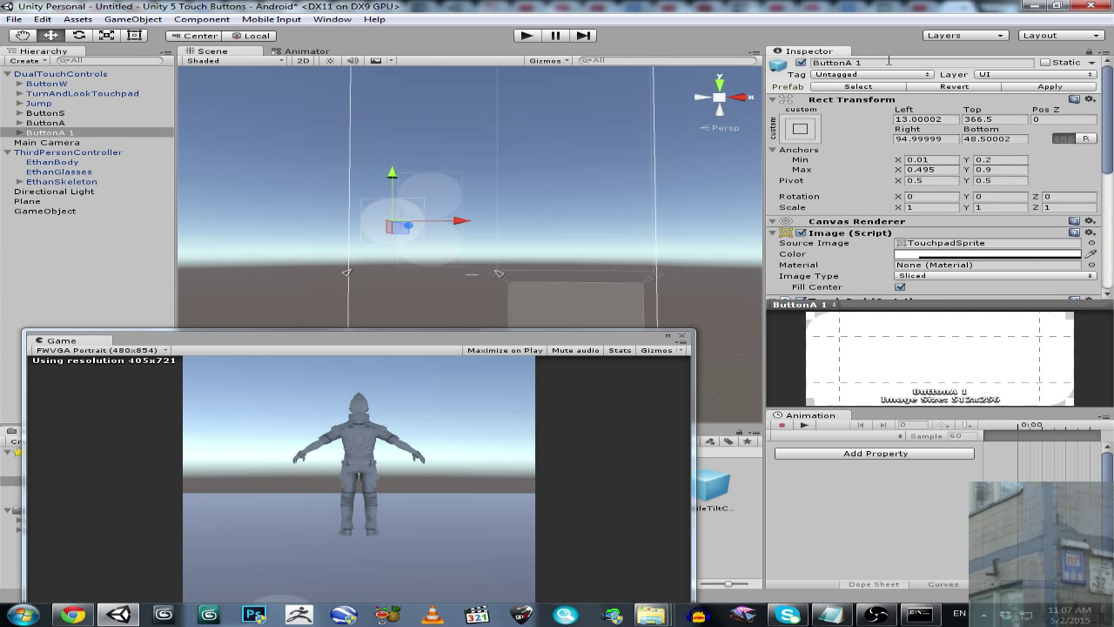
click(847, 64)
key(BackSpace)
key(BackSpace)
key(BackSpace)
text(D)
key(Return)
drag(458, 221, 532, 221)
- Switch ButtonD's Pointer Down function to ButtonHandler > SetAxisPositiveState
drag(1110, 140, 1110, 272)
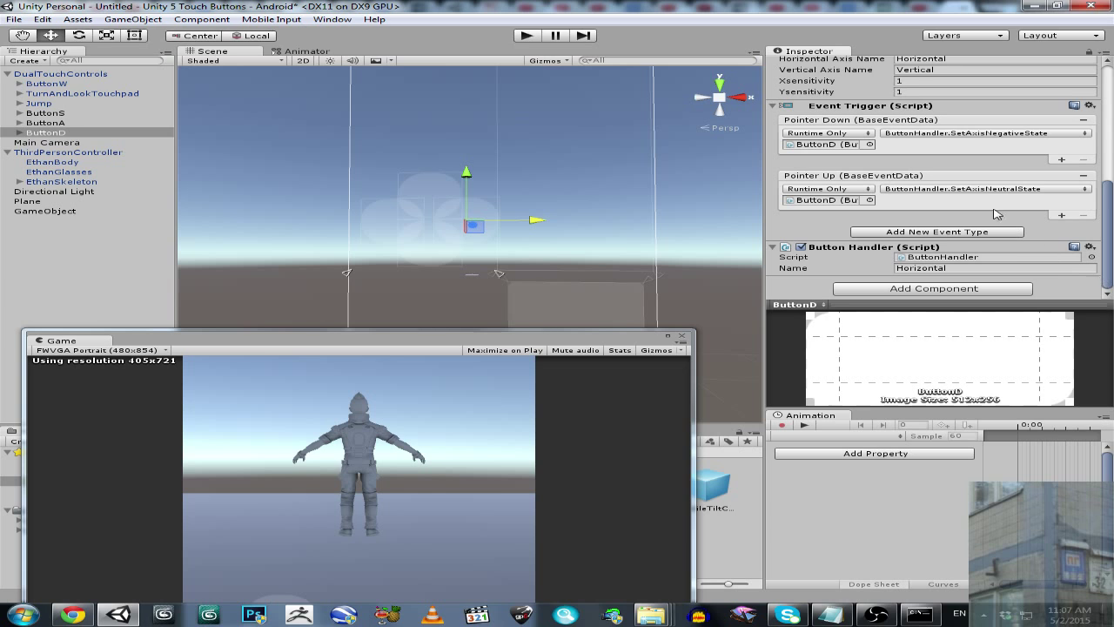
click(975, 135)
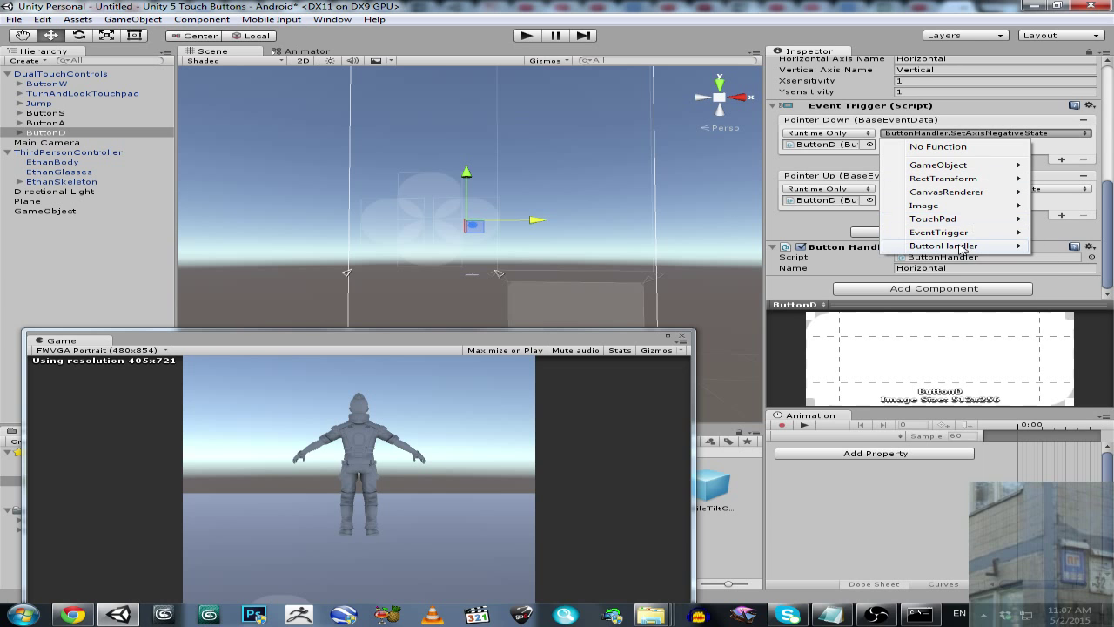
mouse_move(962, 250)
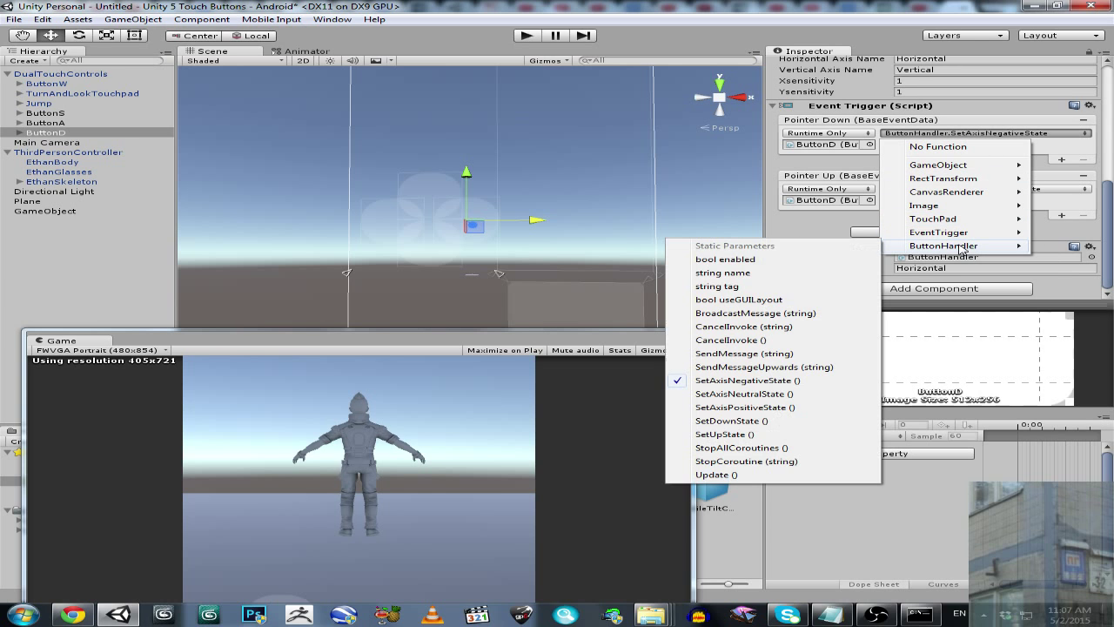
click(745, 407)
drag(612, 343, 690, 107)
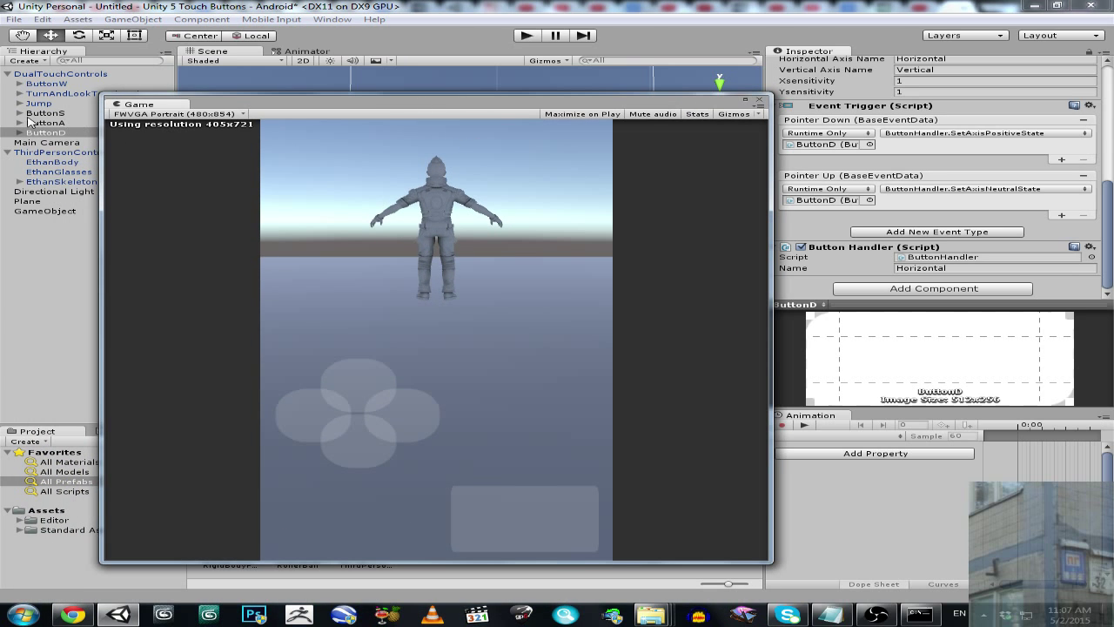
- Place ButtonW below Jump in the Hierarchy and move ButtonW through ButtonD lower on screen
drag(45, 83, 57, 117)
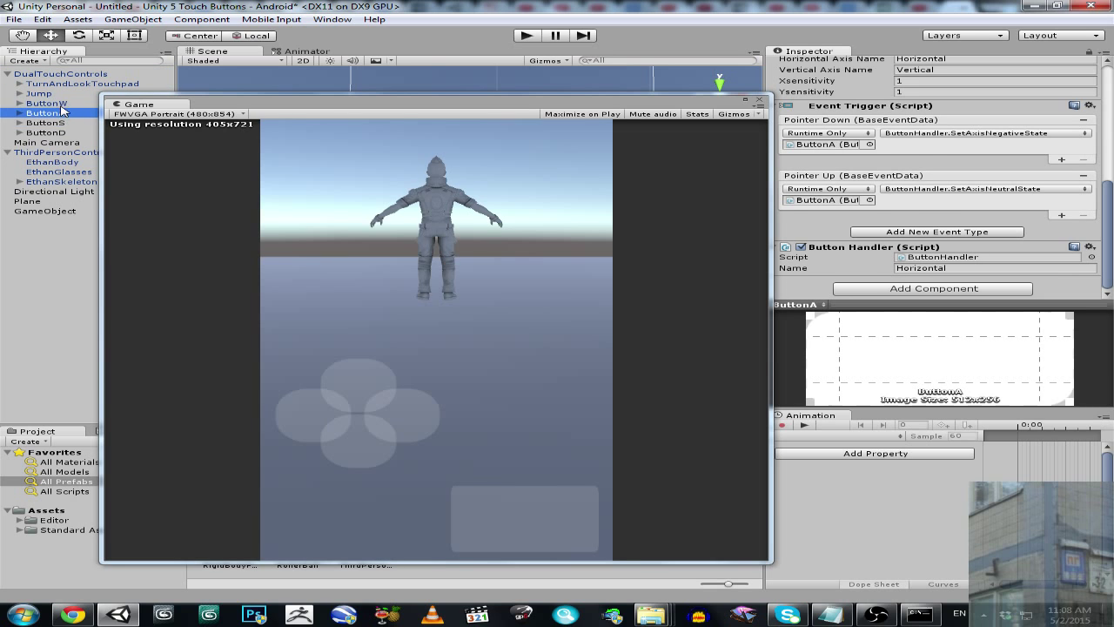
click(48, 102)
shift+click(52, 132)
drag(281, 107, 714, 131)
drag(432, 207, 432, 239)
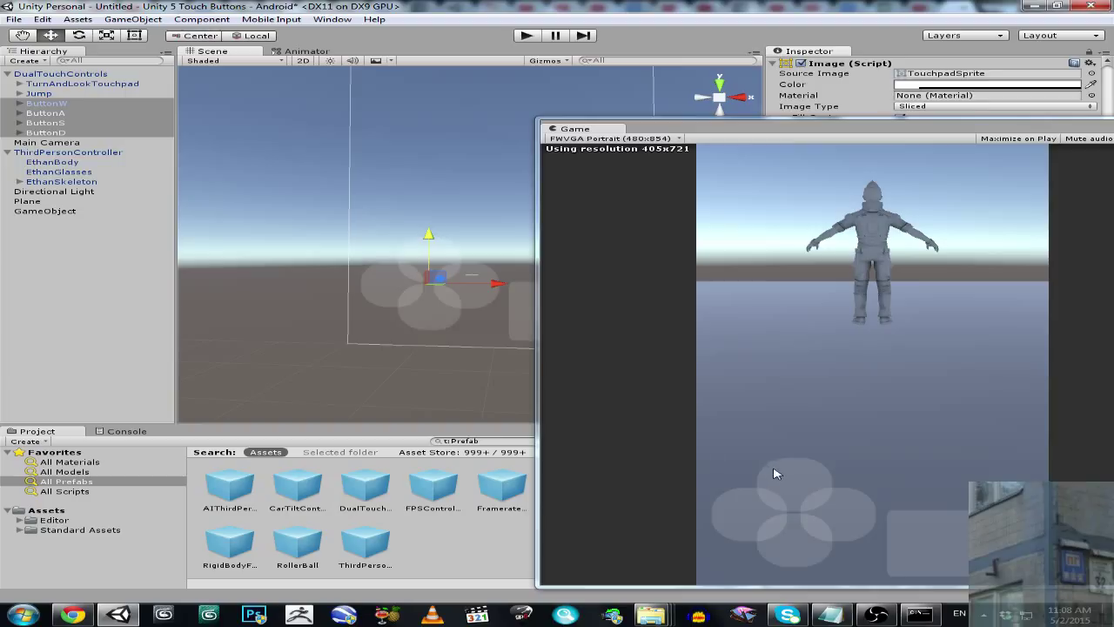
- Shift ButtonA right to complete the W/A/S/D cross and reposition the Game view
click(65, 116)
drag(456, 286, 503, 292)
click(471, 291)
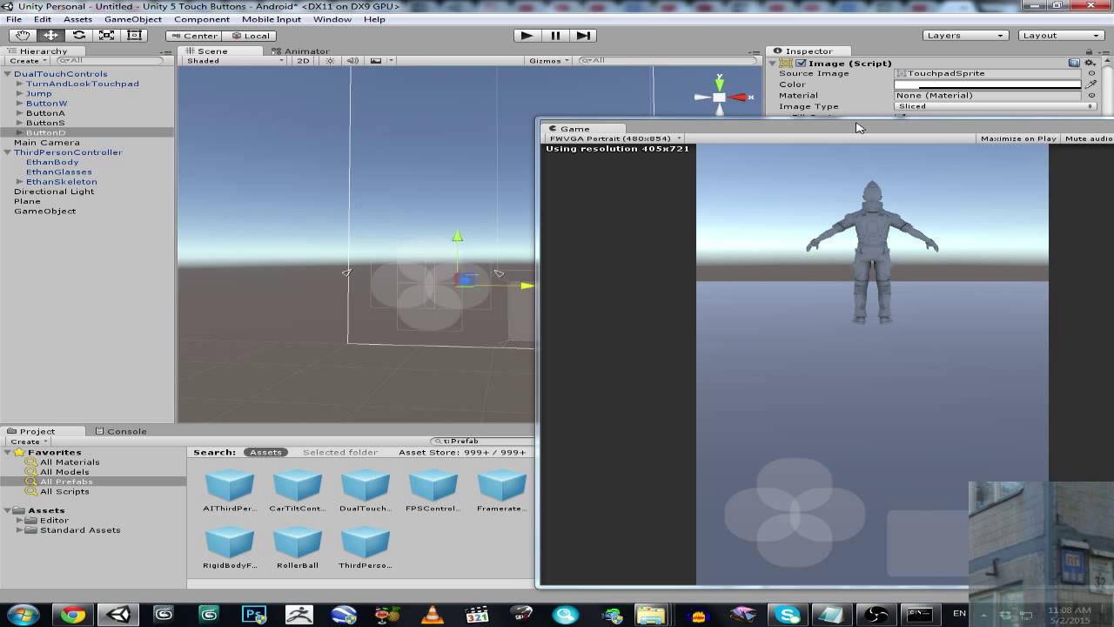
drag(864, 131, 418, 104)
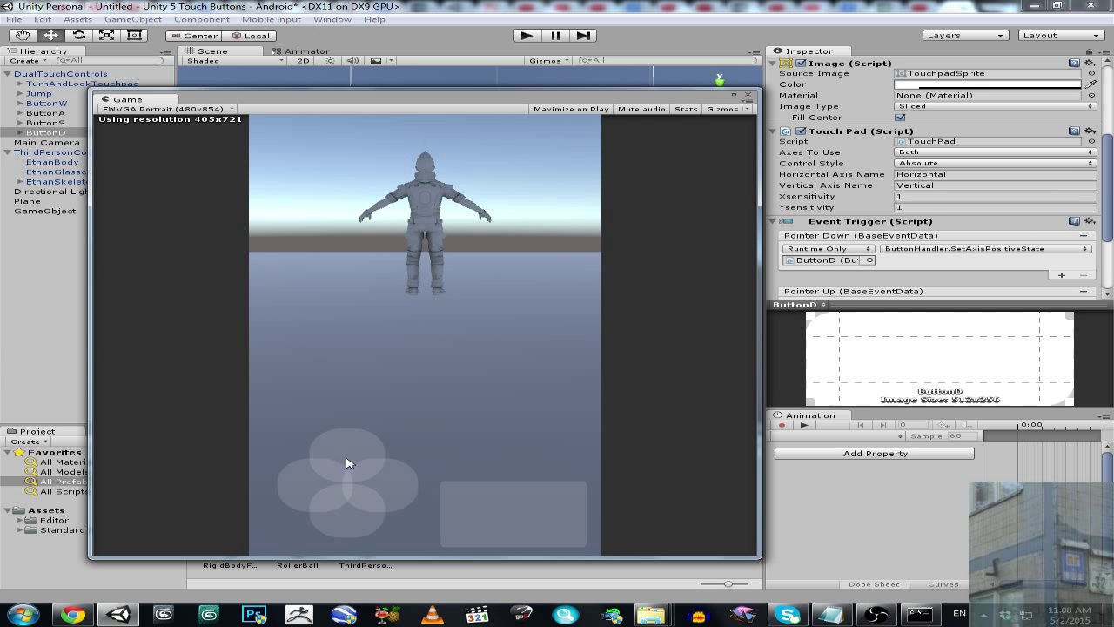
mouse_move(475, 110)
mouse_down()
mouse_move(343, 418)
mouse_move(535, 128)
mouse_move(485, 111)
mouse_up()
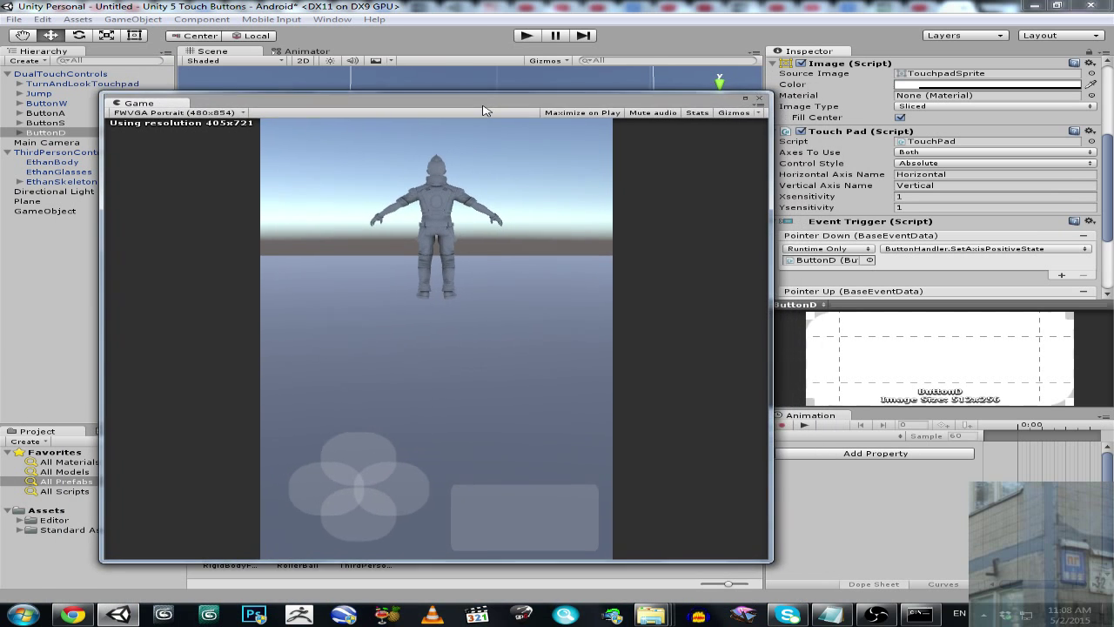
- Enter play mode and walk the character forward, back, right and left with W/S/D/A
click(527, 37)
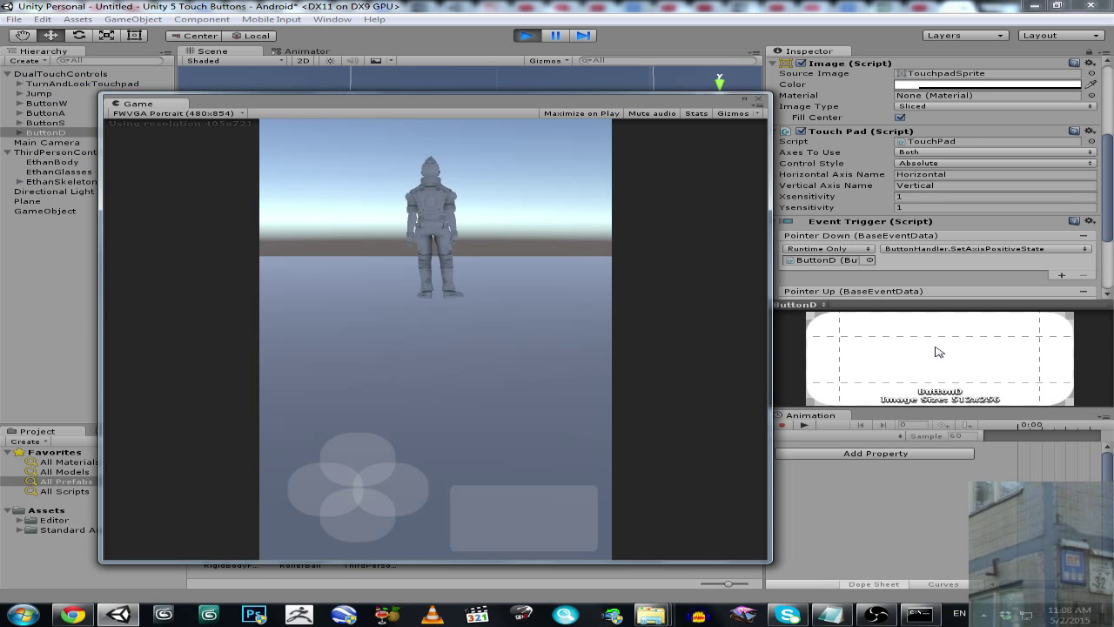
key(w)
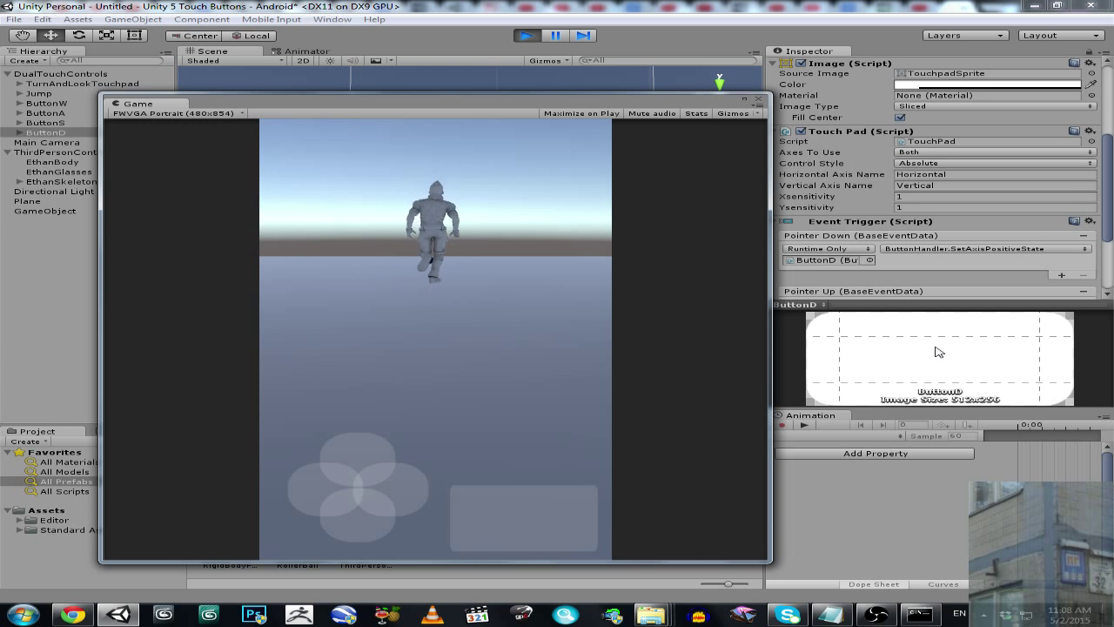
key(s)
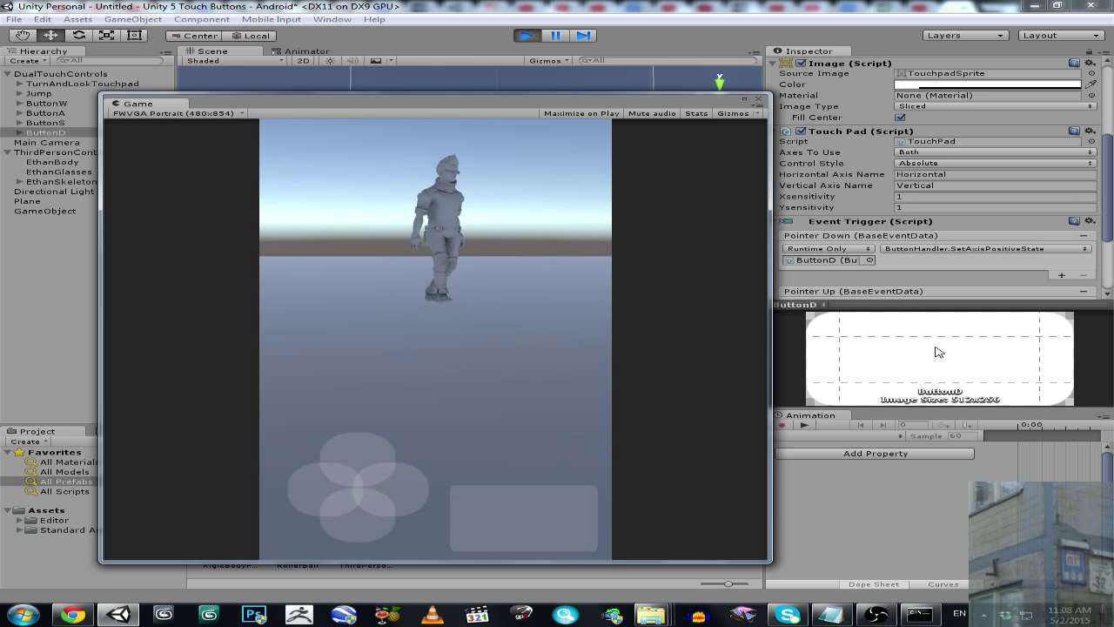
key(d)
key(a)
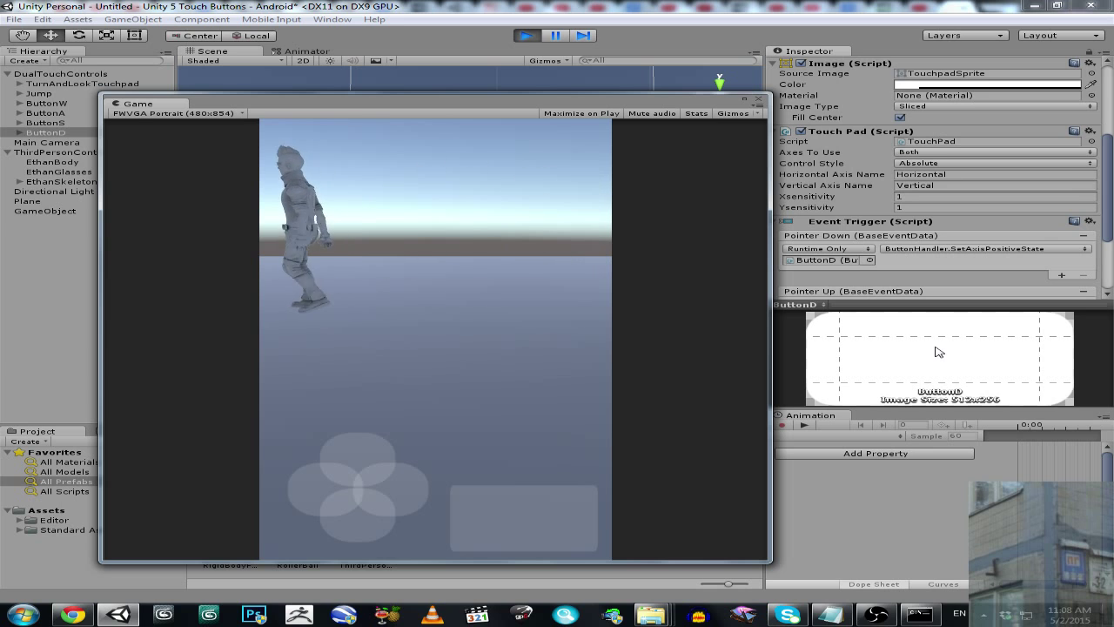
key(d)
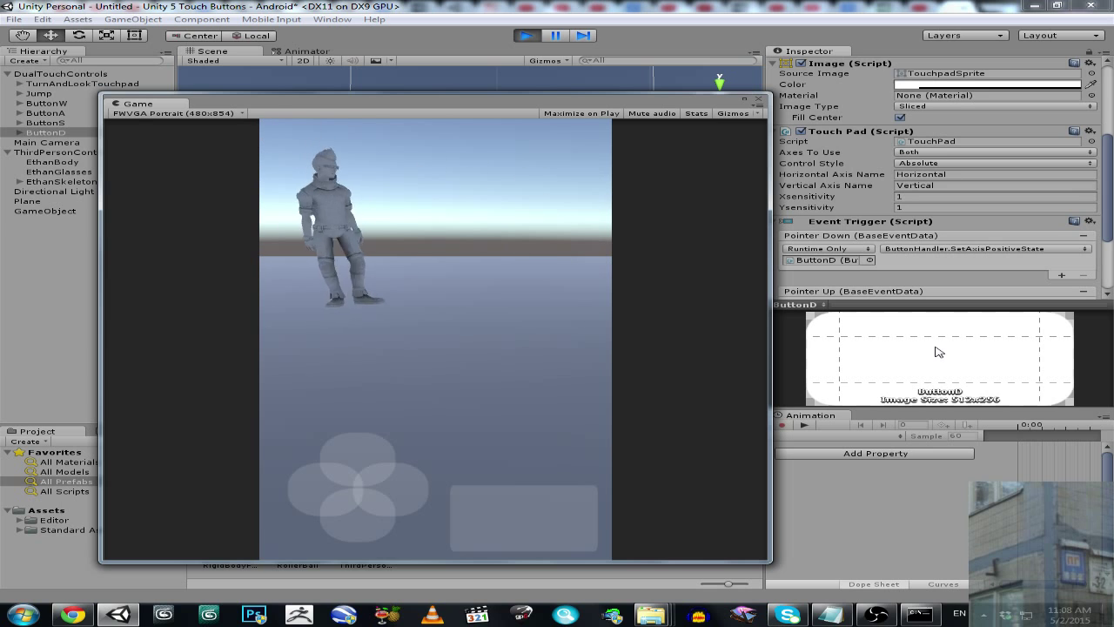
key(d)
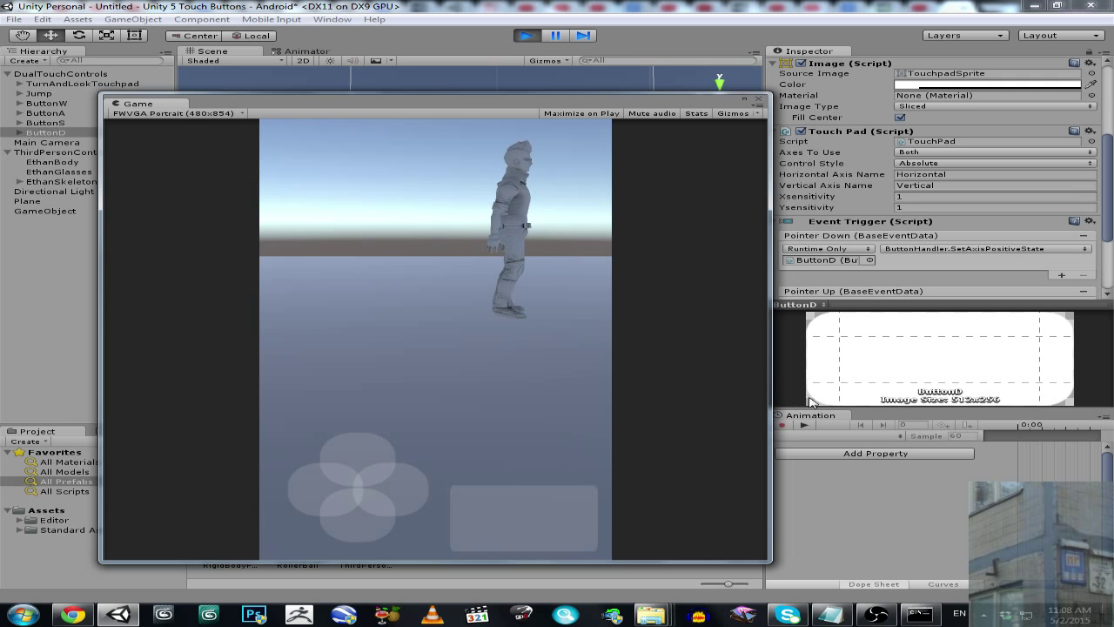
- Keep steering the character in and out of view with S, D and A, then exit play mode
key(s)
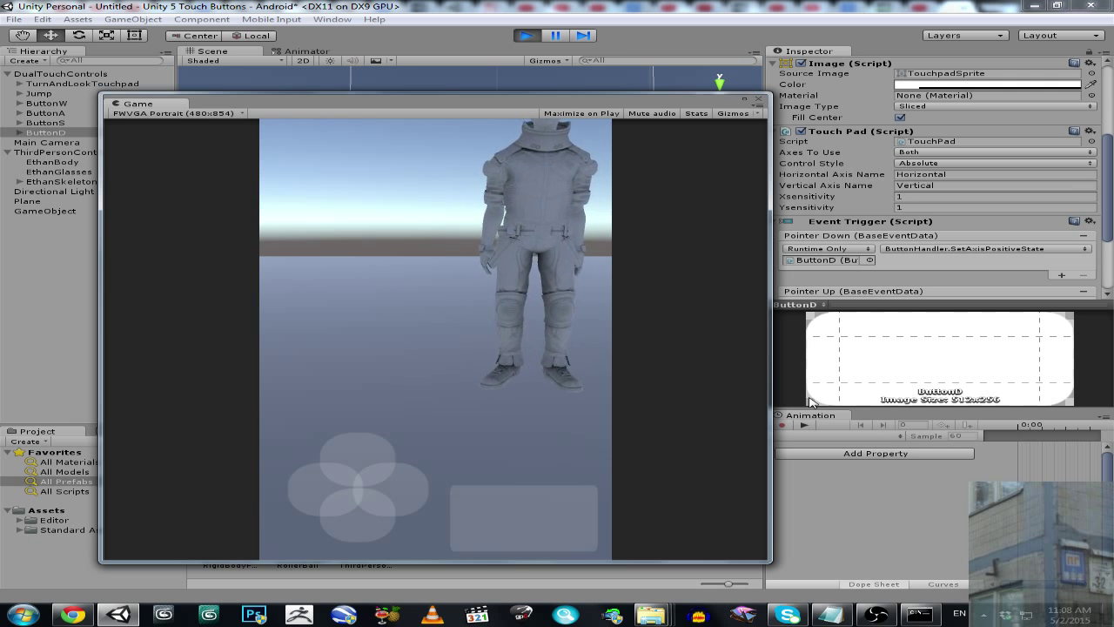
key(d)
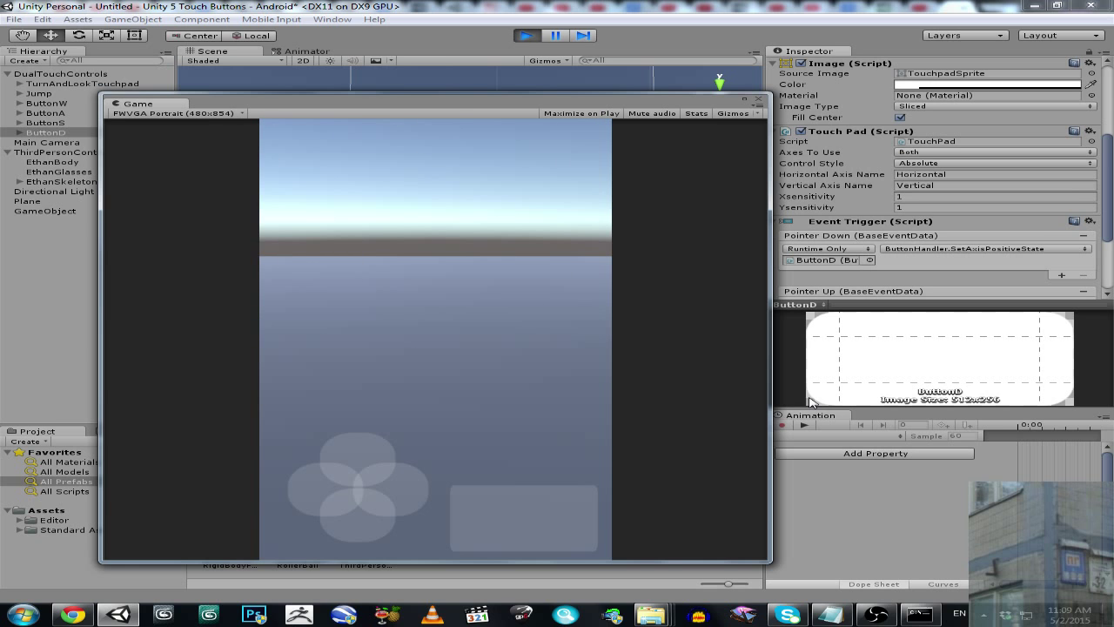
key(a)
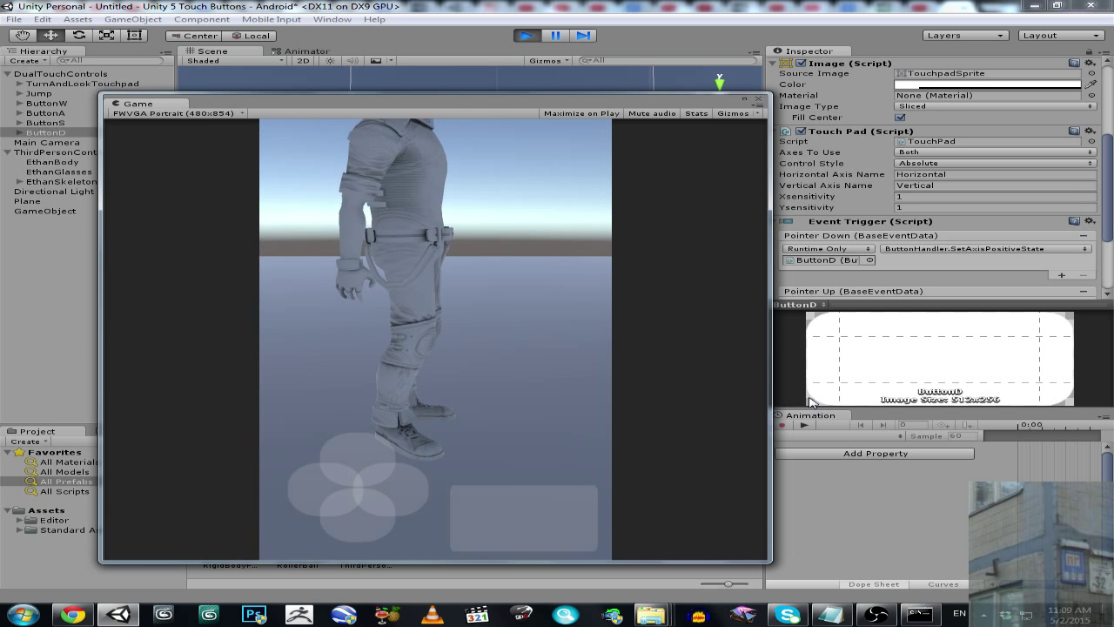
key(d)
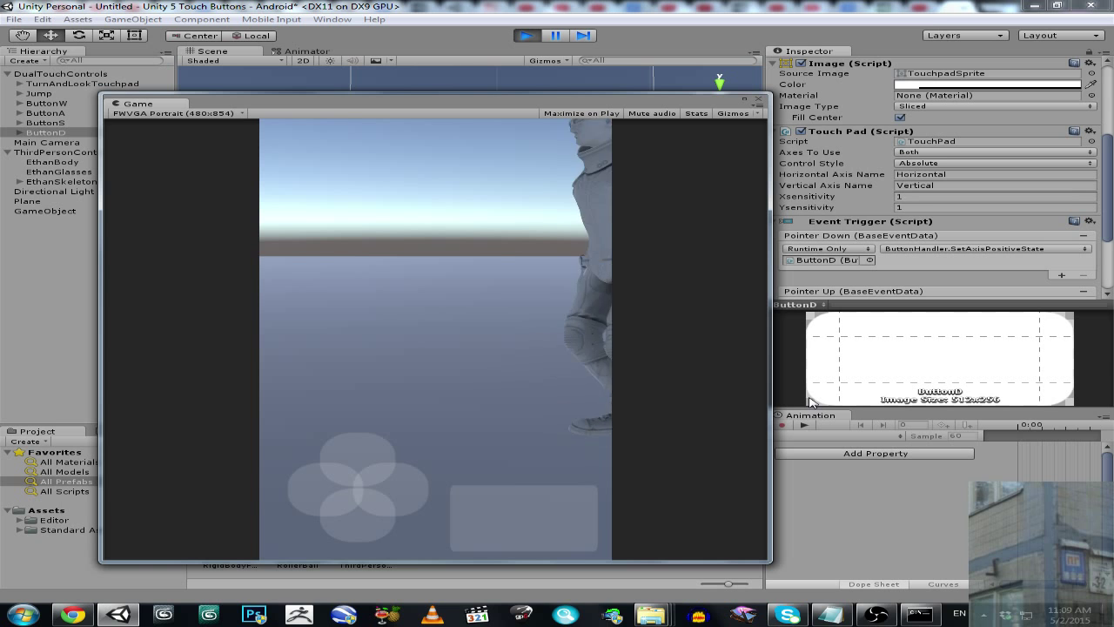
key(a)
key(d)
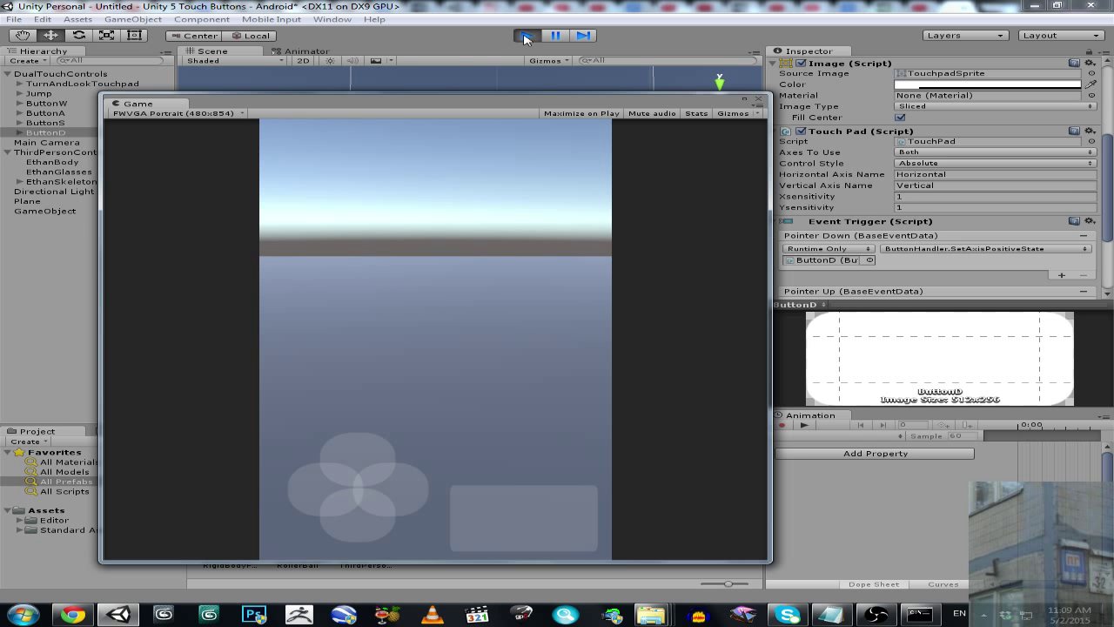
click(526, 36)
drag(524, 100, 182, 549)
drag(335, 567, 242, 558)
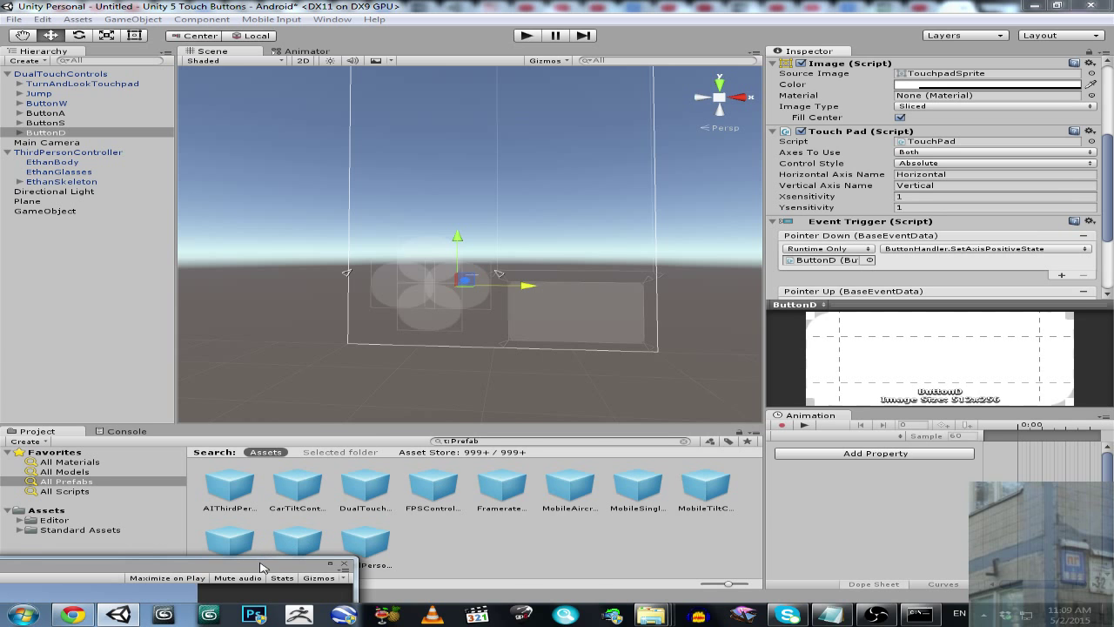
drag(261, 567, 518, 301)
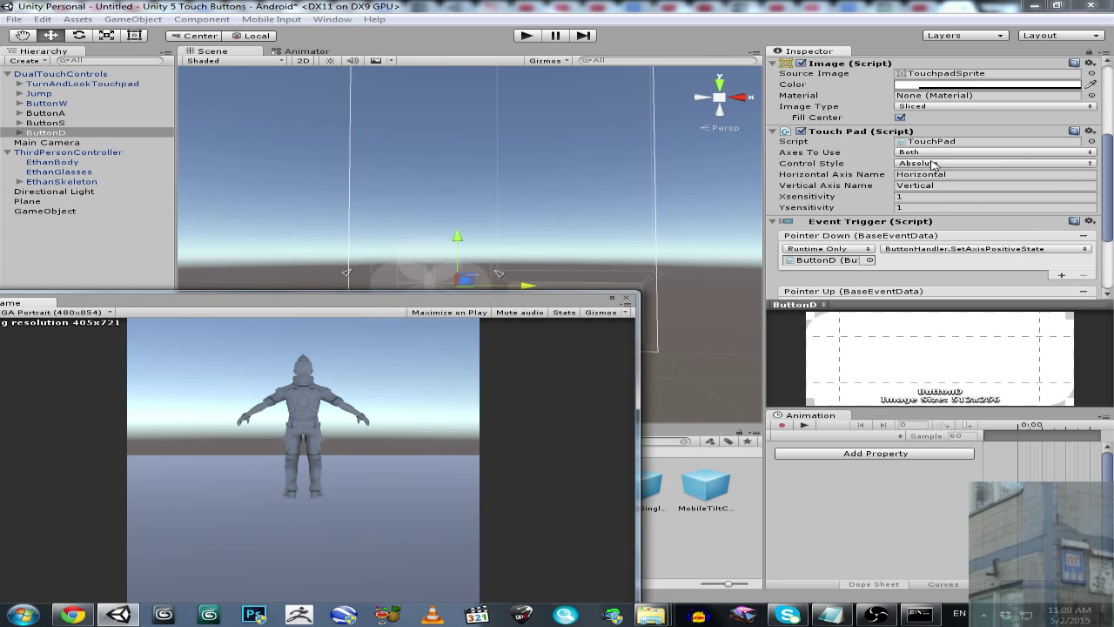
click(54, 94)
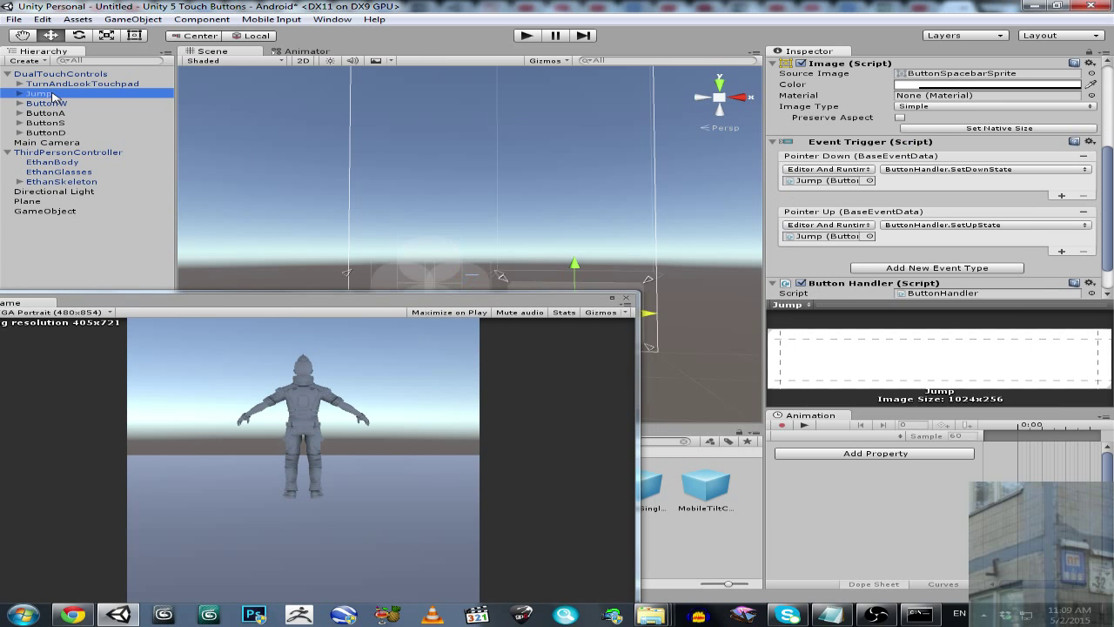
click(48, 103)
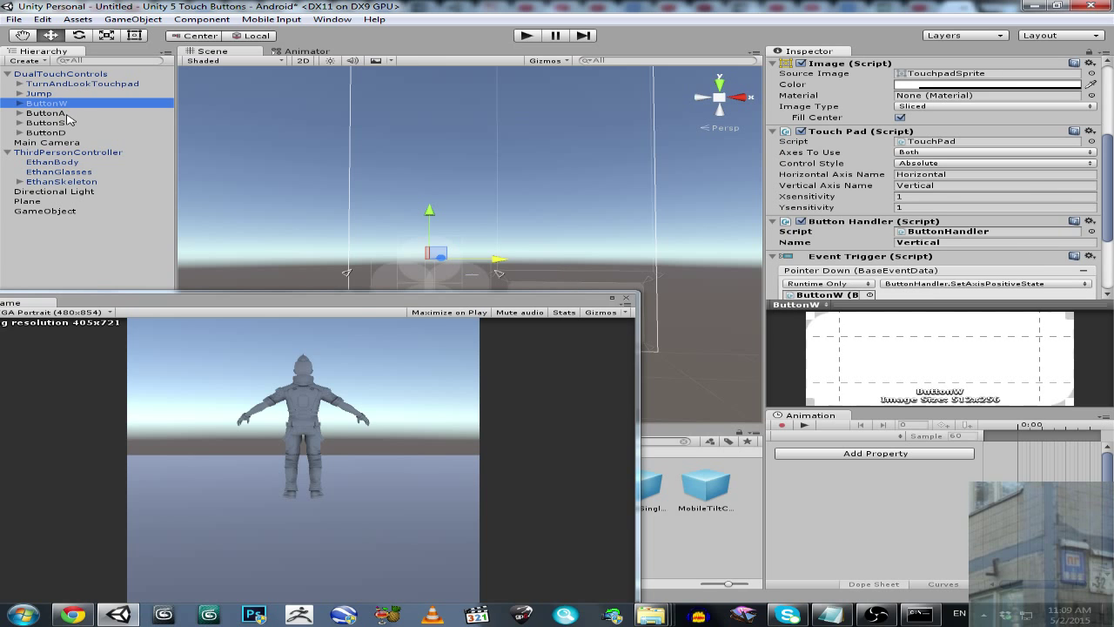
click(64, 123)
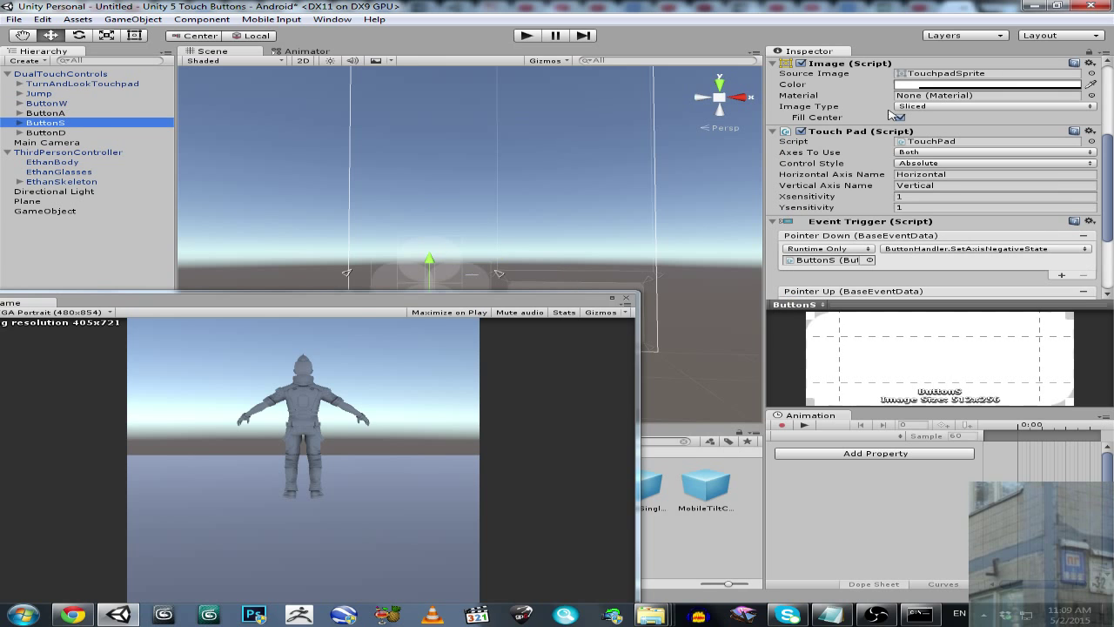
click(65, 114)
click(70, 132)
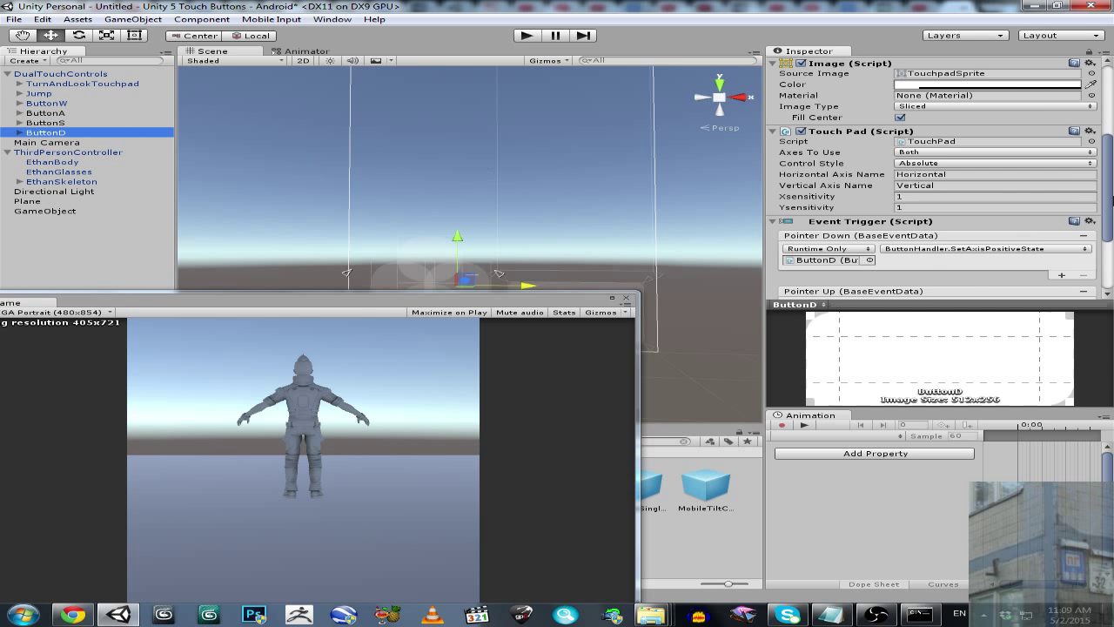
drag(1110, 203, 1112, 252)
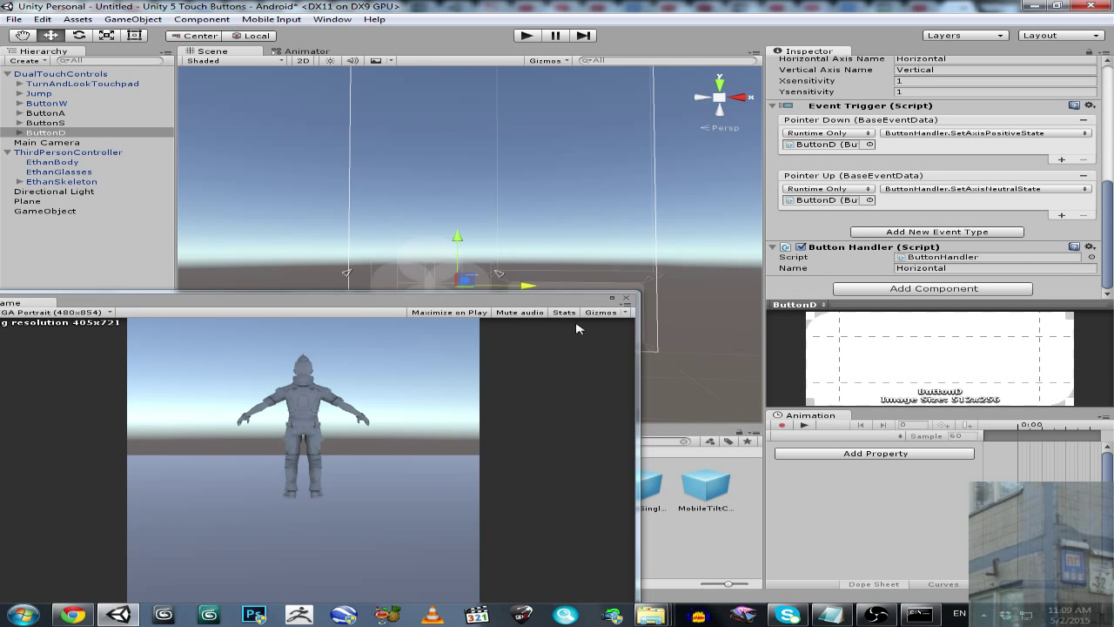
drag(540, 306, 758, 134)
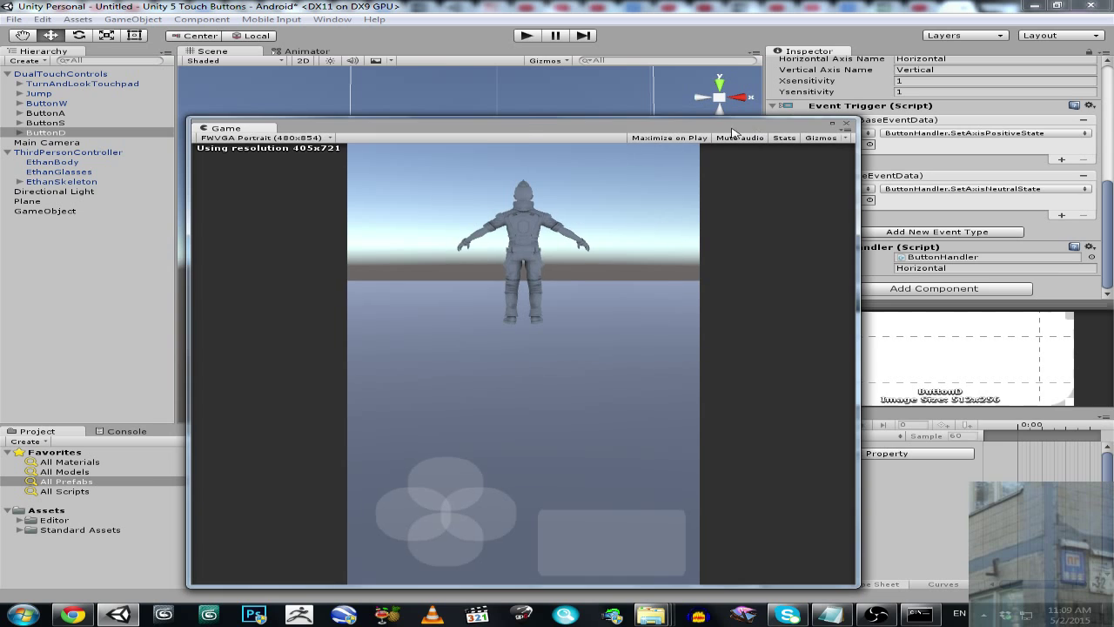
- Save the scene as a new file 'jkhj;klkjhn.unity' in the project's Assets folder
click(15, 22)
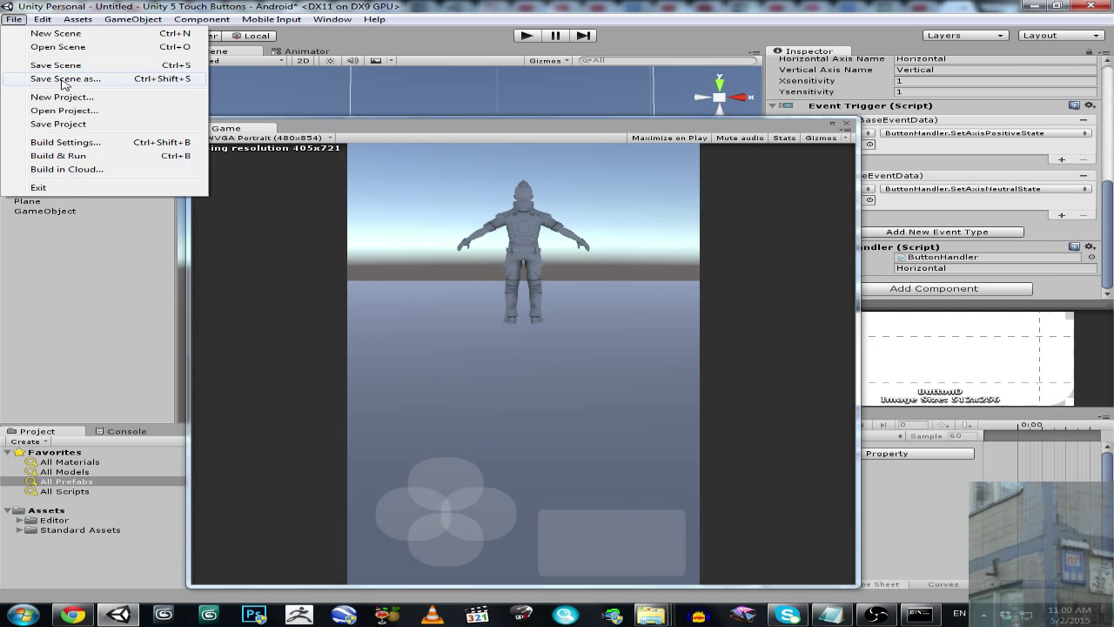
click(298, 262)
key(ctrl+s)
text(jkhj;klkj)
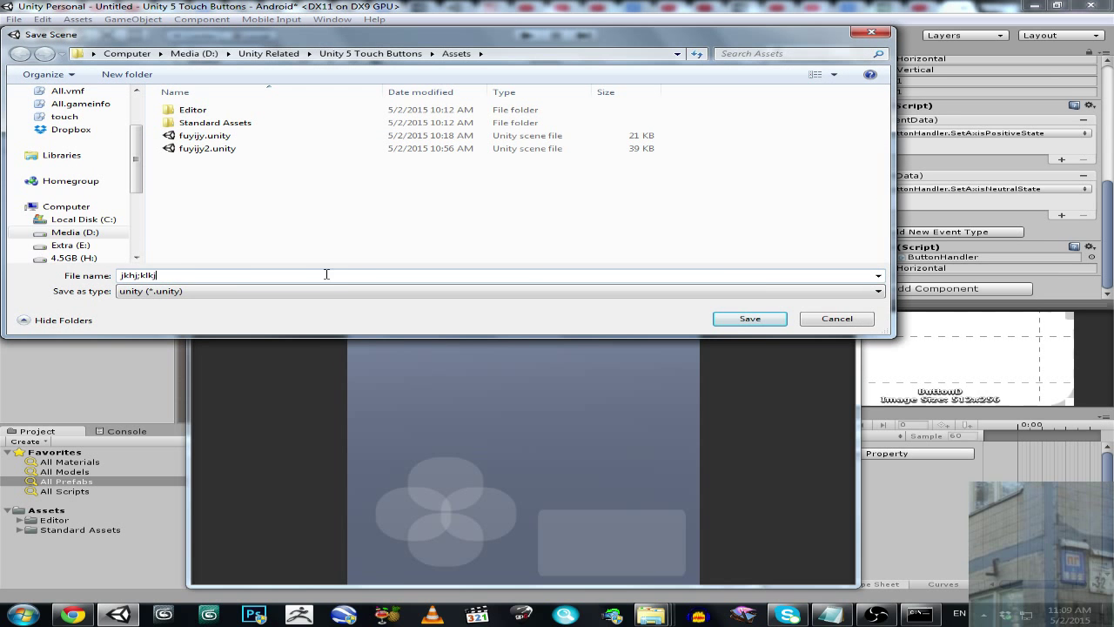
key(Return)
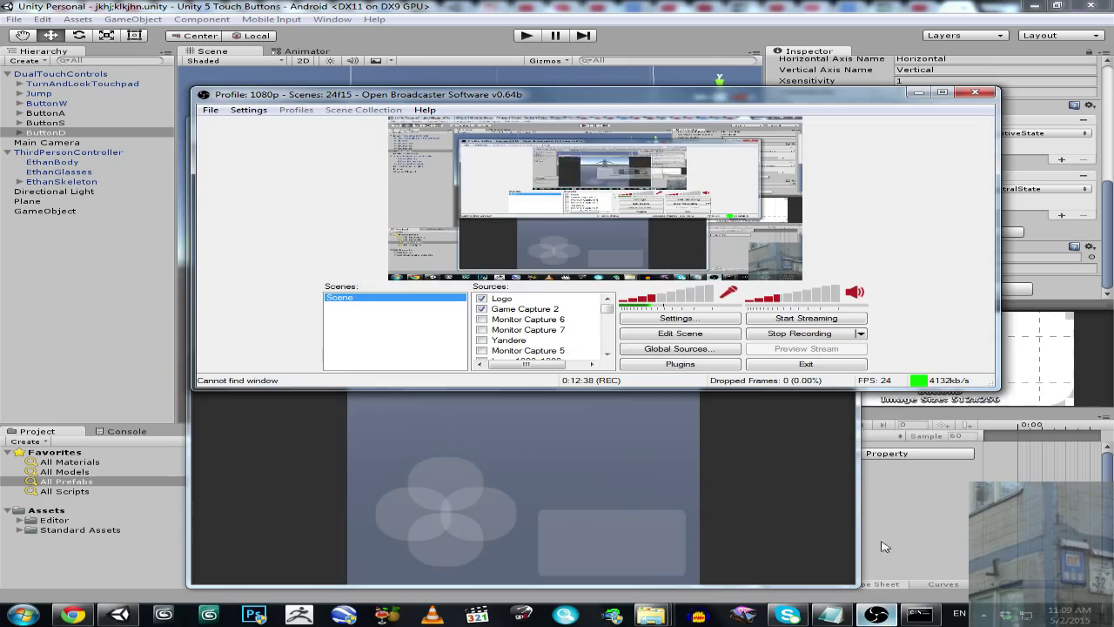